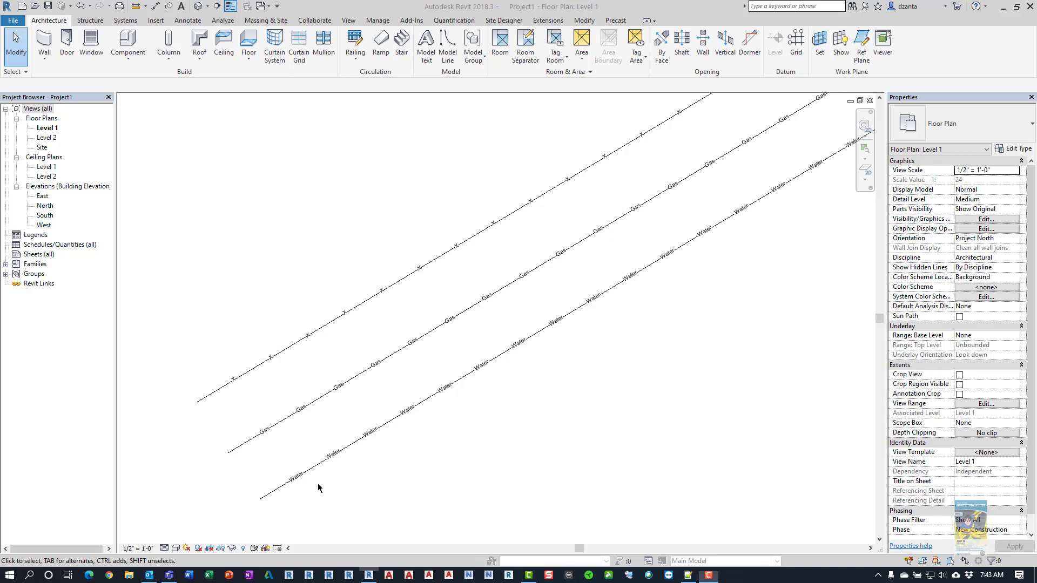
Step: Review the project's line styles, expanding Lines, and close without changes
{"action": "scroll", "coordinate": [318, 484], "scroll_direction": "up", "scroll_amount": 2}
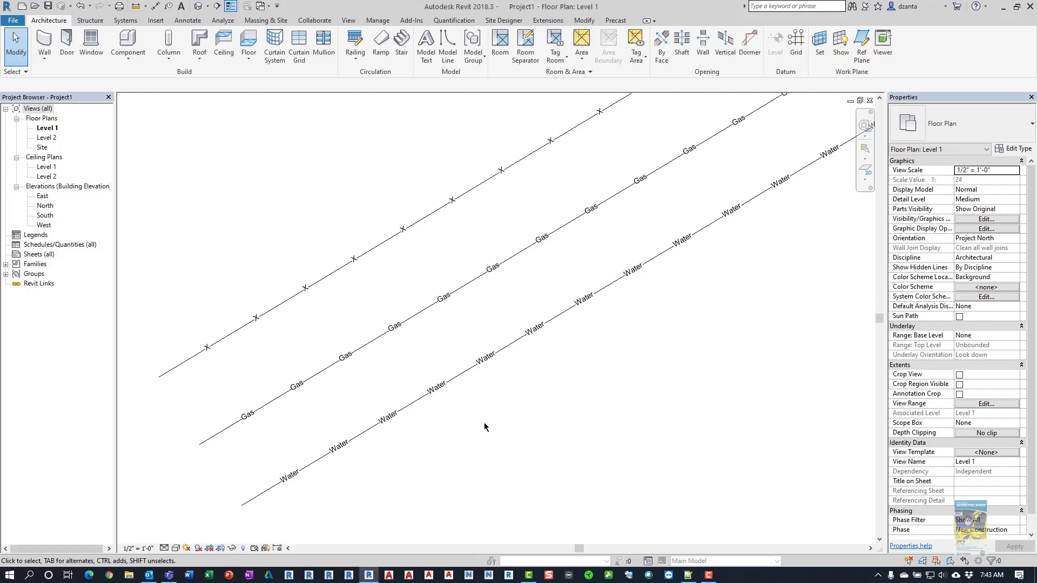
{"action": "scroll", "coordinate": [457, 427], "scroll_direction": "up", "scroll_amount": 2}
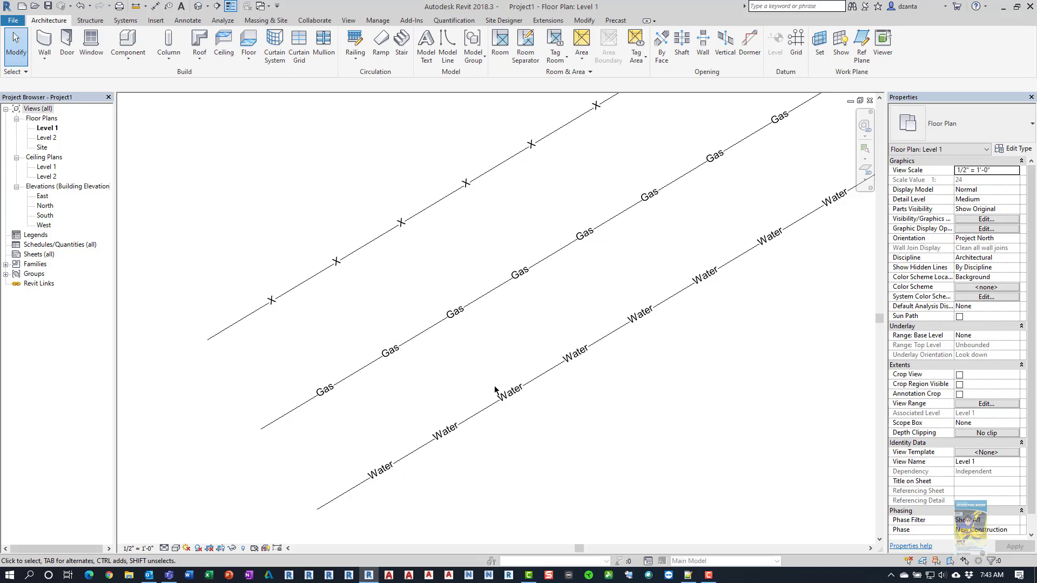
{"action": "left_click", "coordinate": [378, 20]}
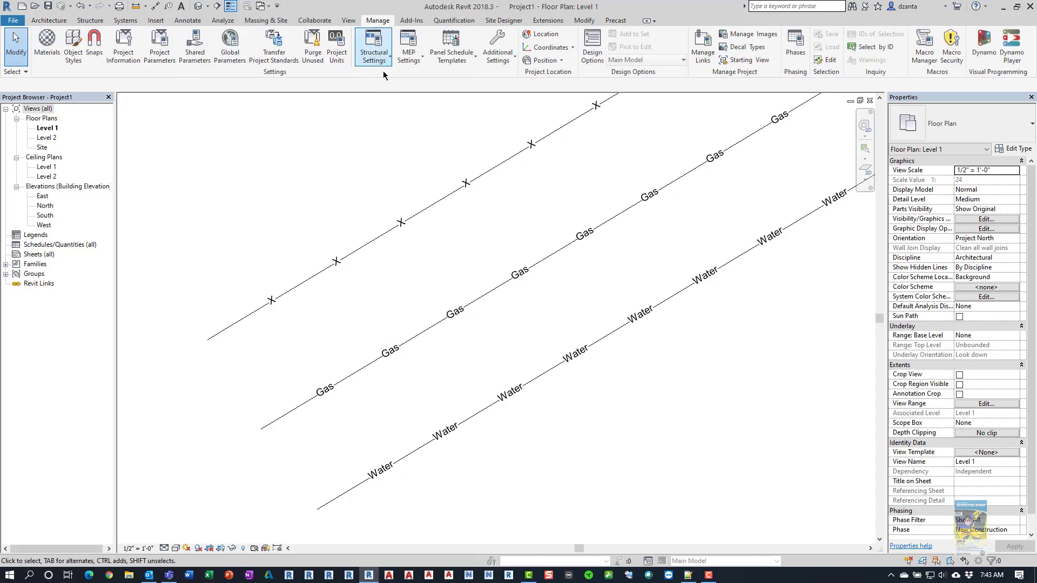
{"action": "left_click", "coordinate": [501, 61]}
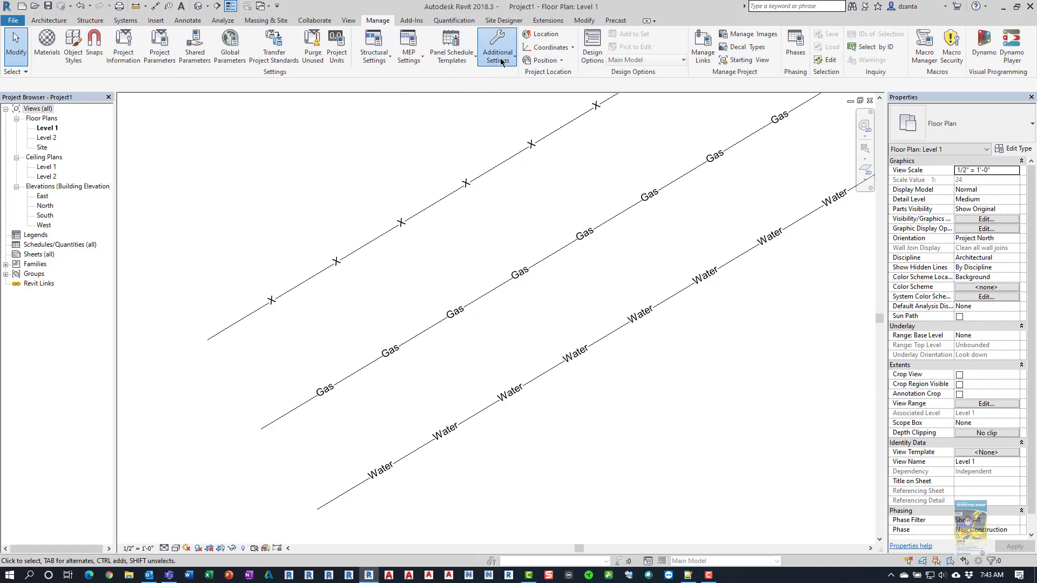
{"action": "left_click", "coordinate": [517, 170]}
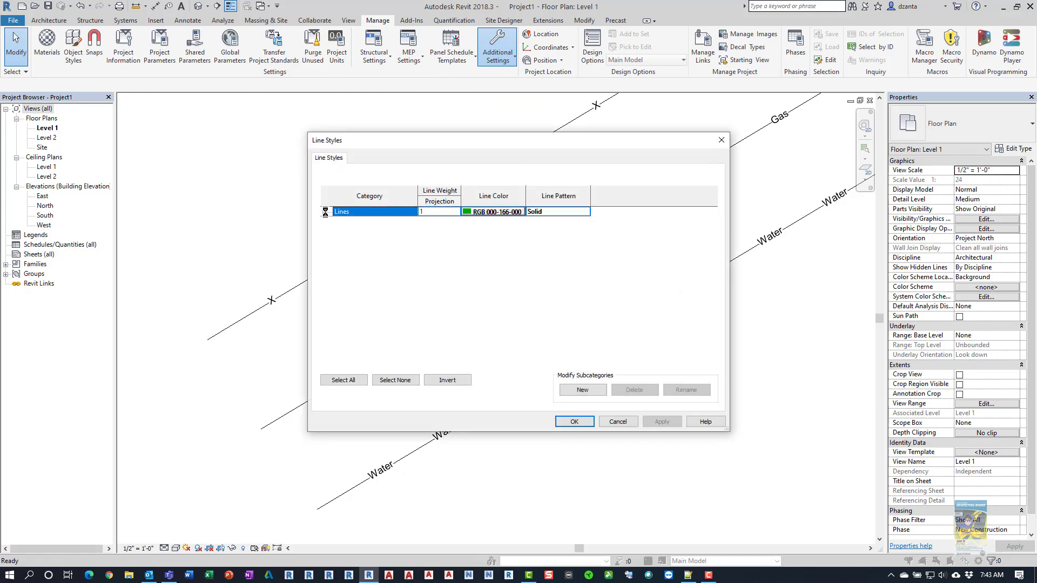
{"action": "left_click", "coordinate": [325, 212]}
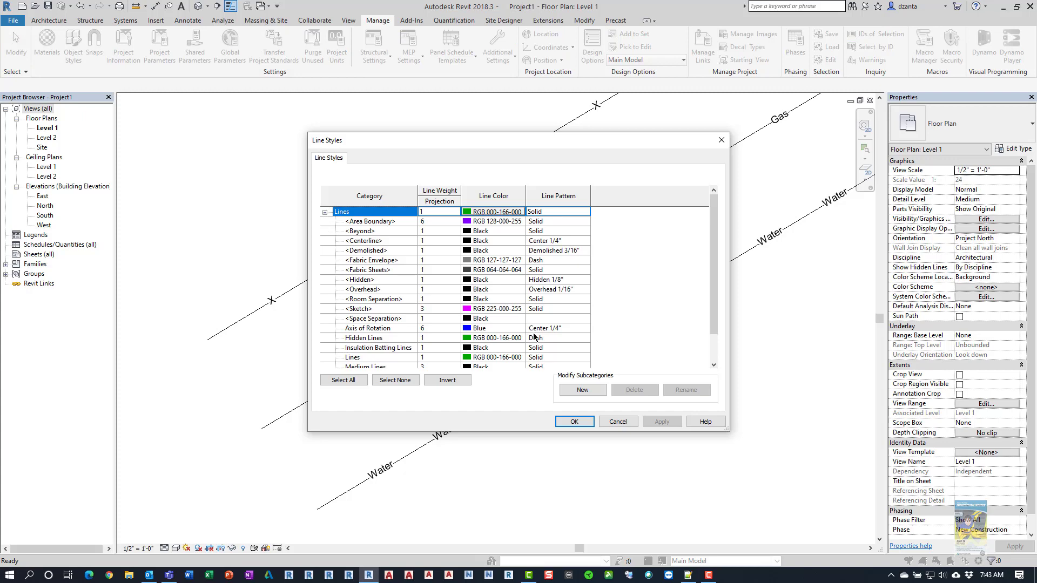
{"action": "left_click", "coordinate": [613, 424]}
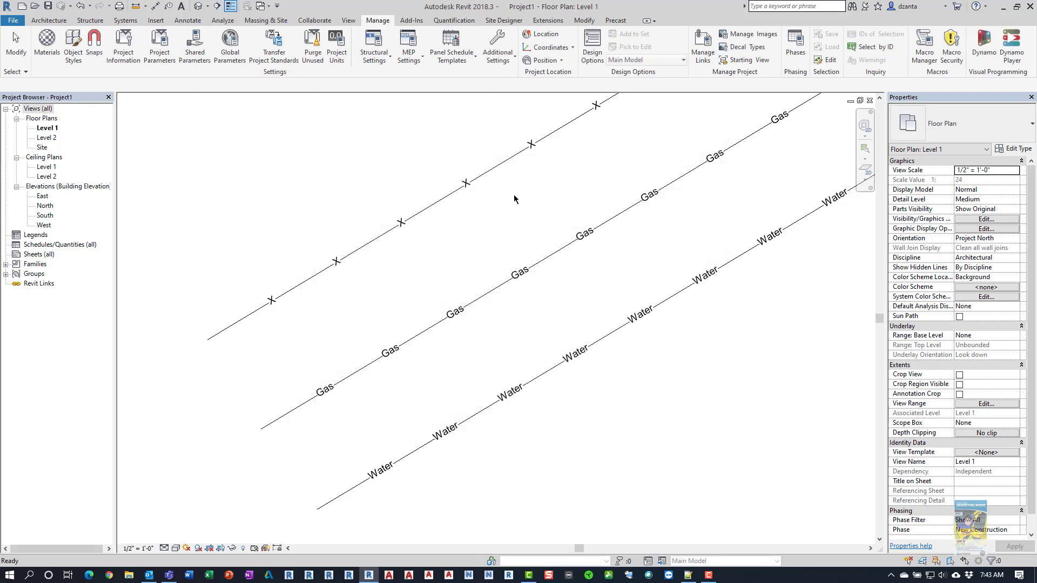
Step: Inspect the Dash 1/8" line pattern's segments and close Line Patterns without changes
{"action": "left_click", "coordinate": [497, 53]}
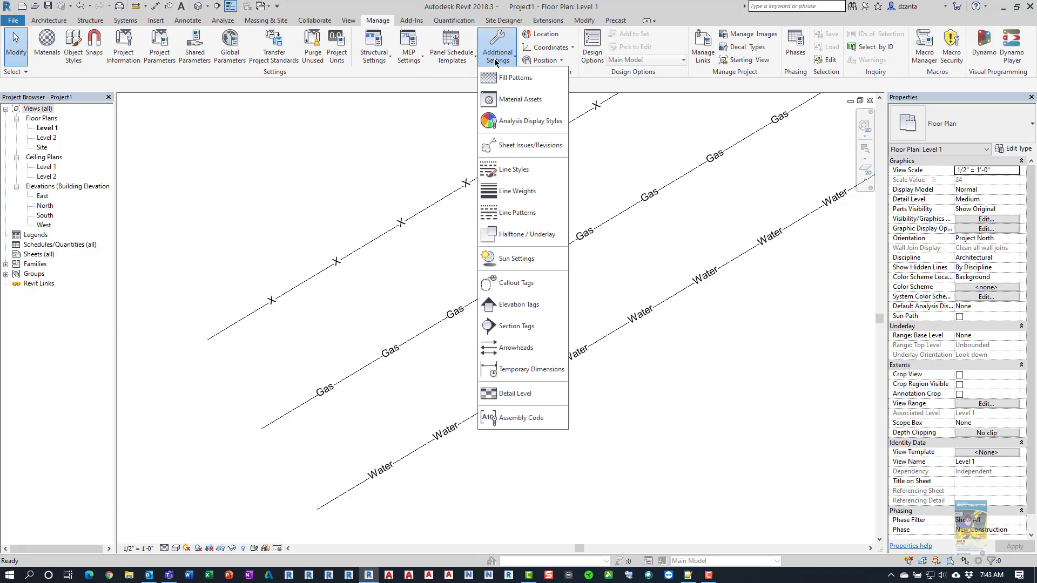
{"action": "left_click", "coordinate": [518, 212]}
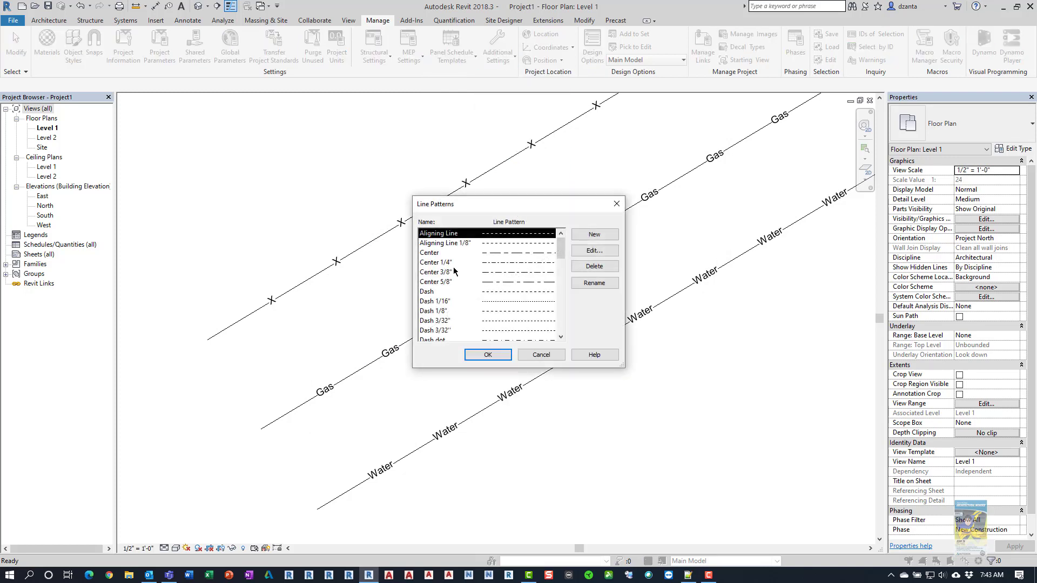
{"action": "left_click_drag", "start_coordinate": [622, 366], "coordinate": [621, 489]}
{"action": "left_click_drag", "start_coordinate": [563, 208], "coordinate": [549, 156]}
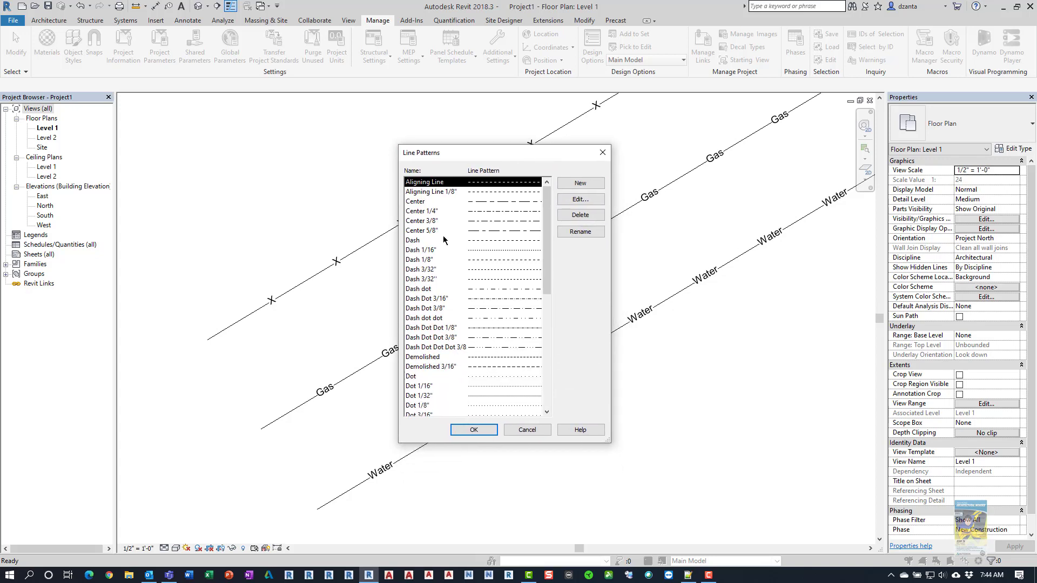
{"action": "left_click", "coordinate": [420, 259]}
{"action": "left_click", "coordinate": [569, 199]}
{"action": "left_click_drag", "start_coordinate": [511, 186], "coordinate": [350, 179]}
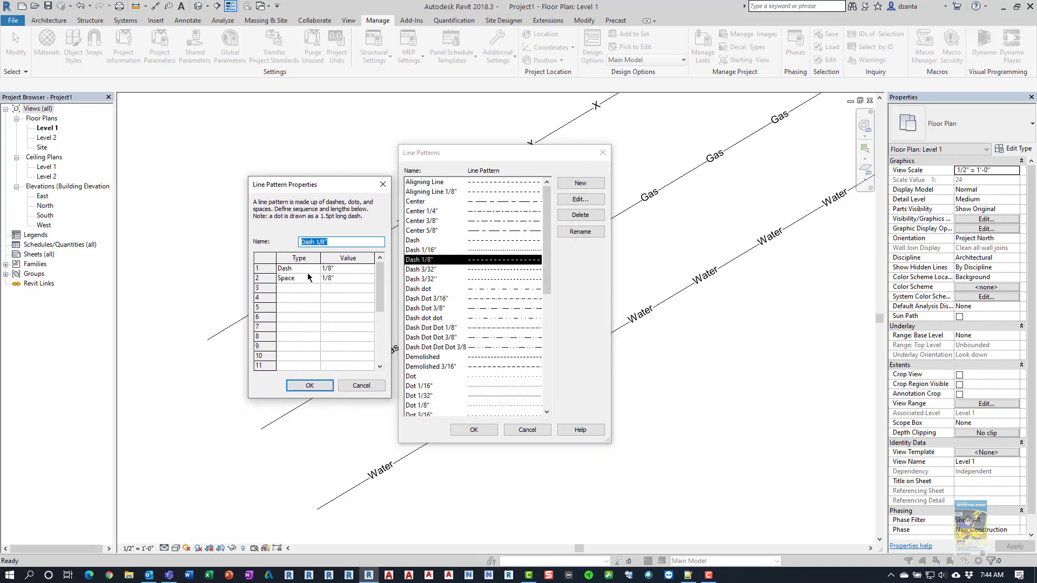
{"action": "left_click", "coordinate": [318, 288]}
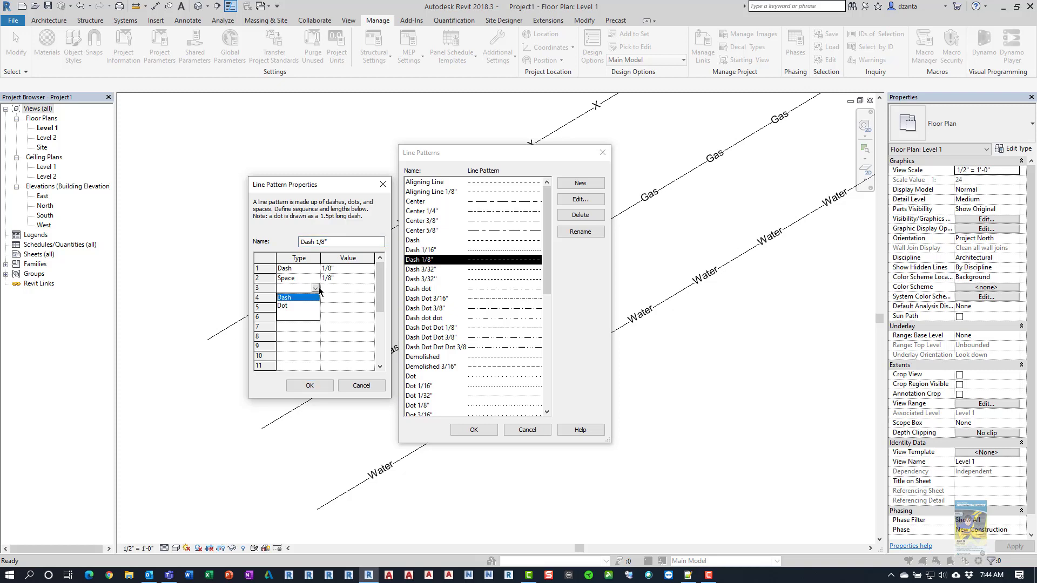
{"action": "left_click", "coordinate": [316, 289]}
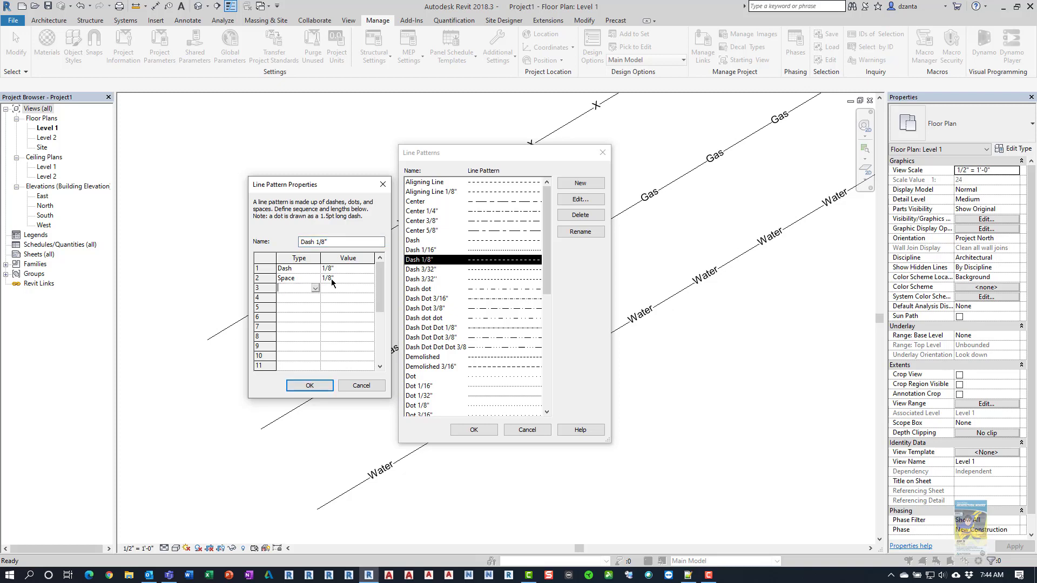
{"action": "left_click", "coordinate": [359, 384]}
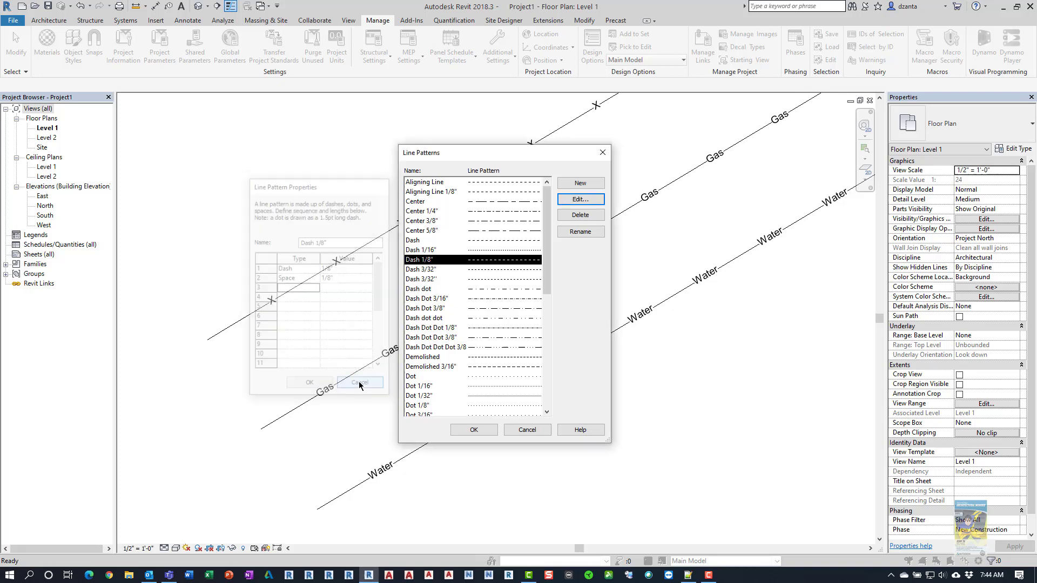
{"action": "left_click", "coordinate": [523, 431]}
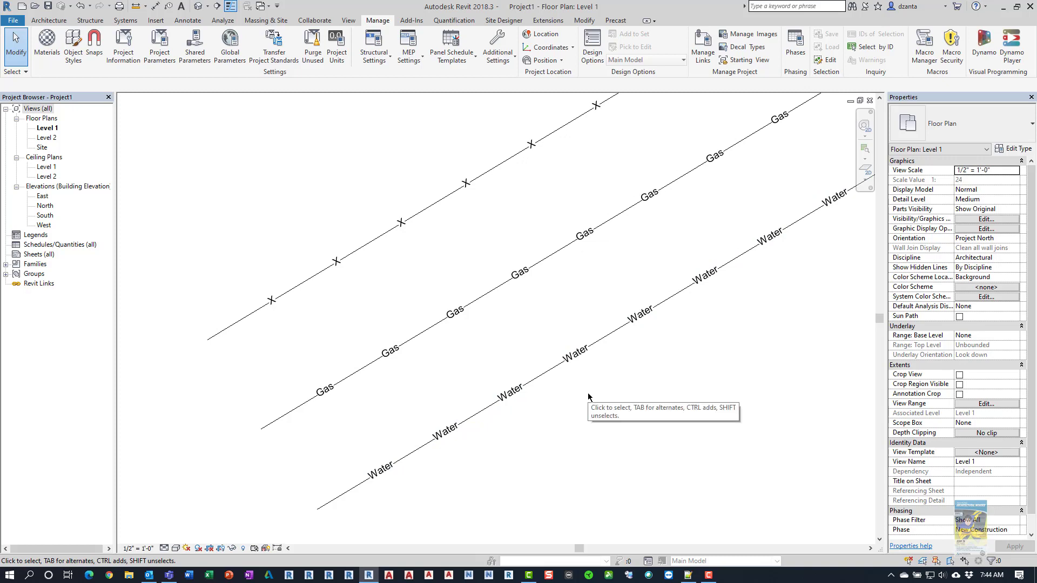
Step: Duplicate the Water Line type as Propane, set its label text to Propane, and apply it
{"action": "left_click", "coordinate": [515, 393]}
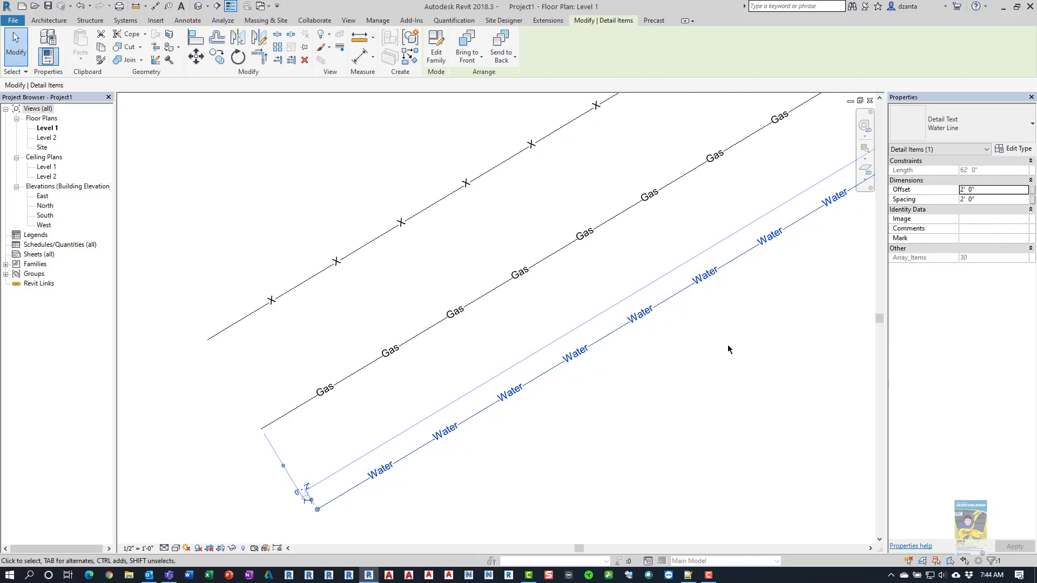
{"action": "left_click", "coordinate": [1013, 149]}
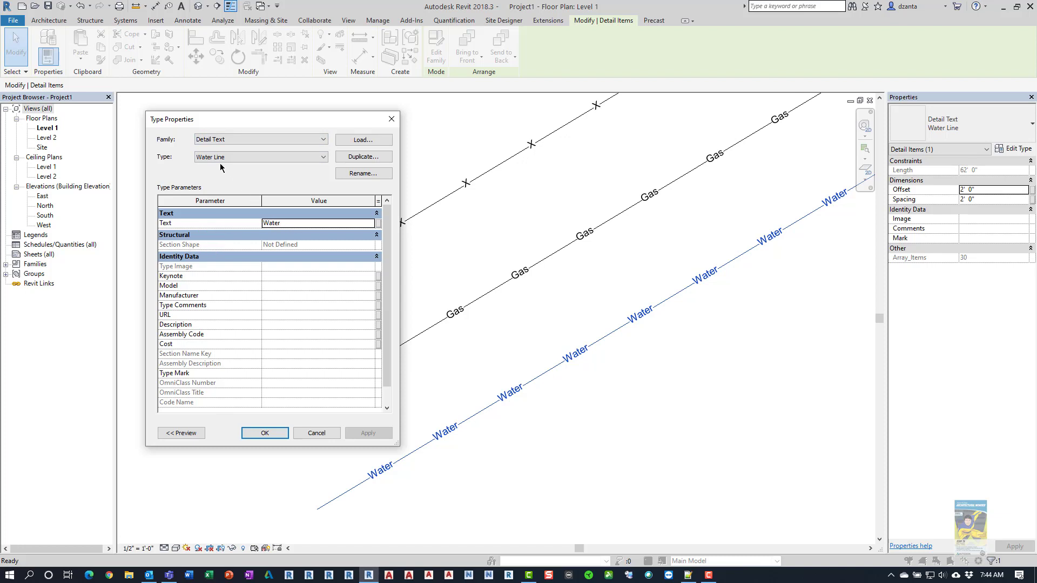
{"action": "left_click", "coordinate": [351, 157]}
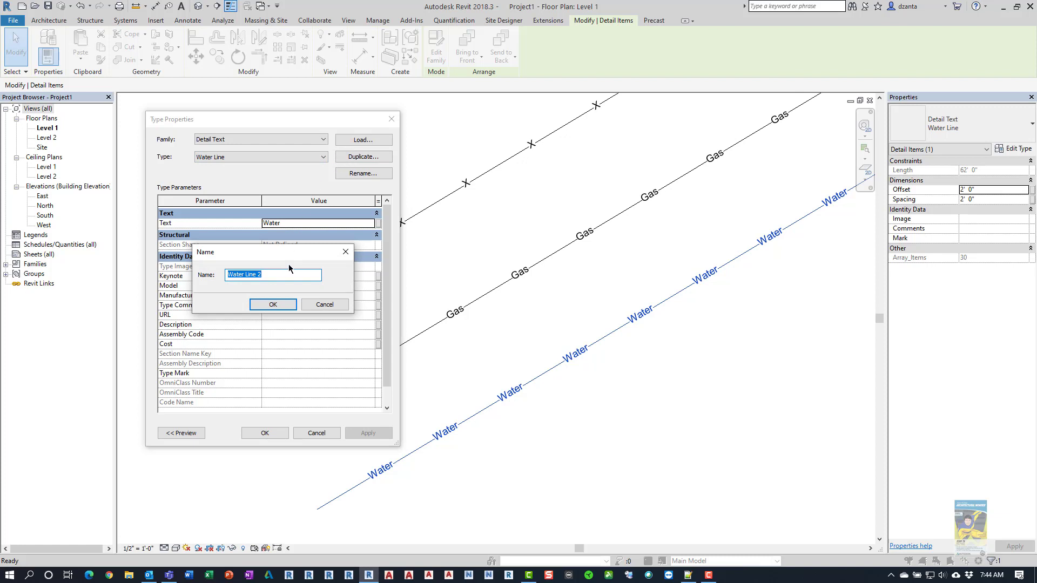
{"action": "type", "text": "Propane"}
{"action": "left_click", "coordinate": [273, 304]}
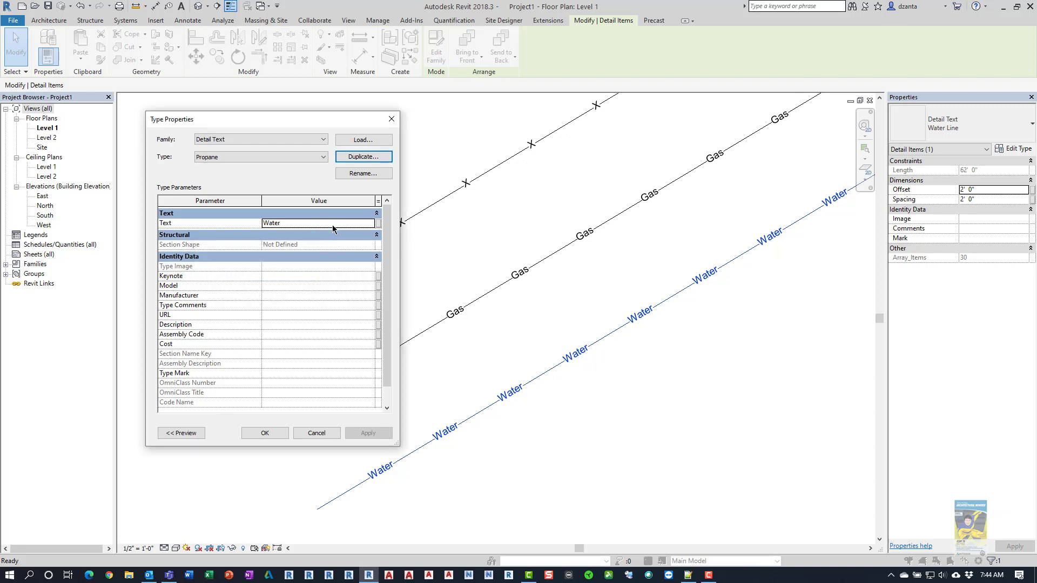
{"action": "left_click", "coordinate": [332, 223]}
{"action": "type", "text": "Propa"}
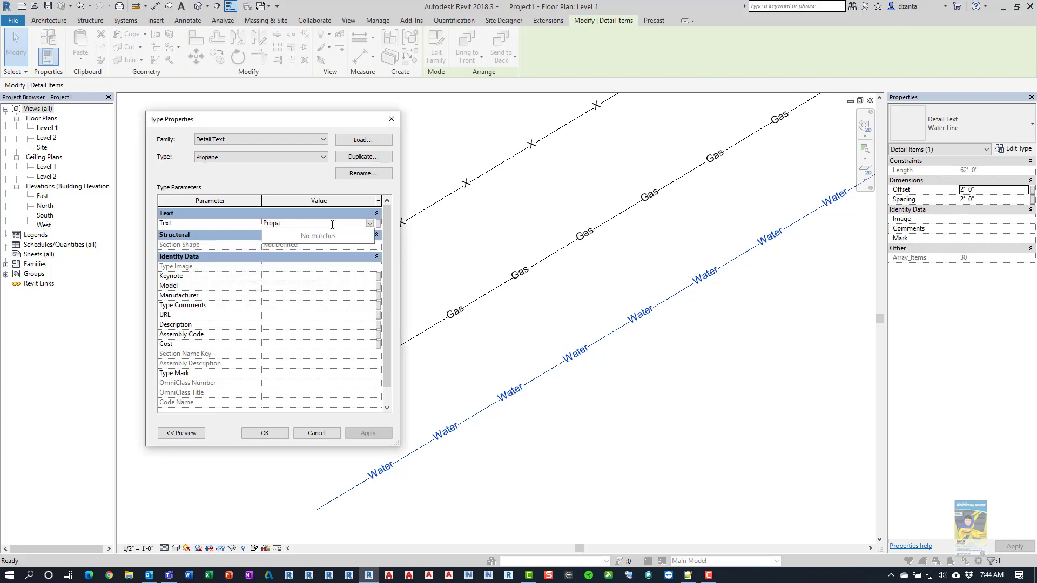
{"action": "type", "text": "ne"}
{"action": "left_click", "coordinate": [267, 433]}
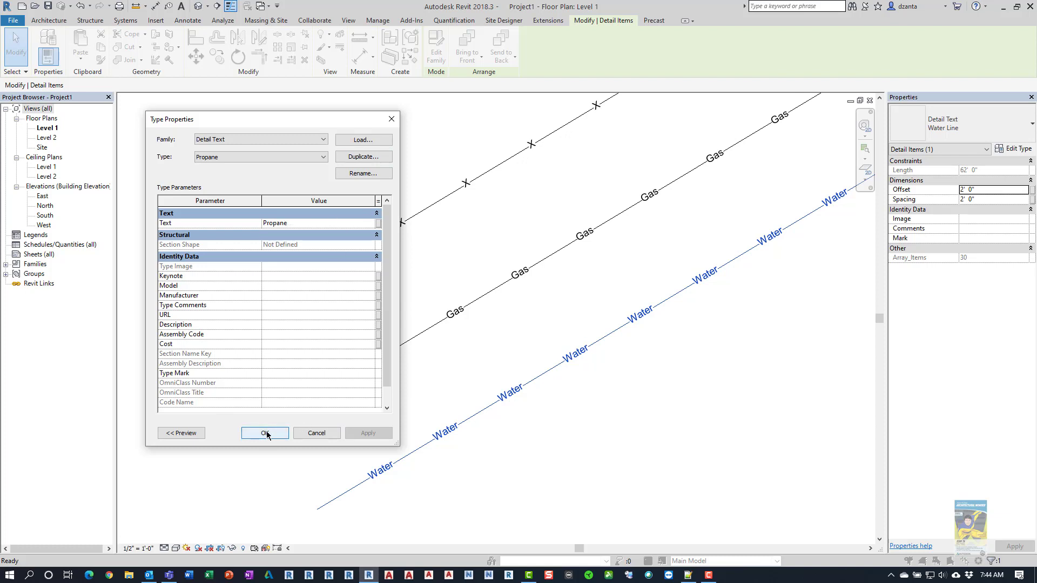
{"action": "left_click", "coordinate": [551, 444]}
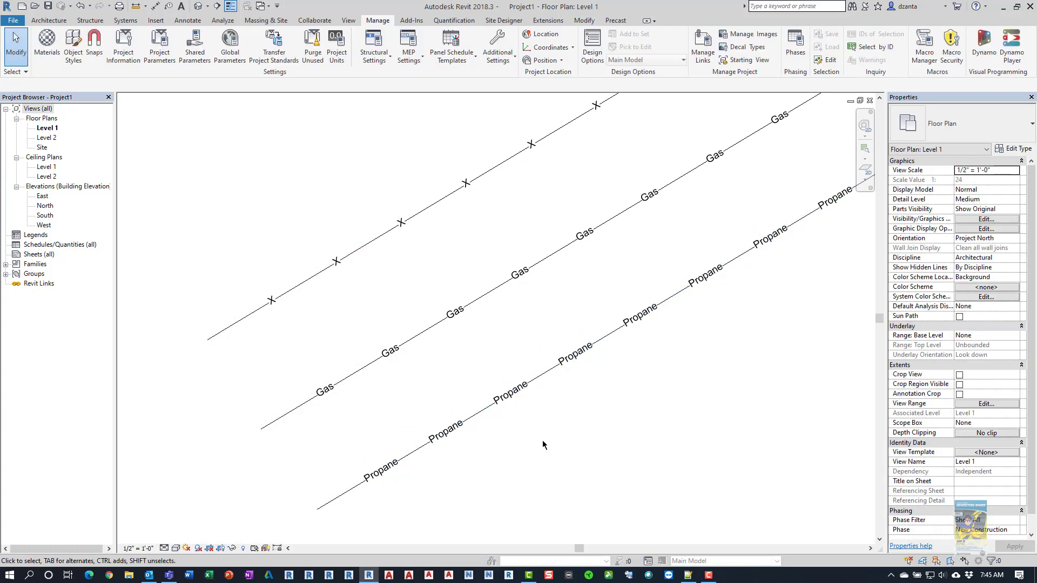
Step: Copy the Propane line below it and change the copy to the Water Line type
{"action": "scroll", "coordinate": [543, 439], "scroll_direction": "down", "scroll_amount": 3}
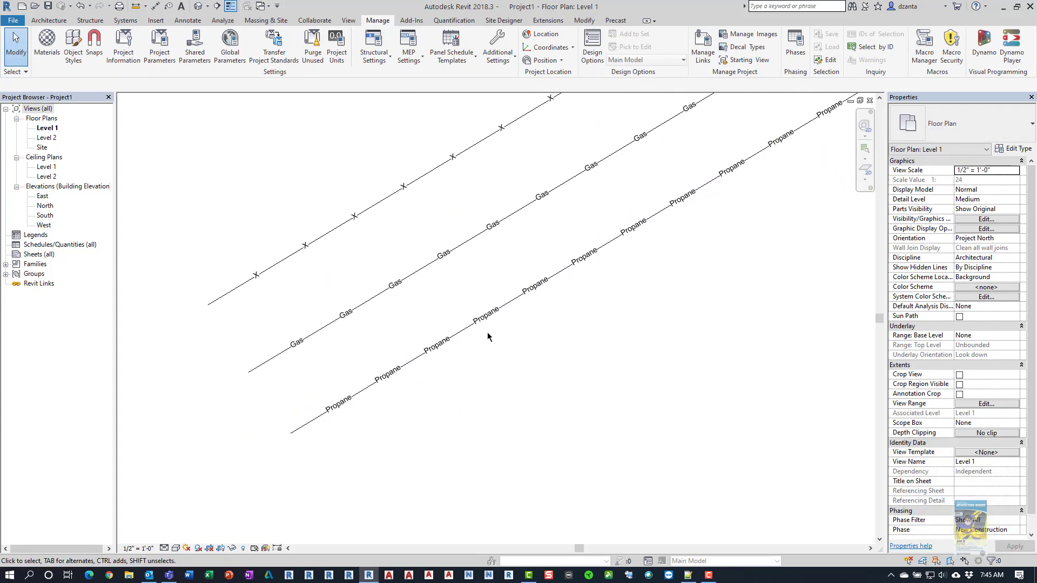
{"action": "left_click", "coordinate": [482, 319]}
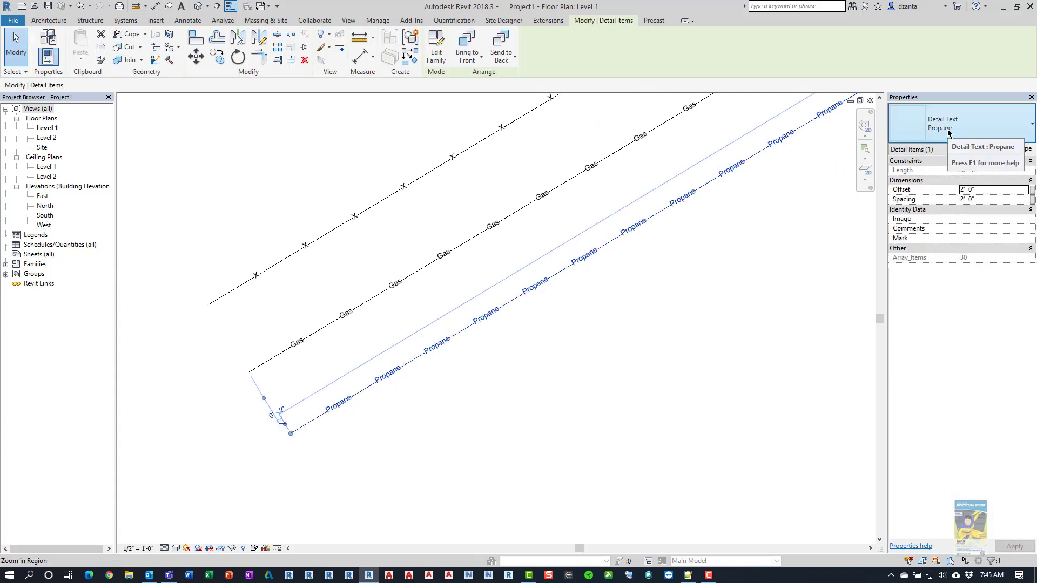
{"action": "left_click_drag", "start_coordinate": [540, 286], "coordinate": [578, 331], "text": "ctrl"}
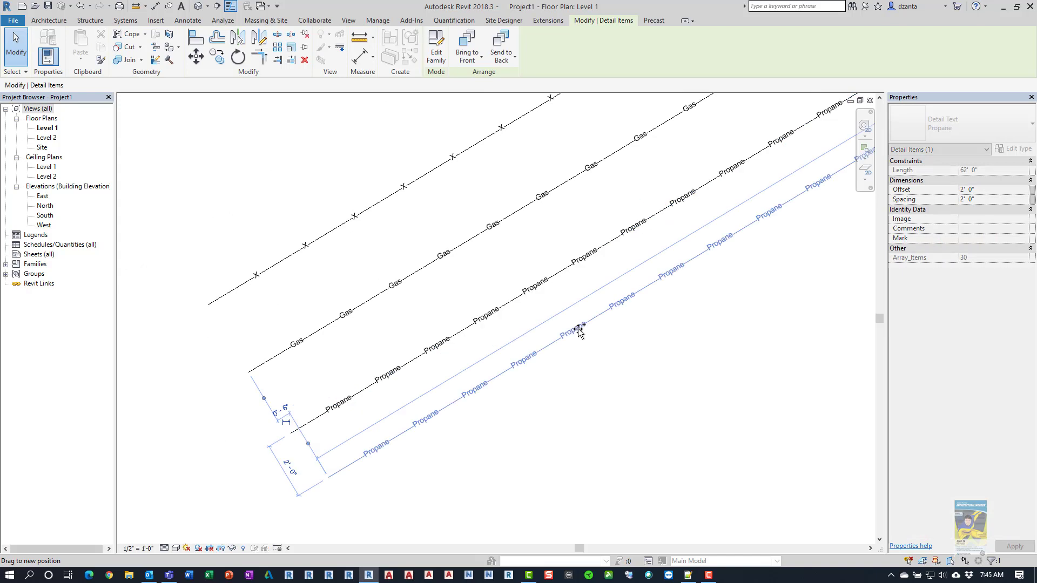
{"action": "left_click", "coordinate": [596, 401]}
{"action": "left_click", "coordinate": [678, 272]}
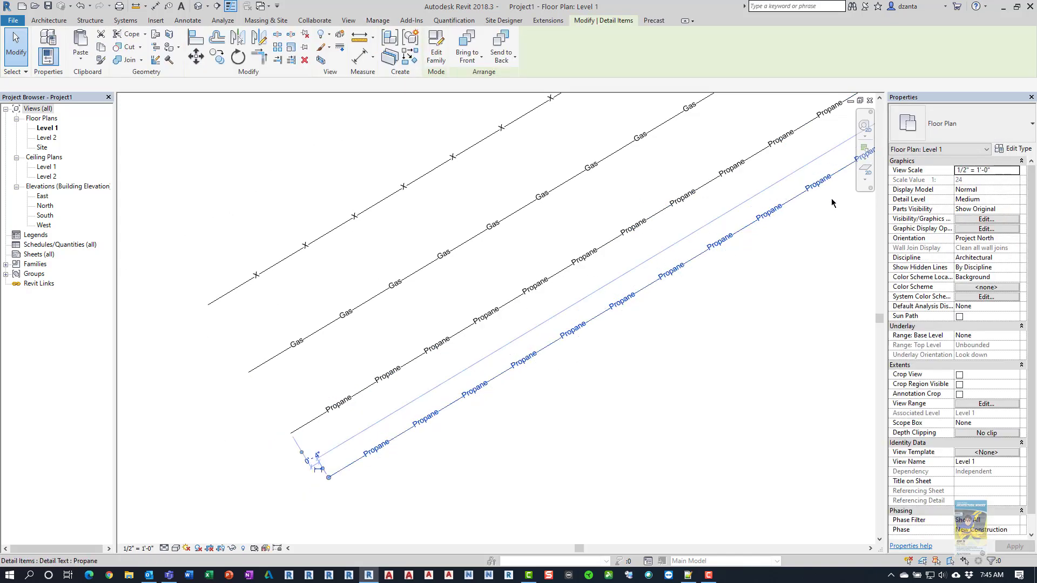
{"action": "left_click", "coordinate": [953, 124]}
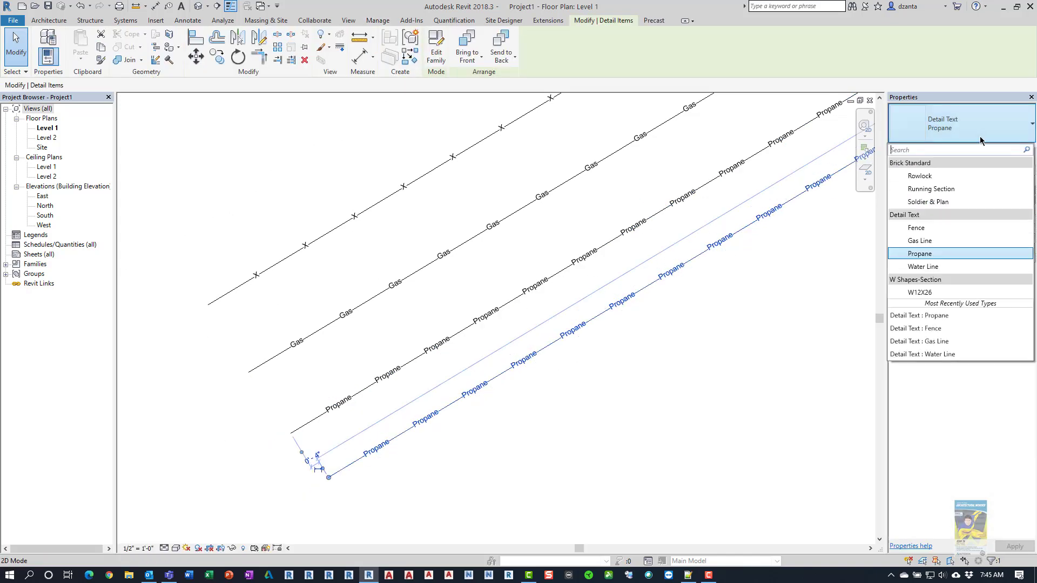
{"action": "left_click", "coordinate": [934, 266]}
{"action": "left_click", "coordinate": [646, 375]}
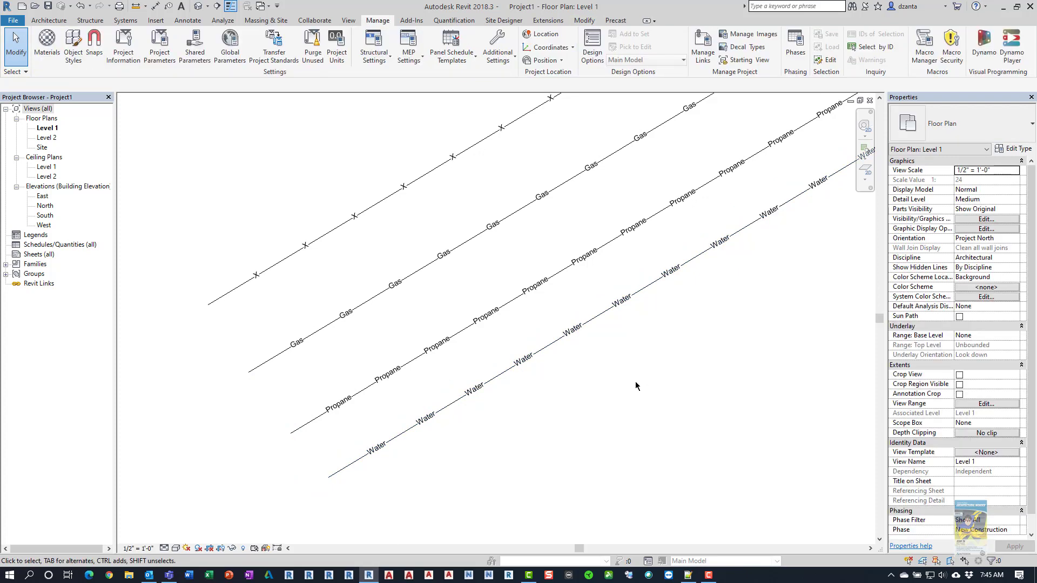
Step: Draw a new 14'-0" Water line below the others with Create Similar (CS), then select it
{"action": "scroll", "coordinate": [635, 382], "scroll_direction": "down", "scroll_amount": 3}
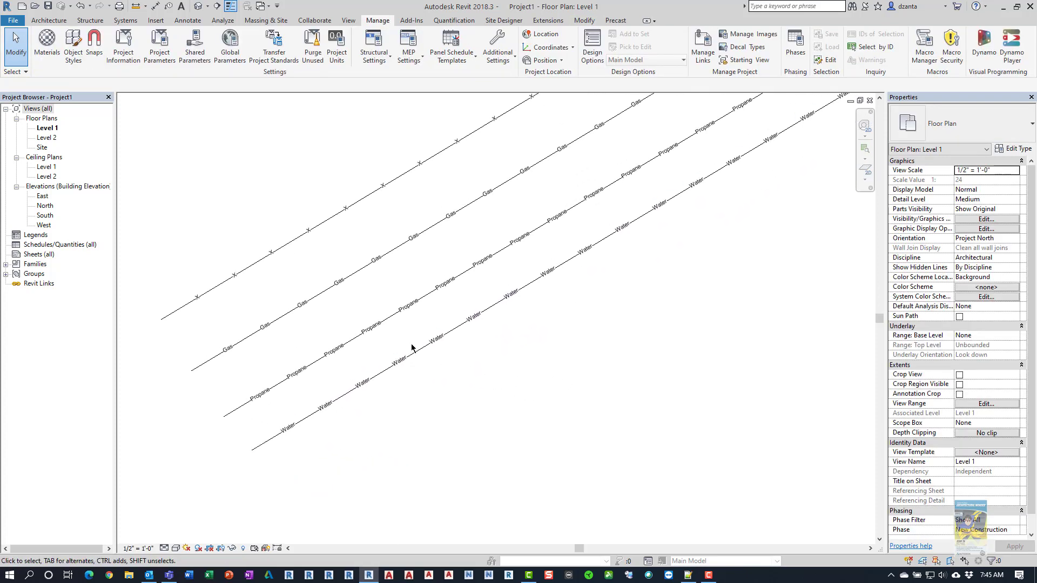
{"action": "left_click", "coordinate": [412, 348]}
{"action": "key", "text": "c"}
{"action": "key", "text": "s"}
{"action": "left_click", "coordinate": [335, 463]}
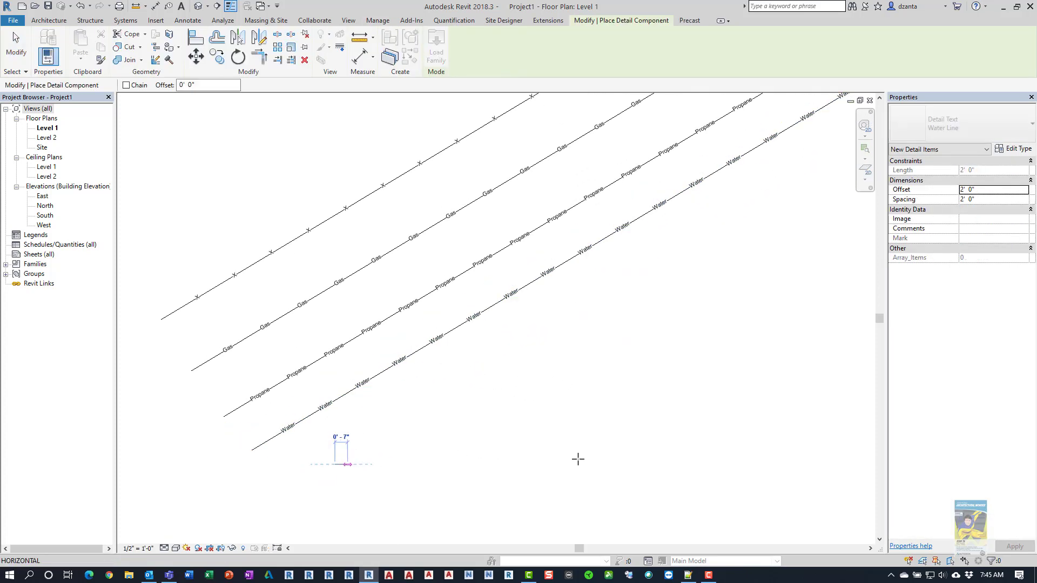
{"action": "left_click", "coordinate": [638, 463]}
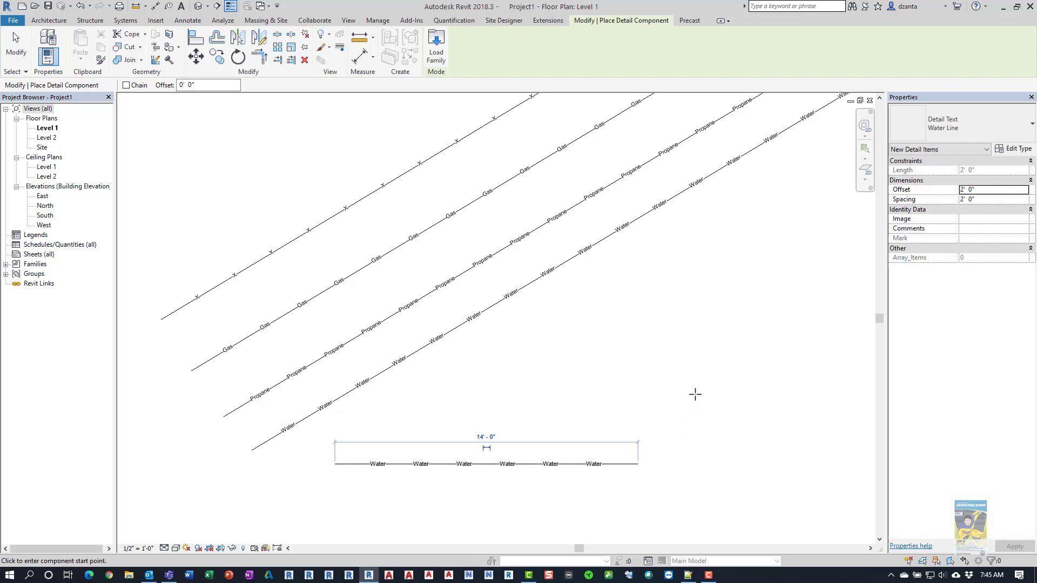
{"action": "key", "text": "Escape"}
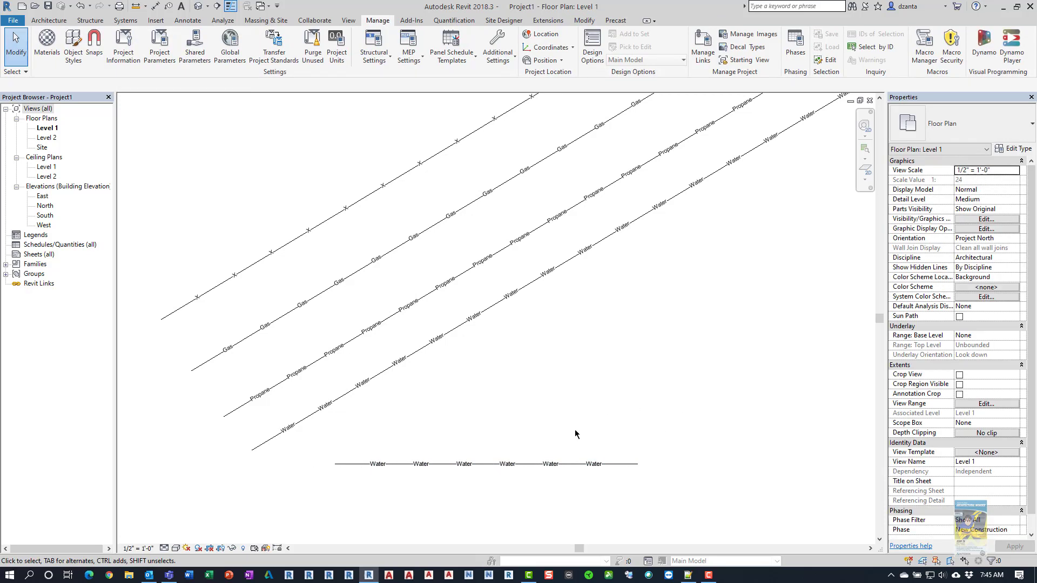
{"action": "left_click", "coordinate": [515, 459]}
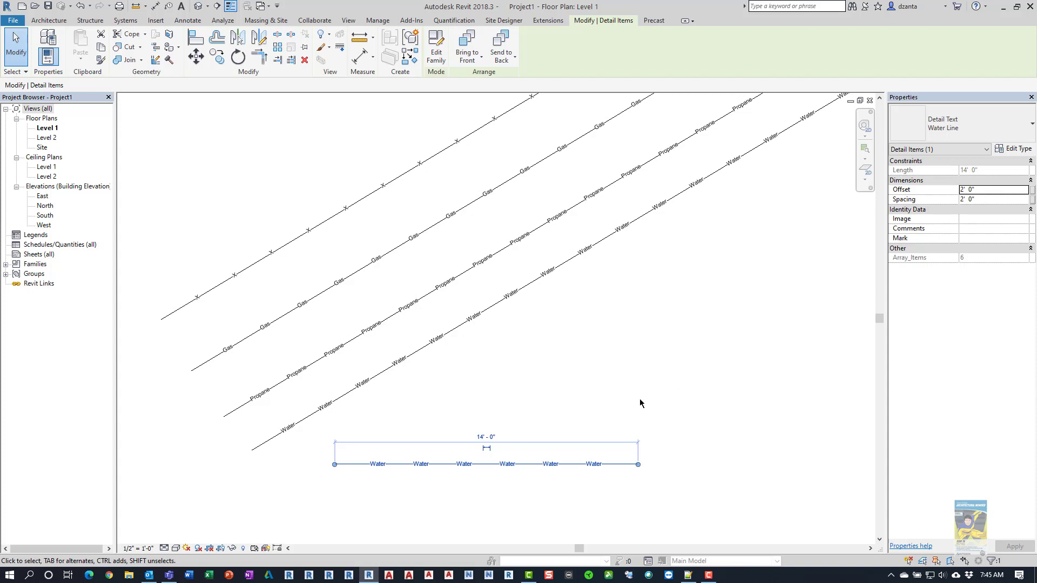
{"action": "scroll", "coordinate": [497, 481], "scroll_direction": "up", "scroll_amount": 3}
{"action": "middle_click_drag", "start_coordinate": [505, 481], "coordinate": [536, 384]}
{"action": "scroll", "coordinate": [552, 389], "scroll_direction": "up", "scroll_amount": 1}
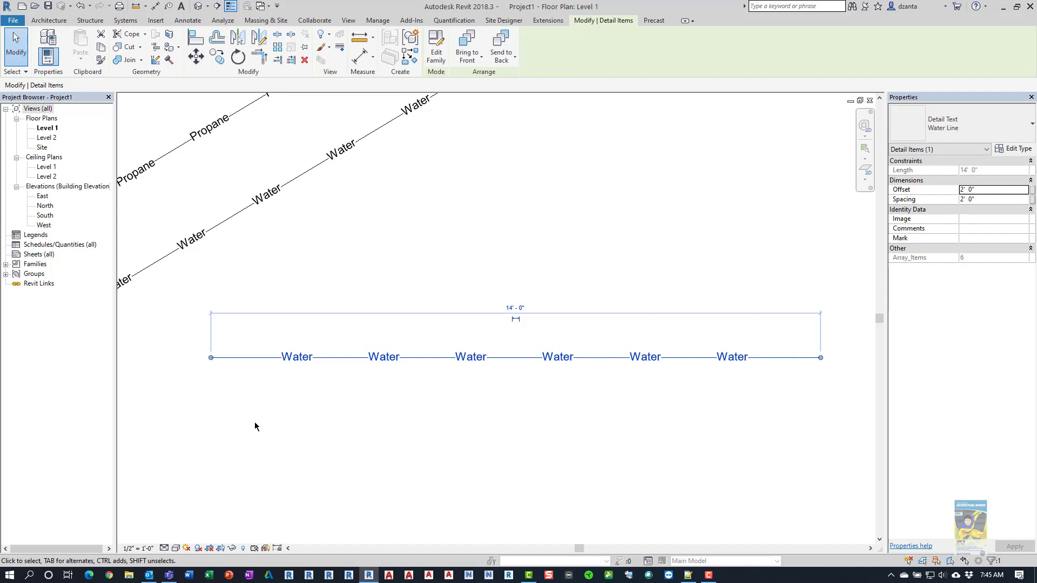
{"action": "left_click", "coordinate": [140, 548]}
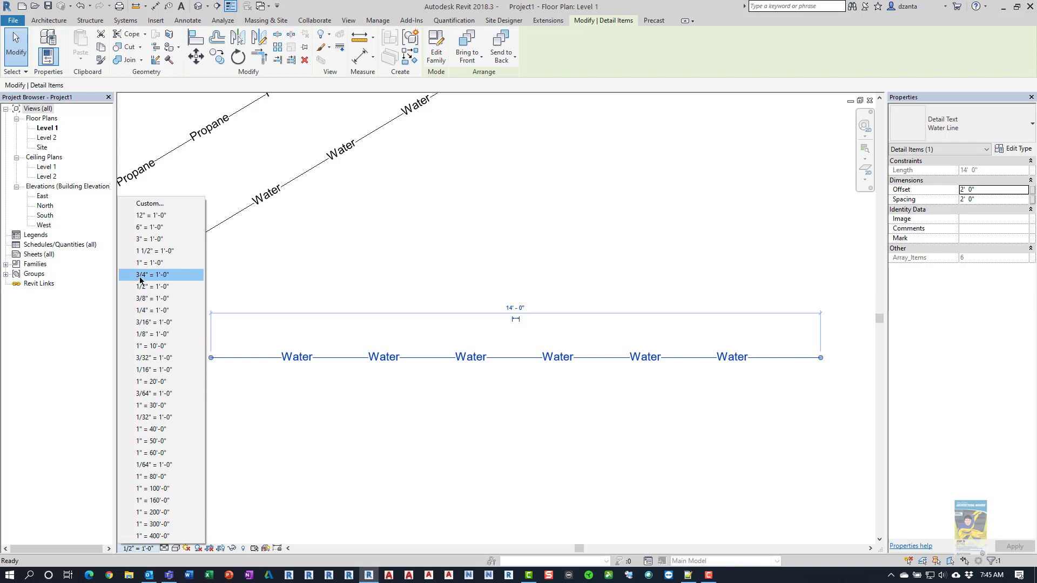
{"action": "left_click", "coordinate": [140, 275]}
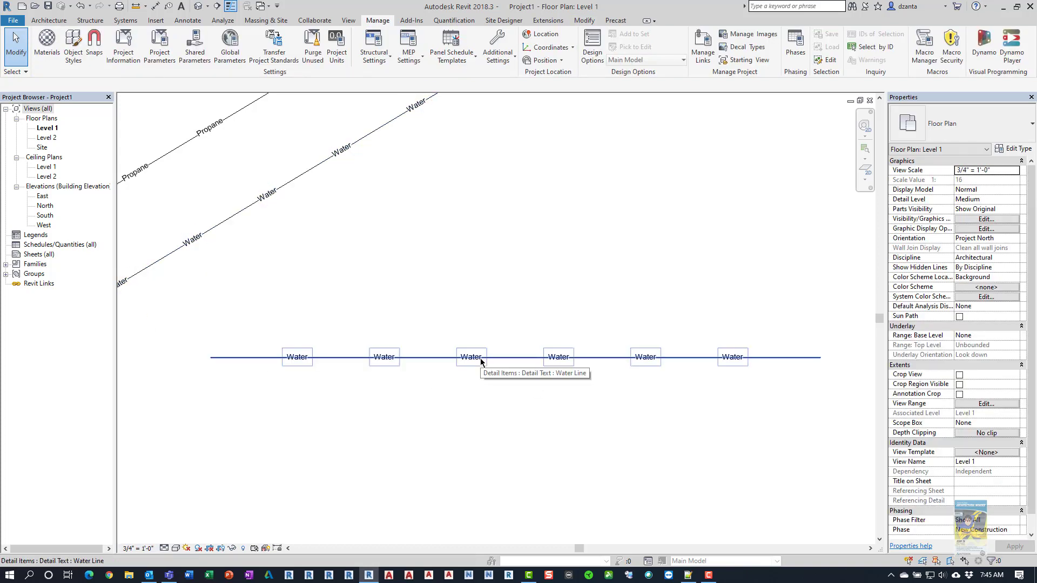
{"action": "left_click", "coordinate": [137, 548]}
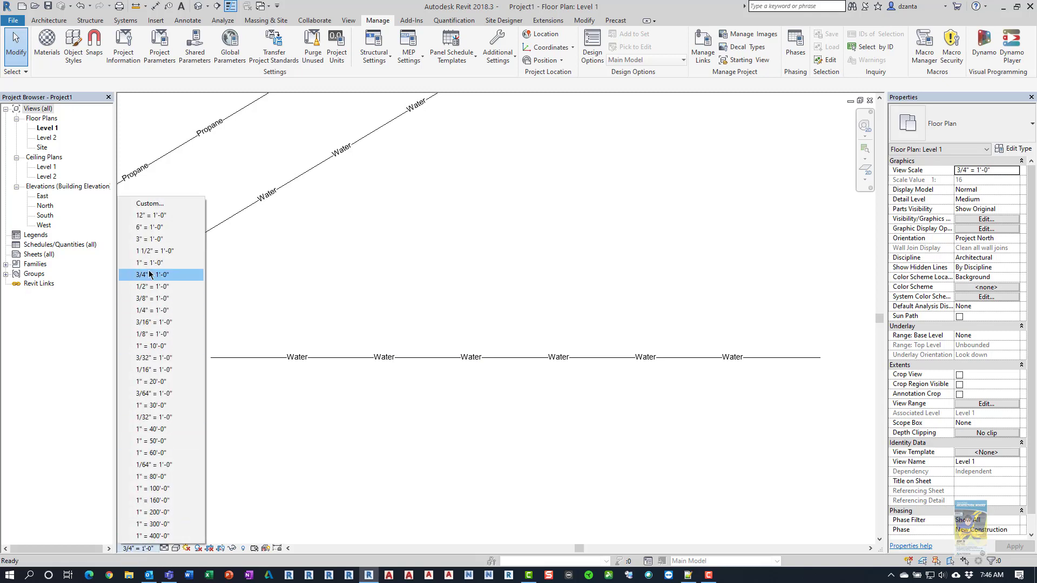
{"action": "left_click", "coordinate": [151, 239]}
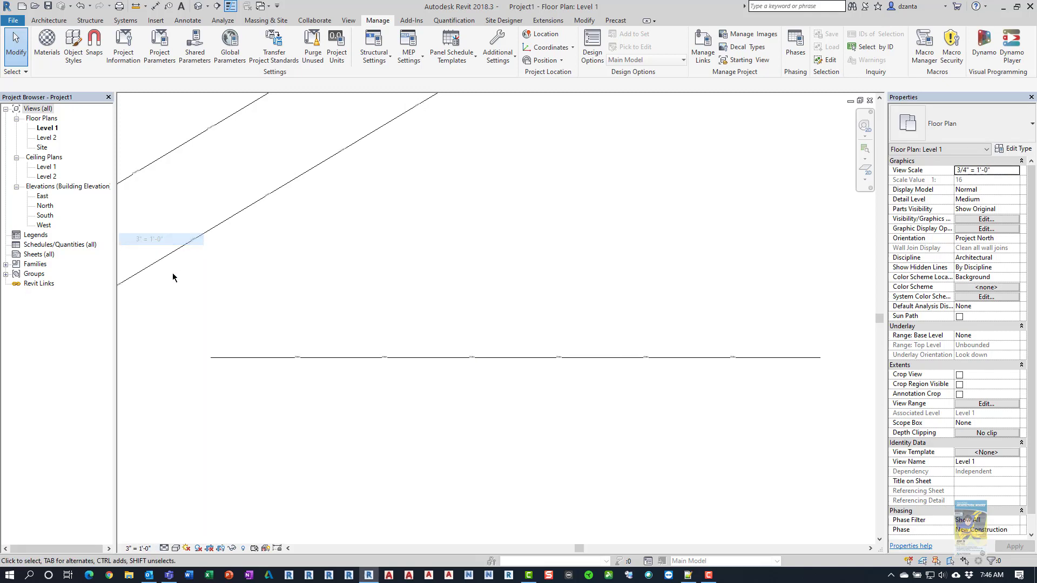
{"action": "left_click", "coordinate": [329, 361]}
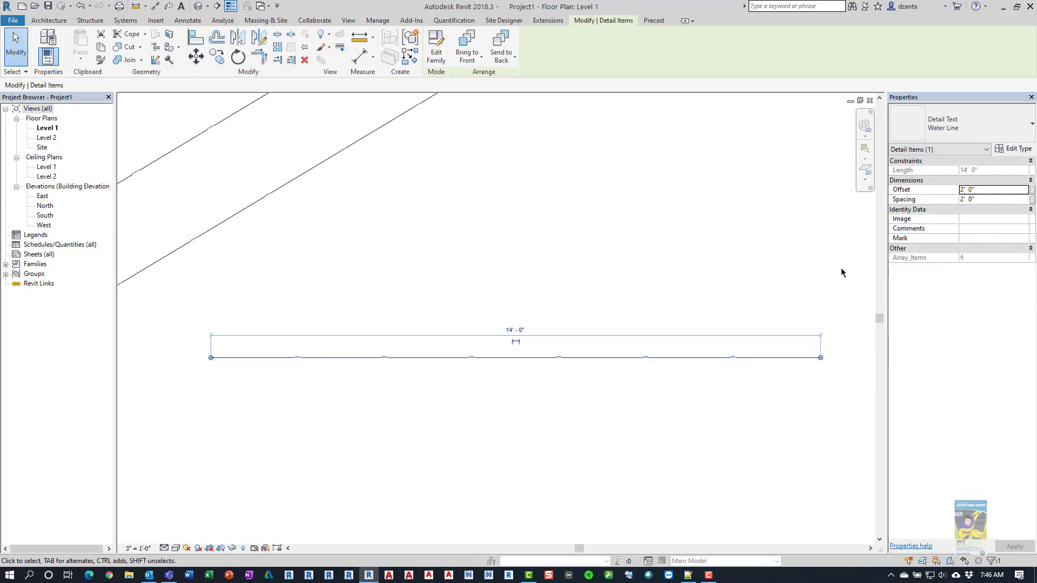
{"action": "left_click", "coordinate": [1002, 190]}
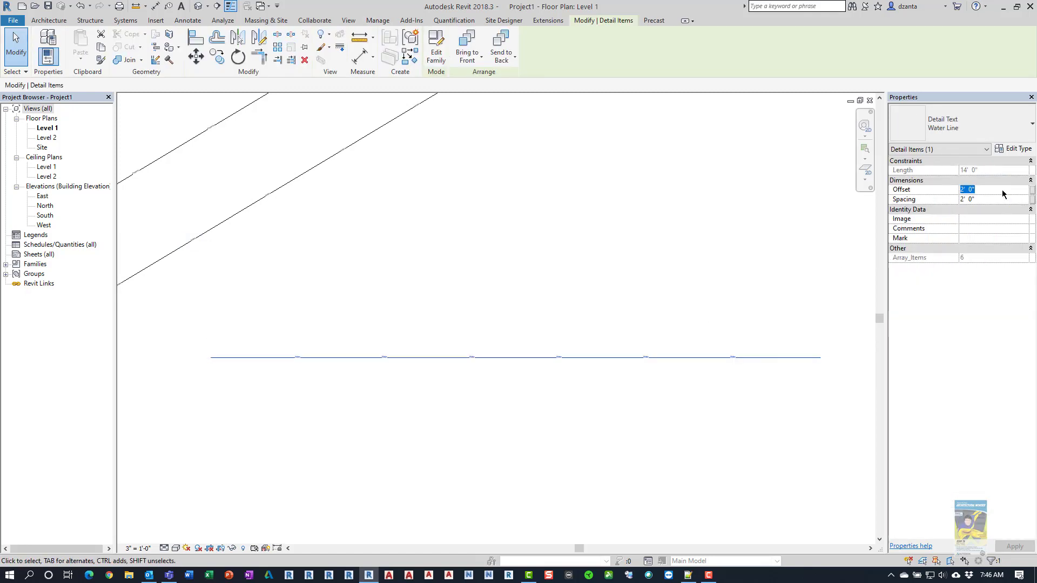
{"action": "left_click", "coordinate": [682, 304]}
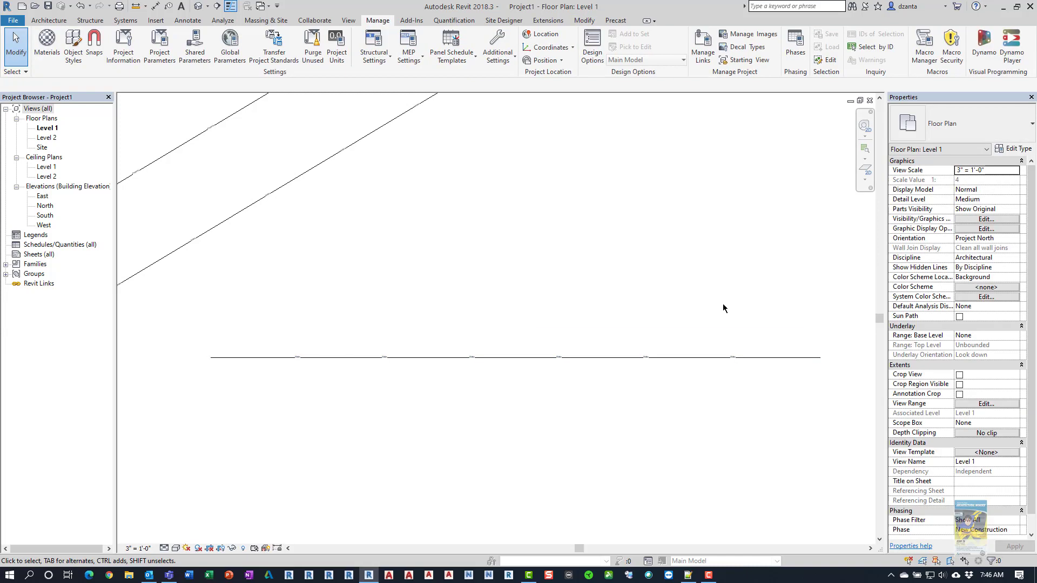
{"action": "left_click", "coordinate": [138, 548]}
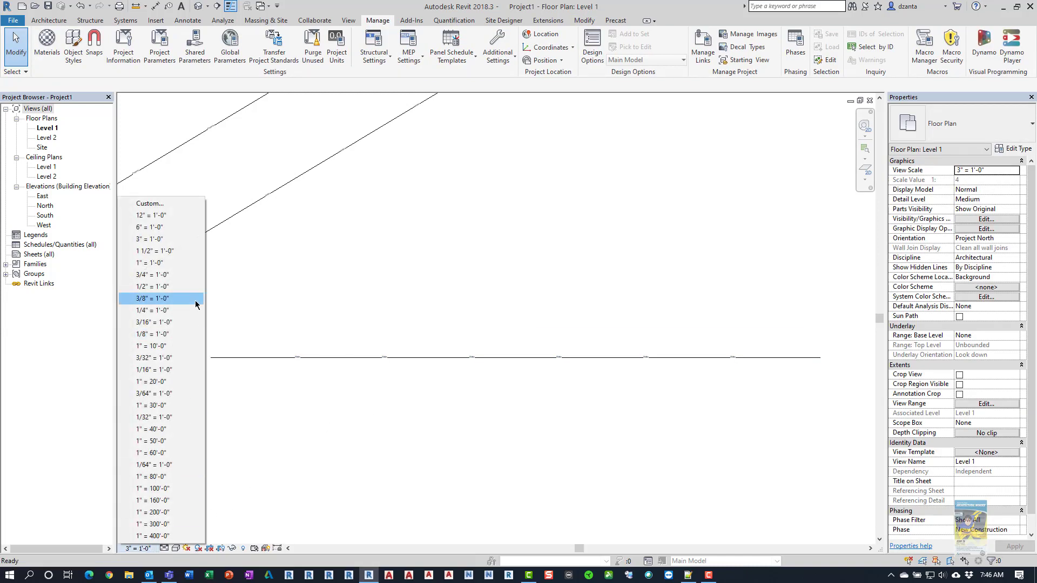
{"action": "left_click", "coordinate": [162, 287]}
{"action": "scroll", "coordinate": [342, 265], "scroll_direction": "down", "scroll_amount": 2}
{"action": "middle_click_drag", "start_coordinate": [403, 248], "coordinate": [587, 350]}
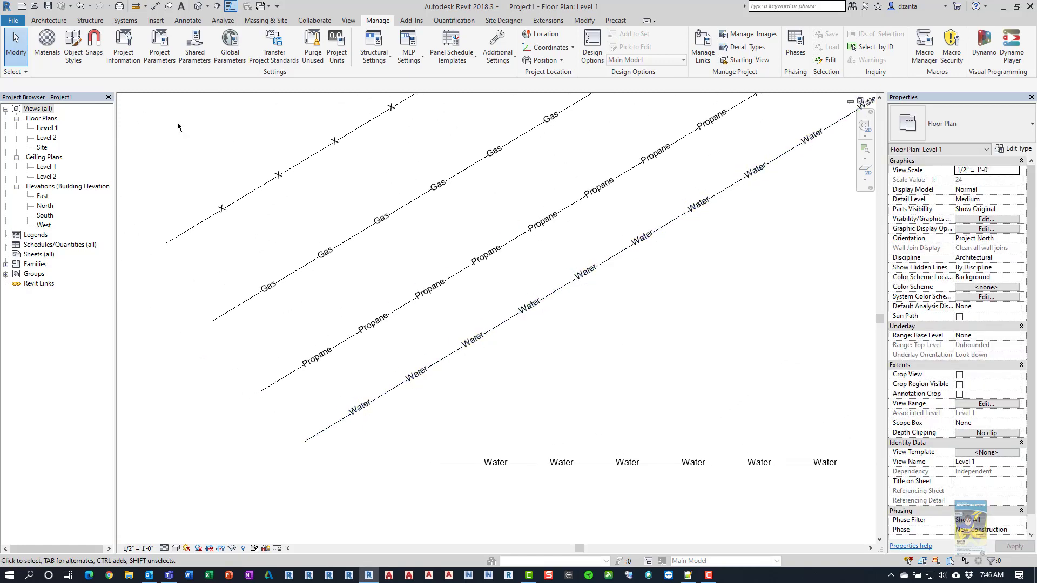
Step: Save the project as a new file, entering the name 'Revit Linetype Custom Sample'
{"action": "left_click", "coordinate": [20, 23]}
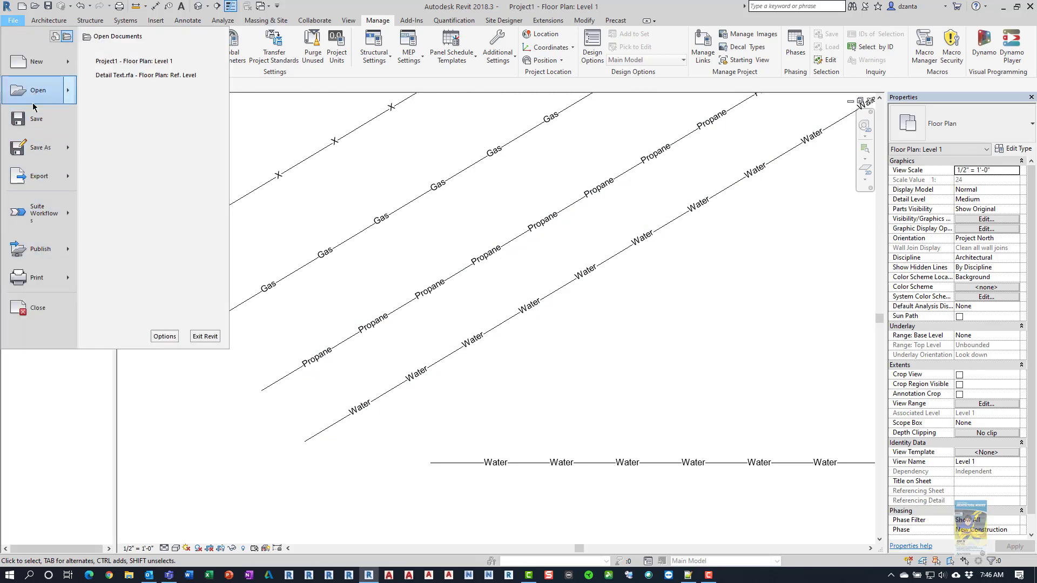
{"action": "left_click", "coordinate": [36, 147]}
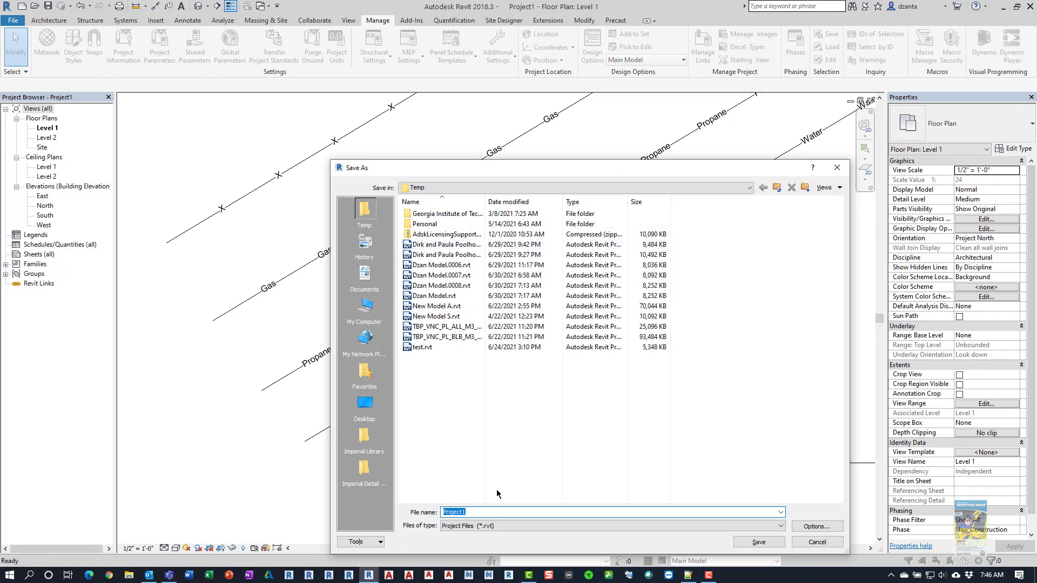
{"action": "type", "text": "Revit Linetype Custom Sample"}
Step: Confirm saving as Revit Linetype Custom Sample and close the project
{"action": "key", "text": "Return"}
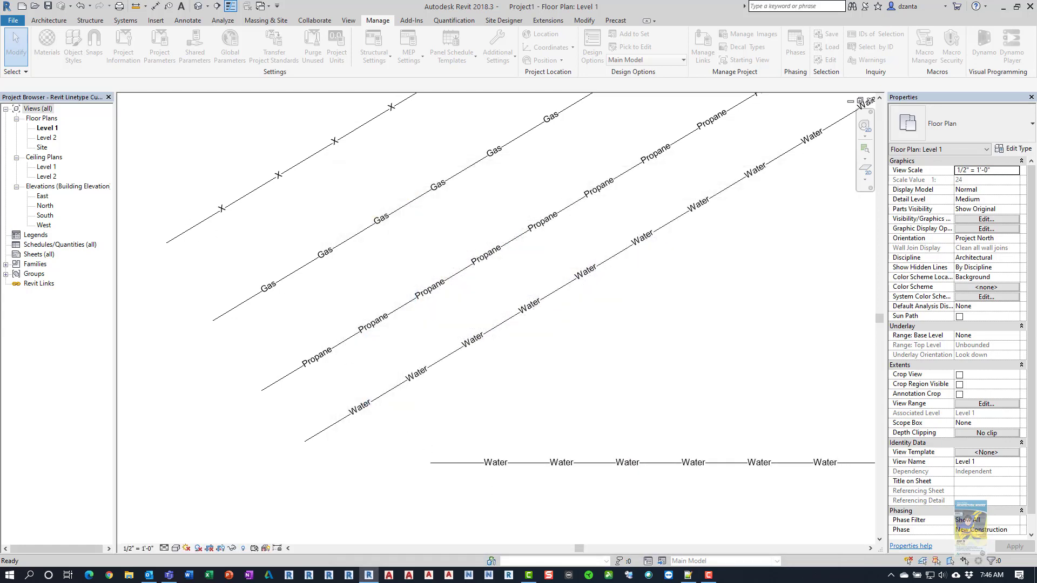
{"action": "left_click", "coordinate": [13, 20]}
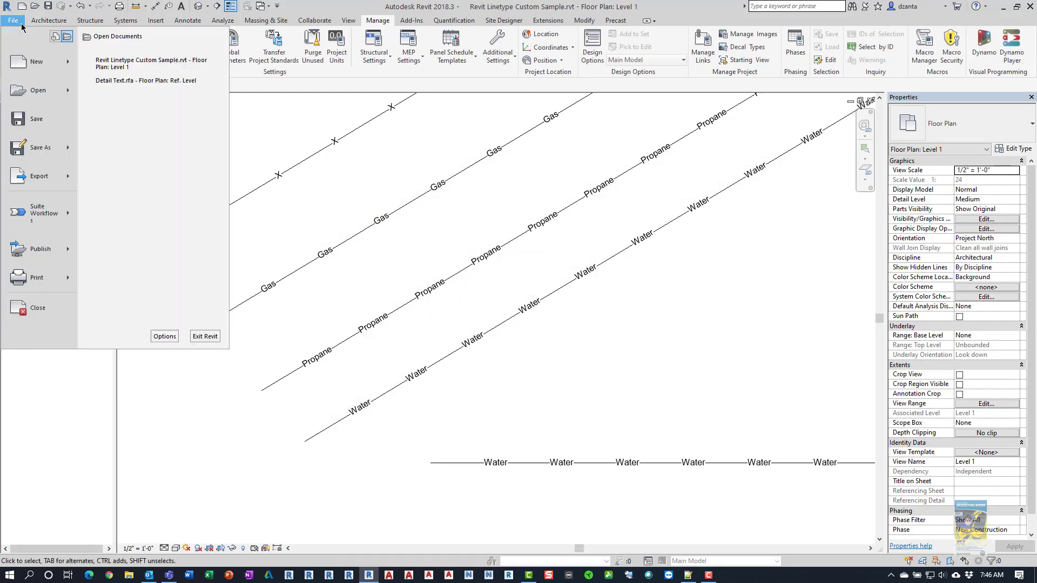
{"action": "left_click", "coordinate": [43, 310]}
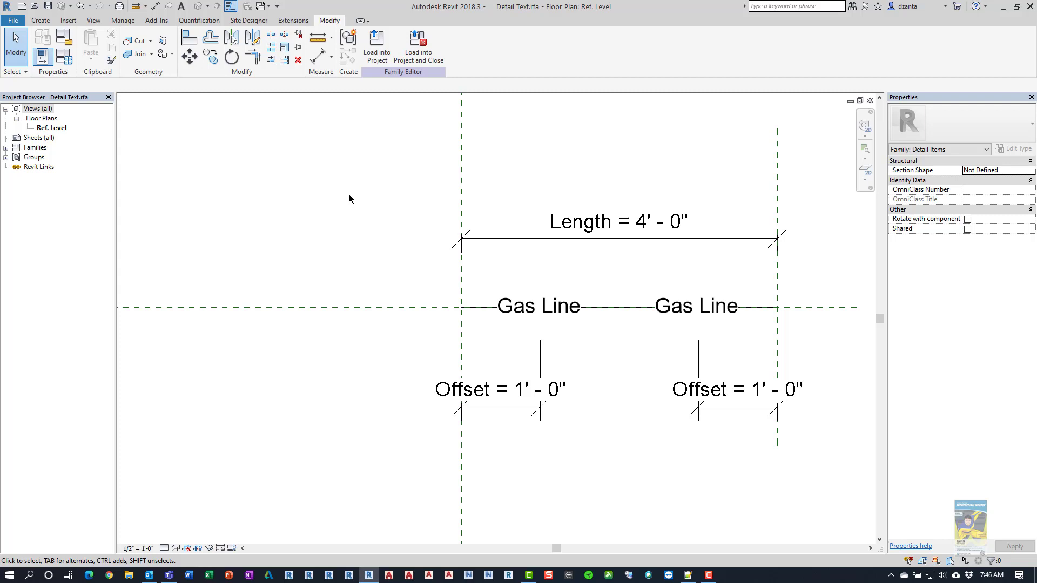
Step: In Detail Text.rfa, review the overlapping Gas Line groups and family parameters without changes
{"action": "middle_click_drag", "start_coordinate": [355, 214], "coordinate": [267, 227]}
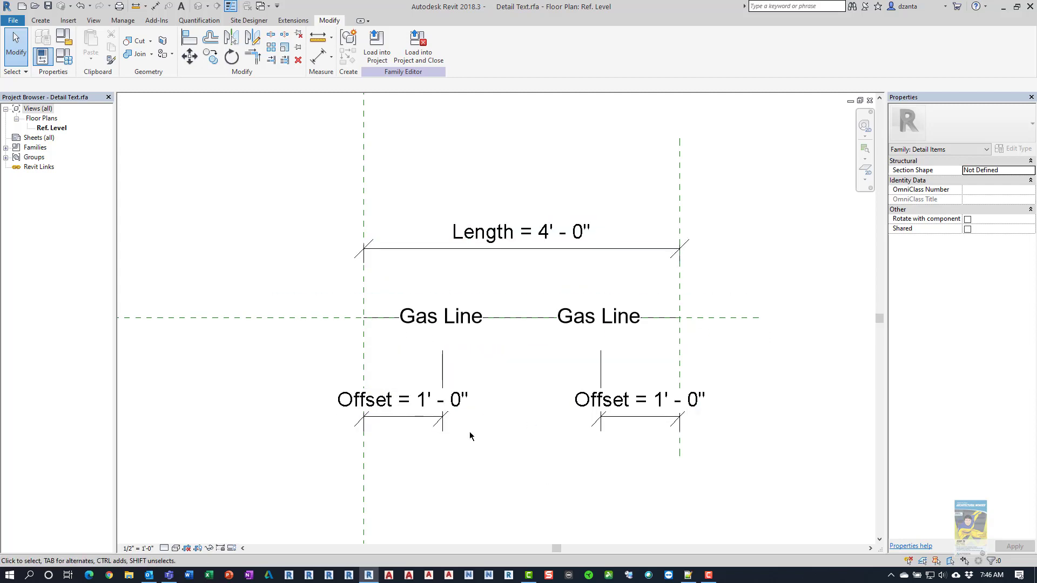
{"action": "key", "text": "Tab"}
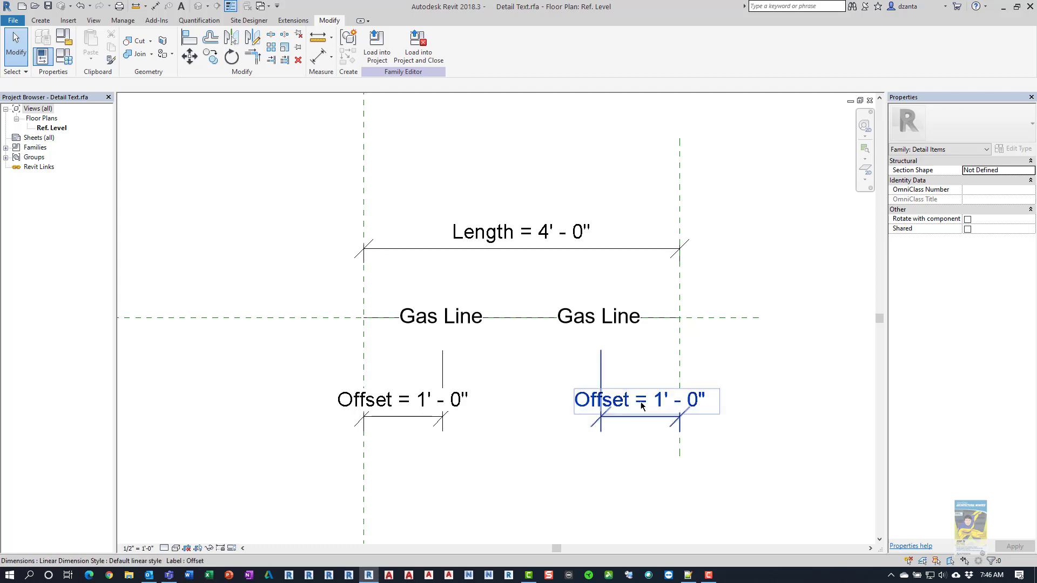
{"action": "left_click", "coordinate": [64, 56]}
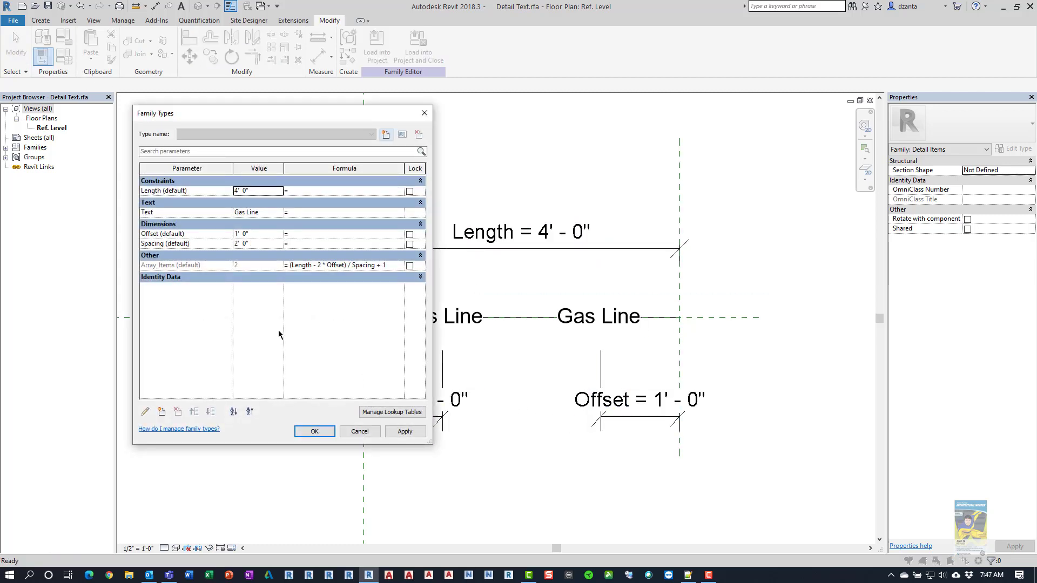
{"action": "left_click", "coordinate": [360, 432]}
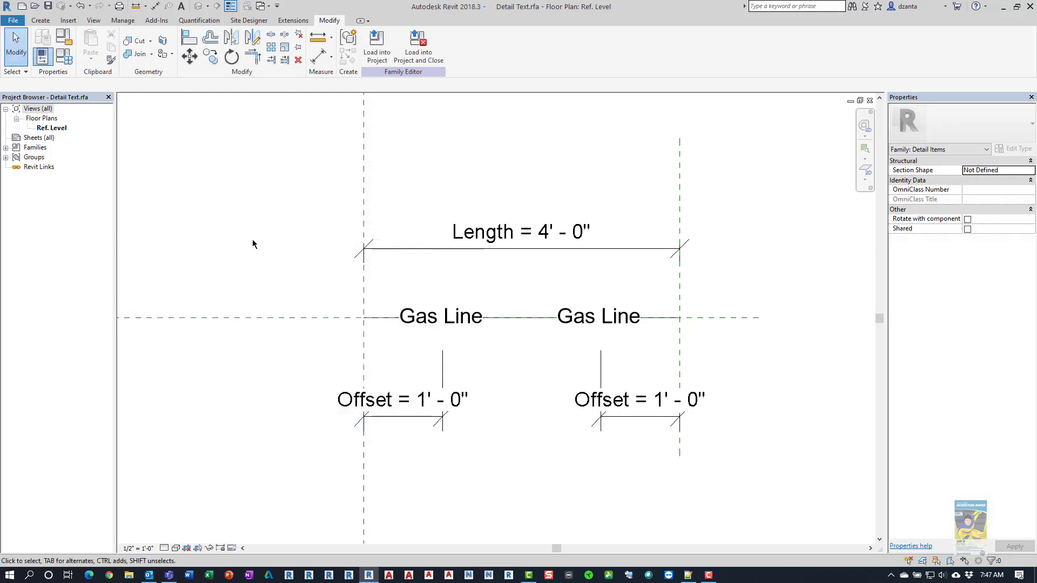
Step: Close the Detail Text family and create a new family from Annotations > Generic Annotation.rft
{"action": "key", "text": "ctrl+F4"}
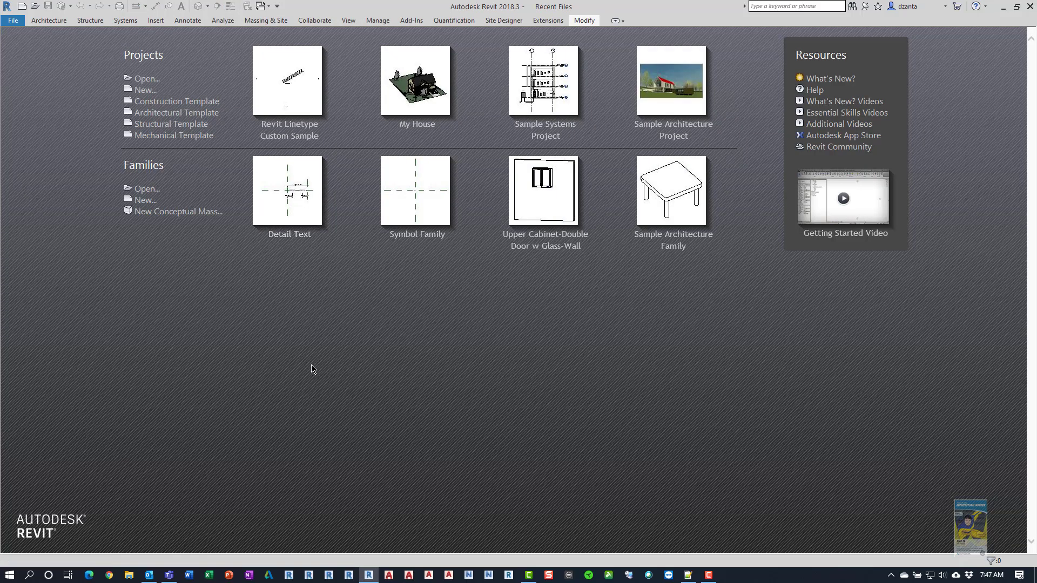
{"action": "left_click", "coordinate": [144, 200]}
{"action": "left_click", "coordinate": [450, 209]}
{"action": "double_click", "coordinate": [450, 209]}
{"action": "left_click", "coordinate": [472, 292]}
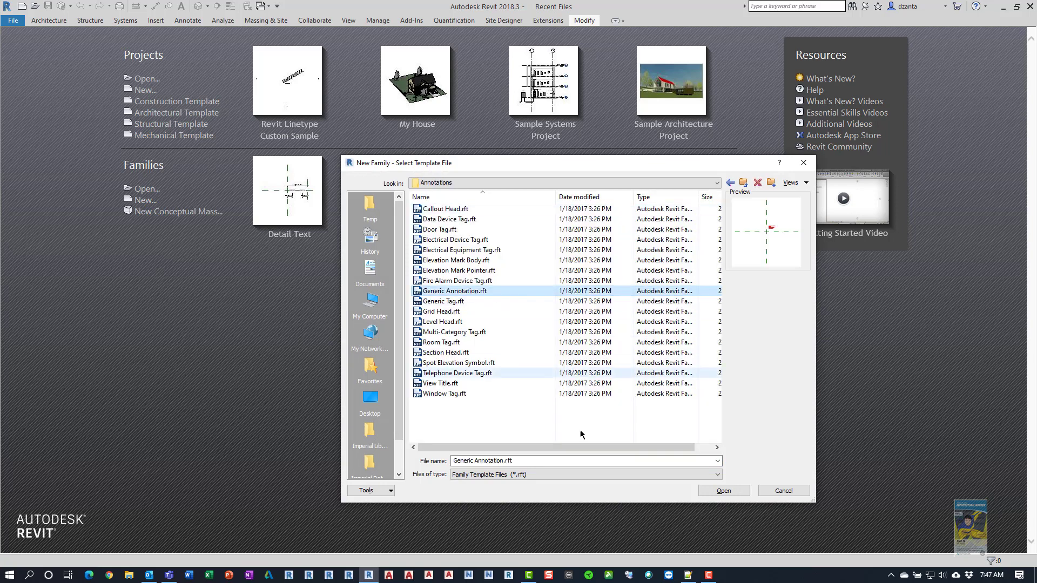
{"action": "left_click", "coordinate": [723, 491]}
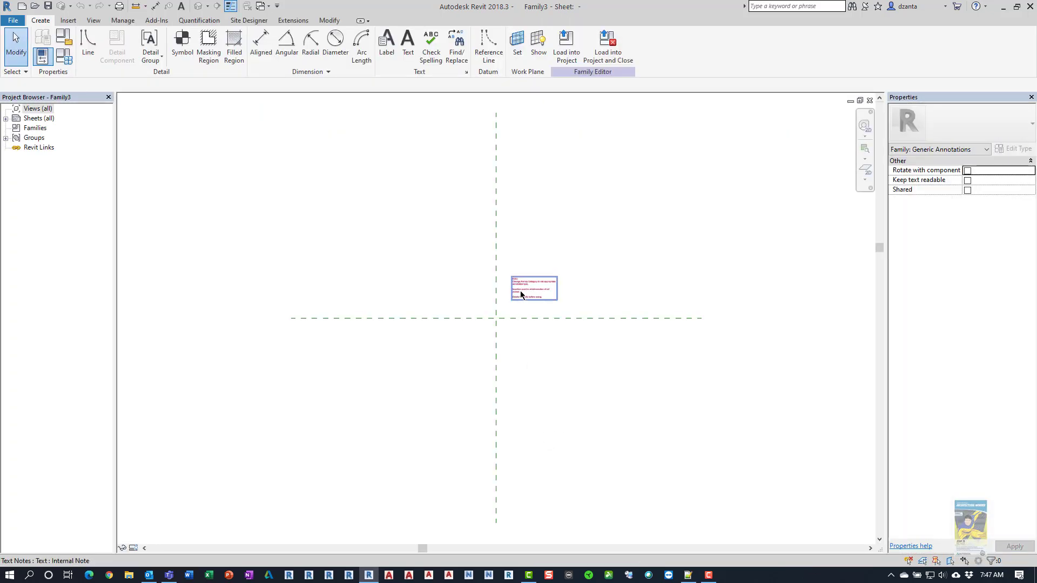
Step: Delete the template's default instruction note and recentre the reference planes
{"action": "scroll", "coordinate": [521, 299], "scroll_direction": "up", "scroll_amount": 4}
{"action": "left_click", "coordinate": [508, 292]}
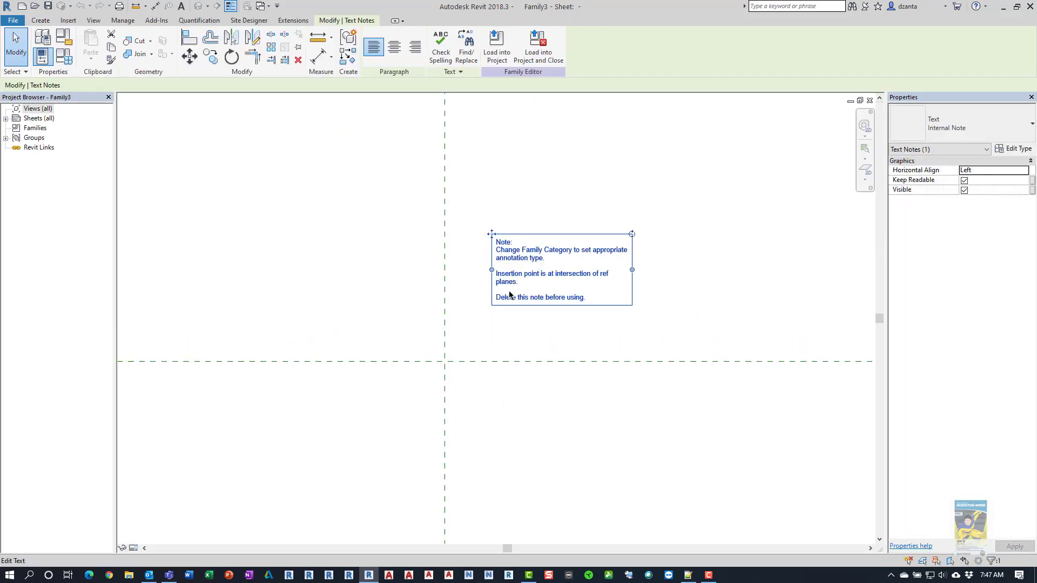
{"action": "key", "text": "Delete"}
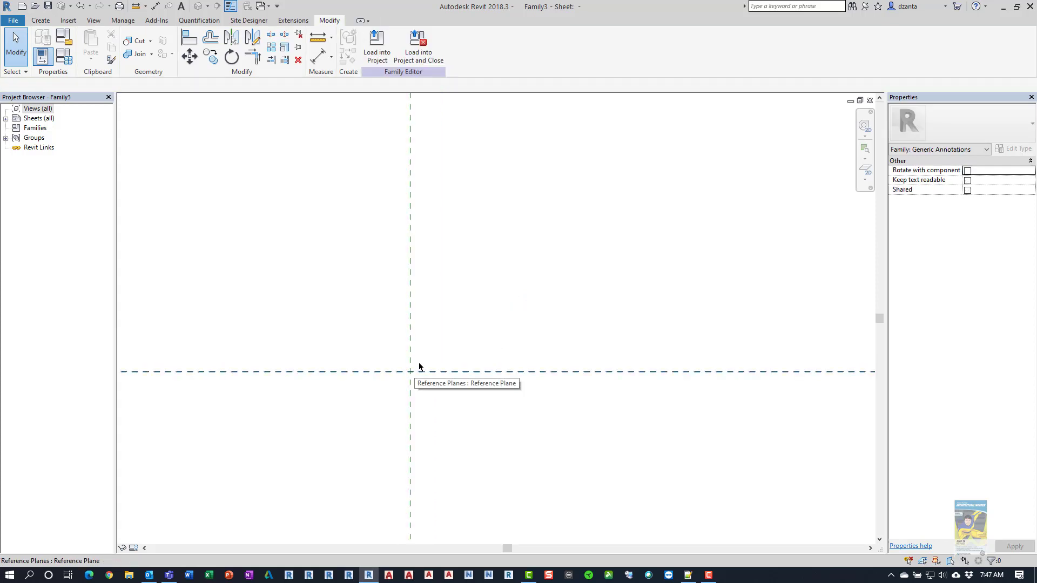
{"action": "middle_click_drag", "start_coordinate": [416, 349], "coordinate": [376, 230]}
{"action": "scroll", "coordinate": [389, 241], "scroll_direction": "down", "scroll_amount": 1}
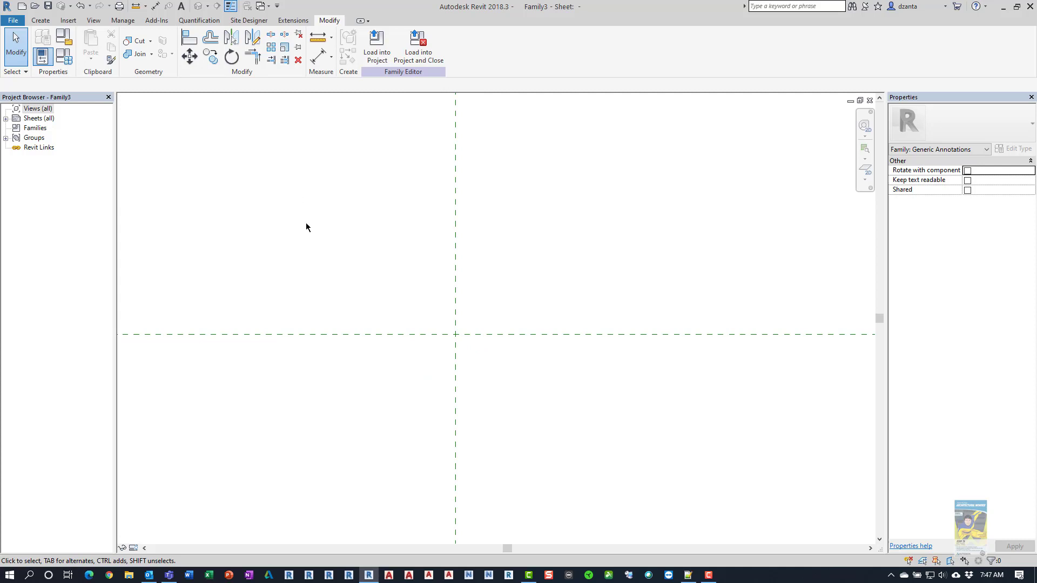
Step: Add a Text-type parameter named Symbol in Family Types and accept it
{"action": "left_click", "coordinate": [65, 57]}
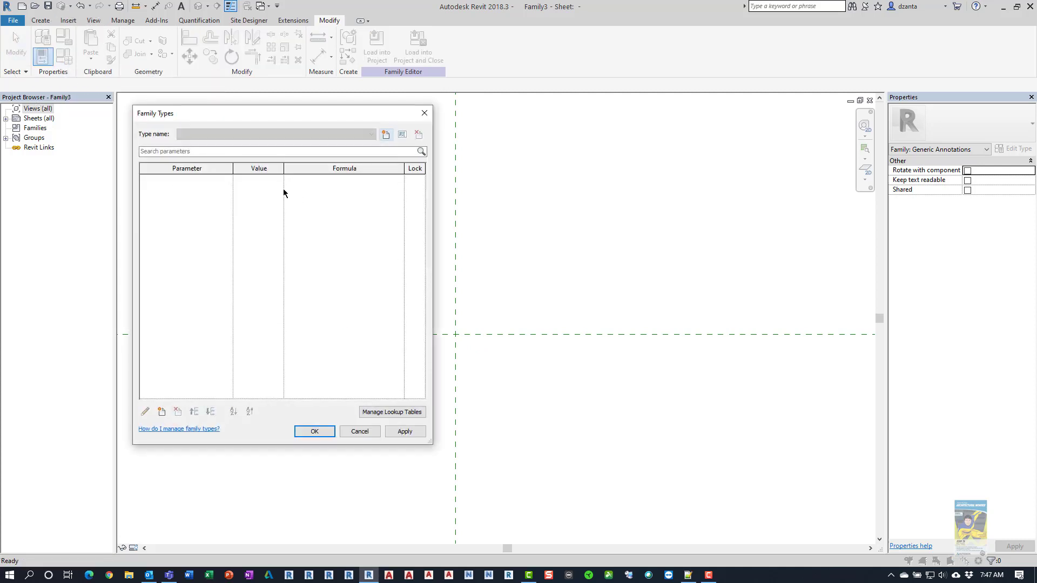
{"action": "left_click", "coordinate": [162, 411]}
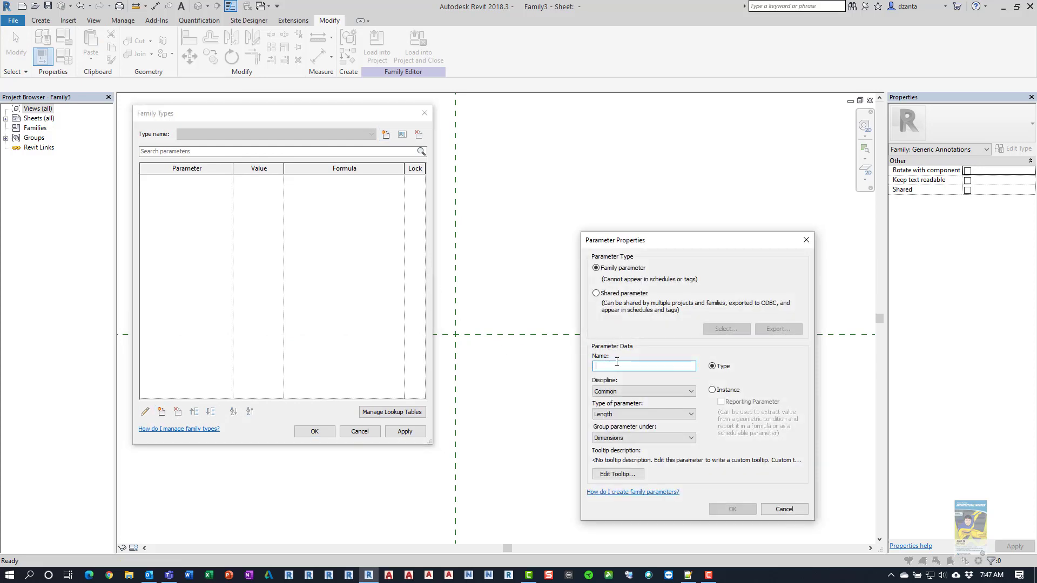
{"action": "type", "text": "Symbol"}
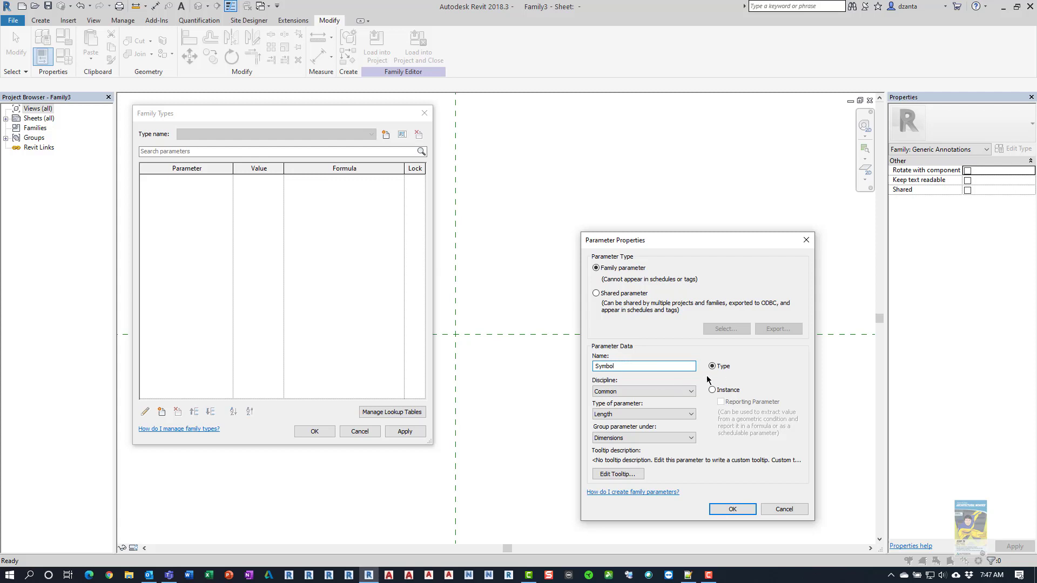
{"action": "left_click", "coordinate": [644, 415]}
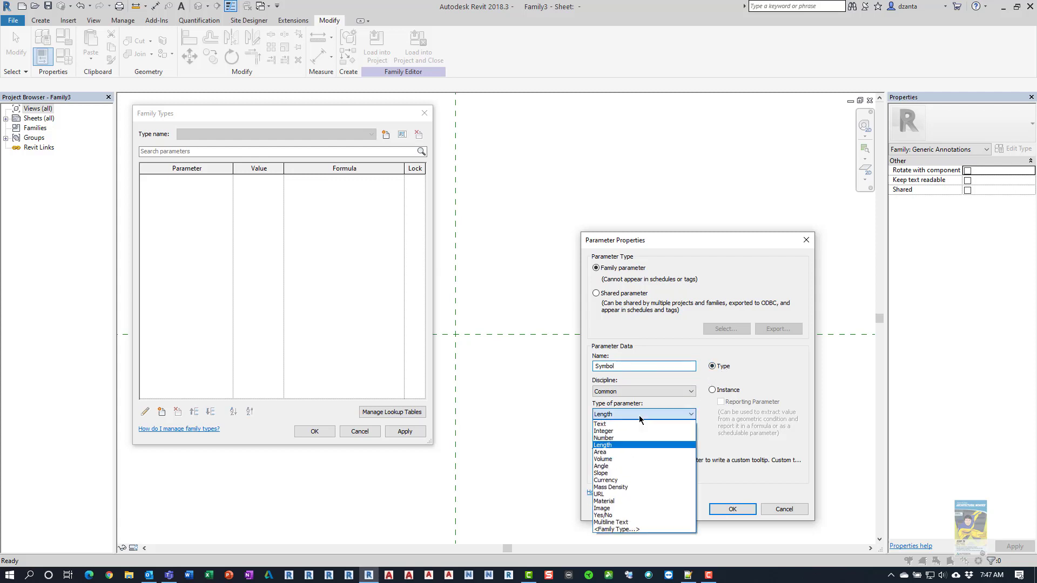
{"action": "left_click", "coordinate": [625, 427]}
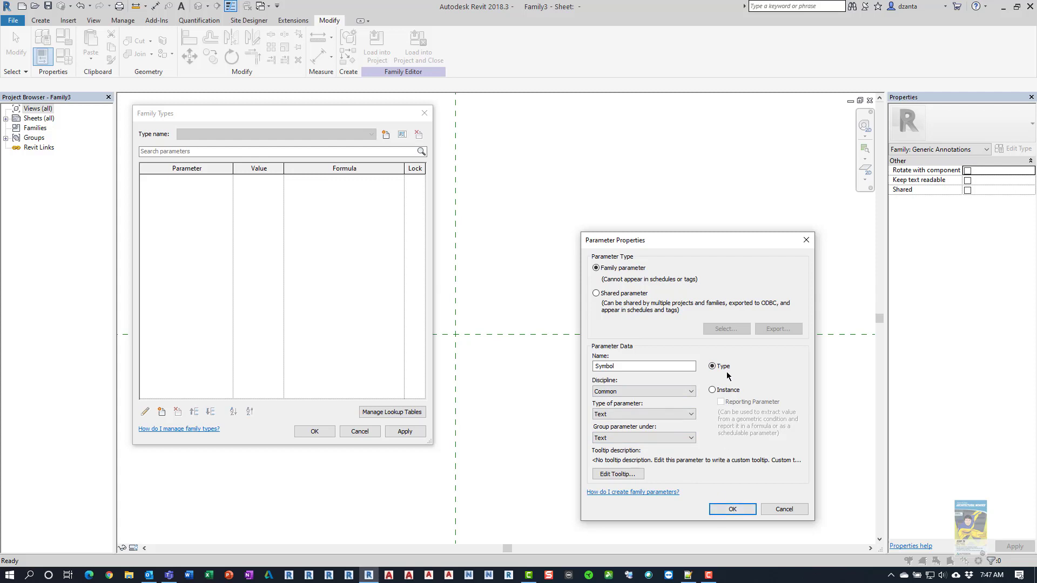
{"action": "left_click", "coordinate": [730, 509]}
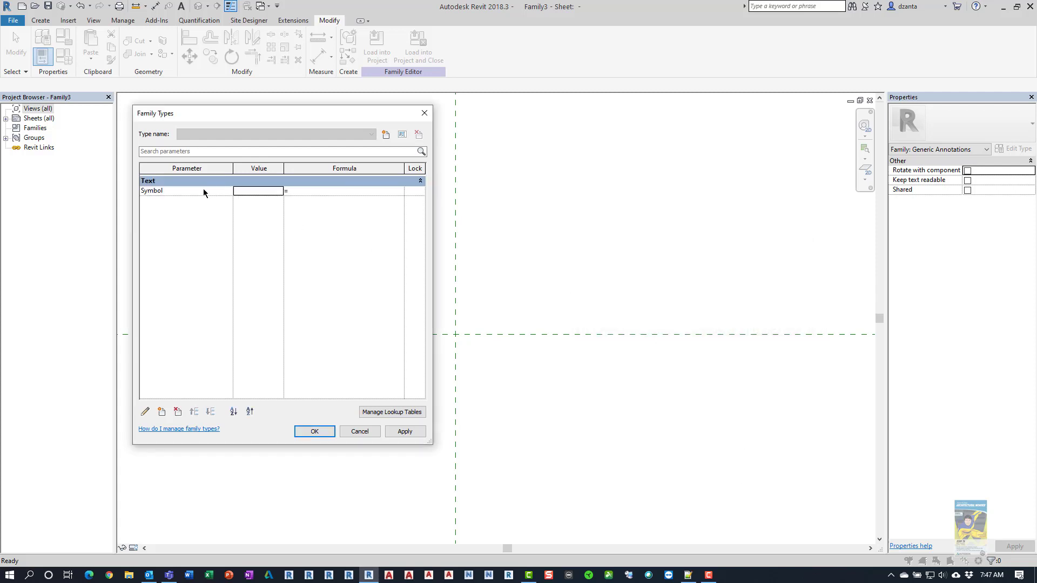
{"action": "left_click", "coordinate": [314, 431]}
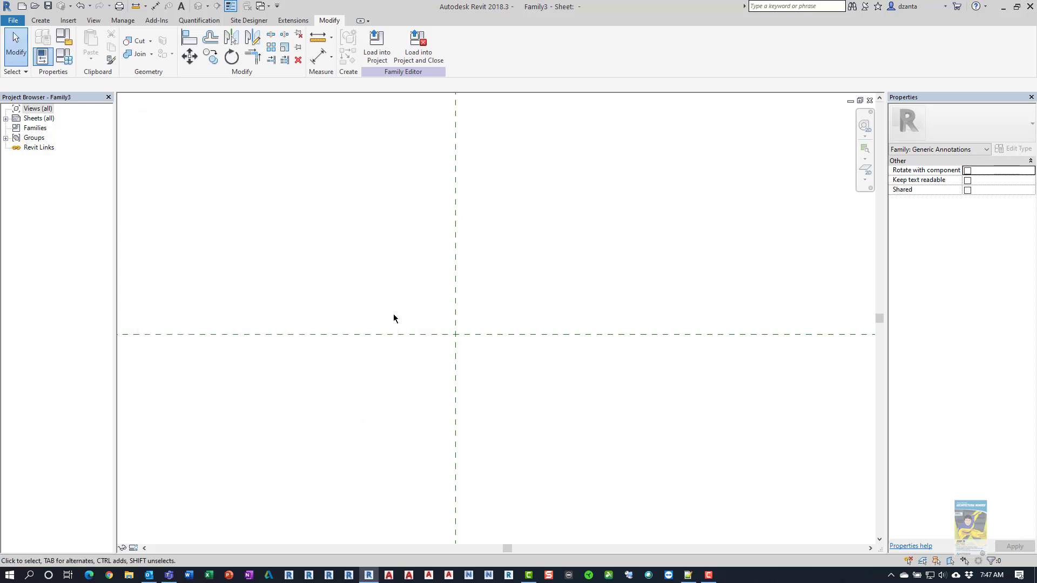
Step: Place a label at the reference-plane intersection using the Symbol parameter with sample value Gas
{"action": "left_click", "coordinate": [40, 20]}
{"action": "left_click", "coordinate": [385, 54]}
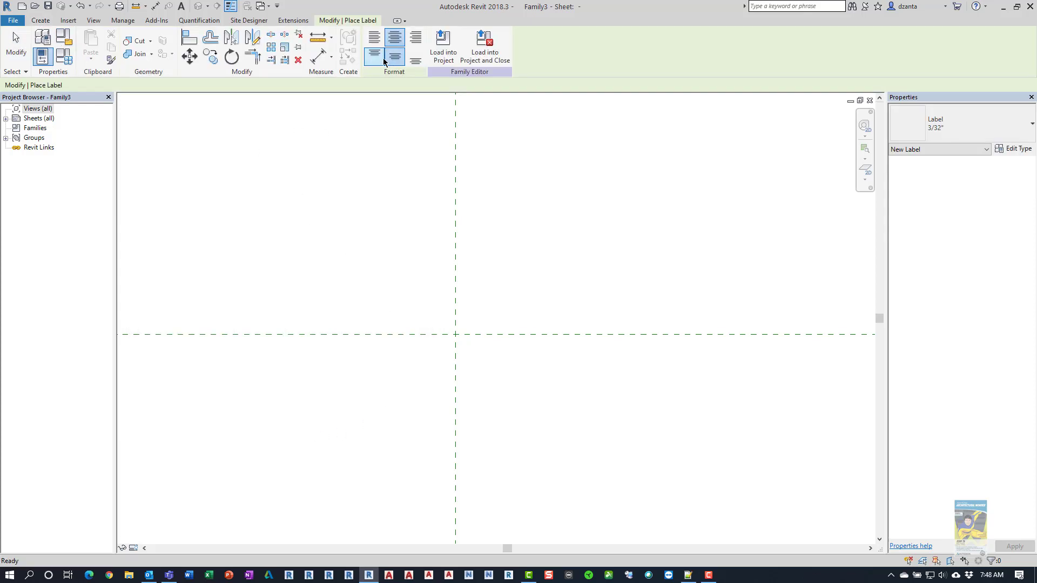
{"action": "left_click", "coordinate": [455, 335]}
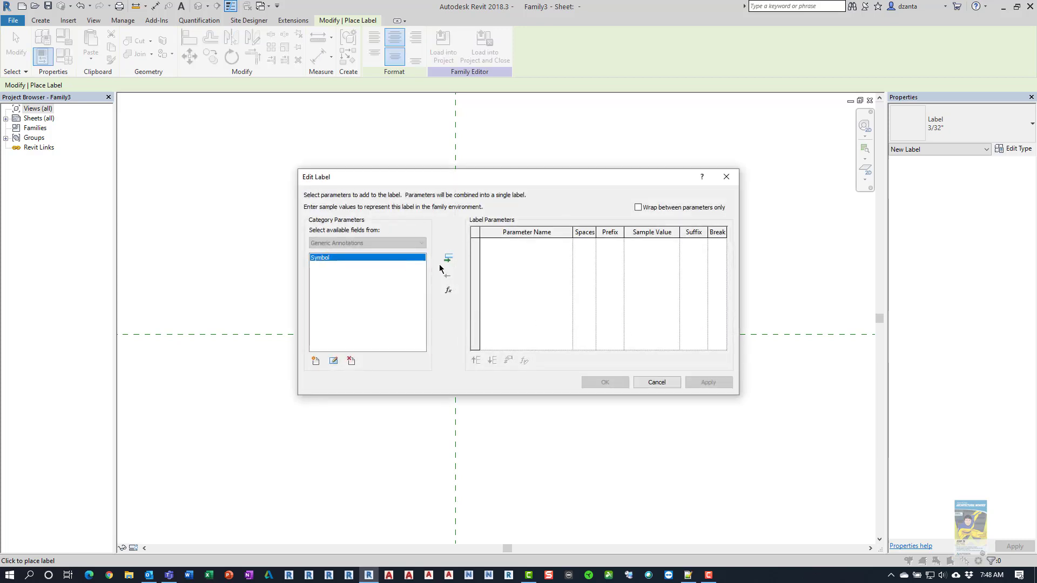
{"action": "left_click", "coordinate": [447, 259]}
{"action": "left_click", "coordinate": [652, 244]}
{"action": "left_click_drag", "start_coordinate": [647, 244], "coordinate": [616, 246]}
{"action": "type", "text": "Gas"}
{"action": "left_click", "coordinate": [605, 382]}
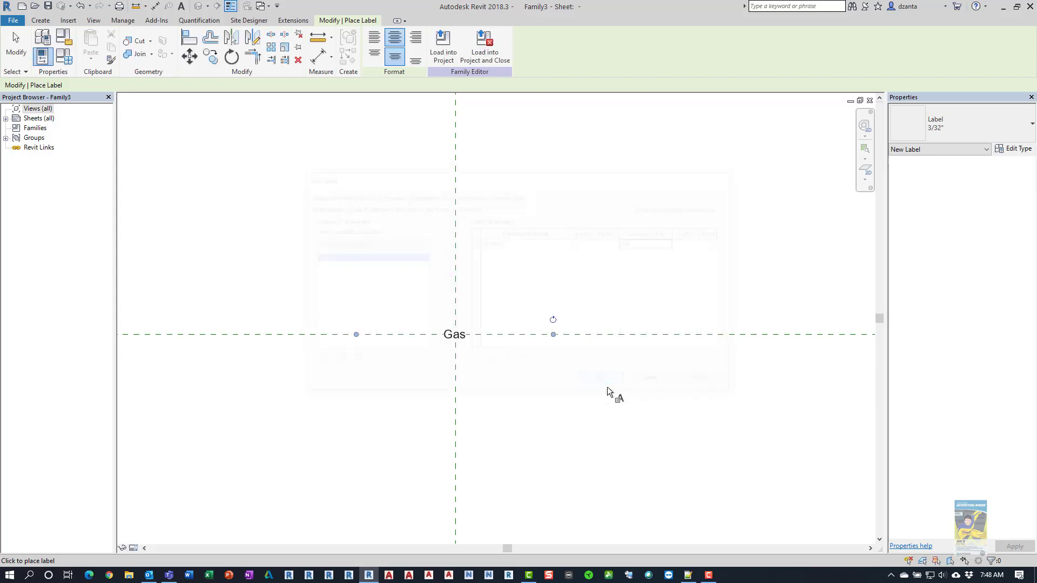
{"action": "left_click", "coordinate": [16, 46]}
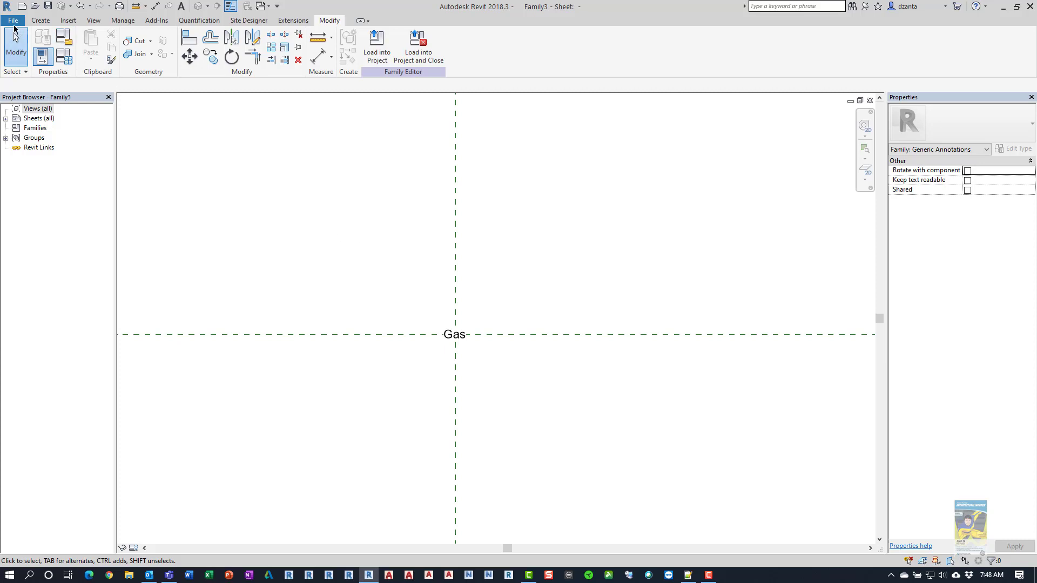
Step: Save the family as Symbol Family 2.rfa in the Temp folder
{"action": "left_click", "coordinate": [11, 20]}
{"action": "mouse_move", "coordinate": [33, 150]}
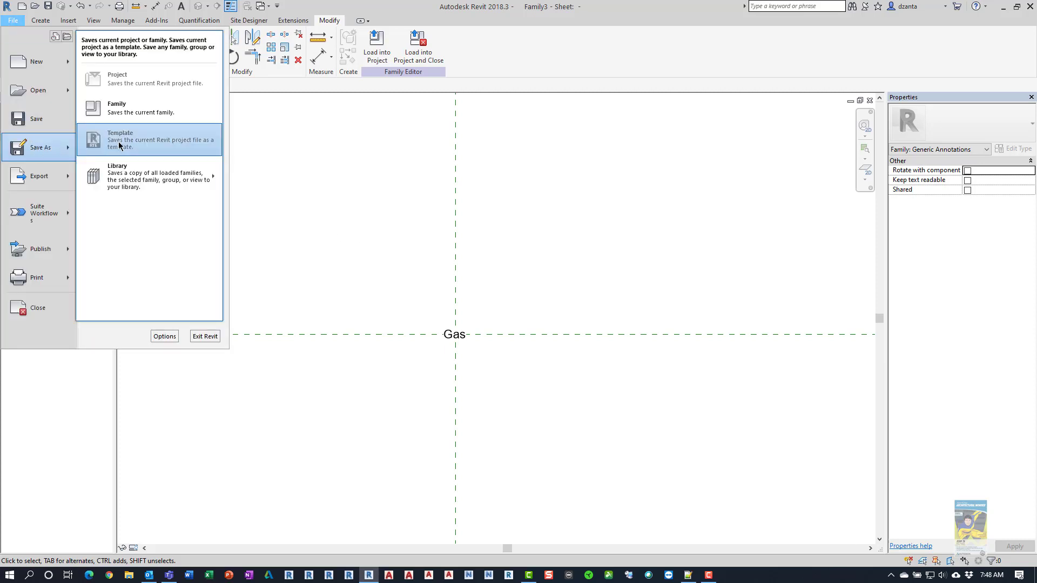
{"action": "left_click", "coordinate": [128, 109]}
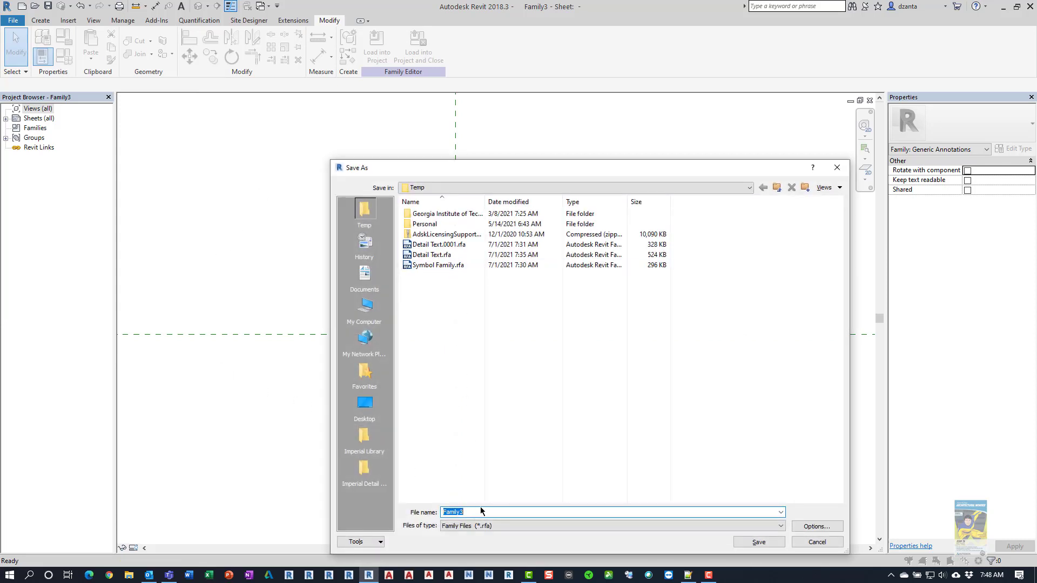
{"action": "type", "text": "Sy"}
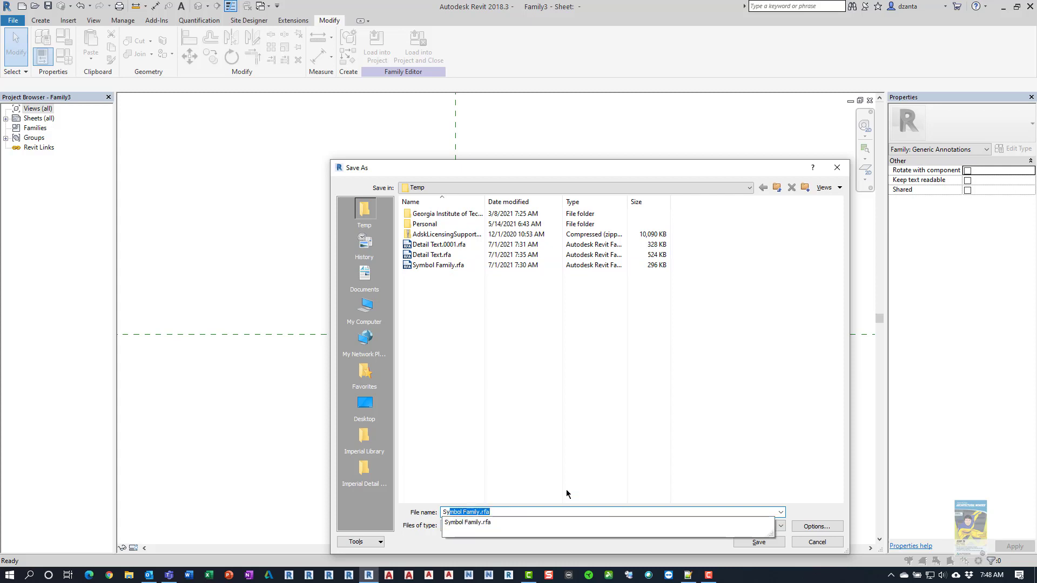
{"action": "type", "text": "mbol Family 2"}
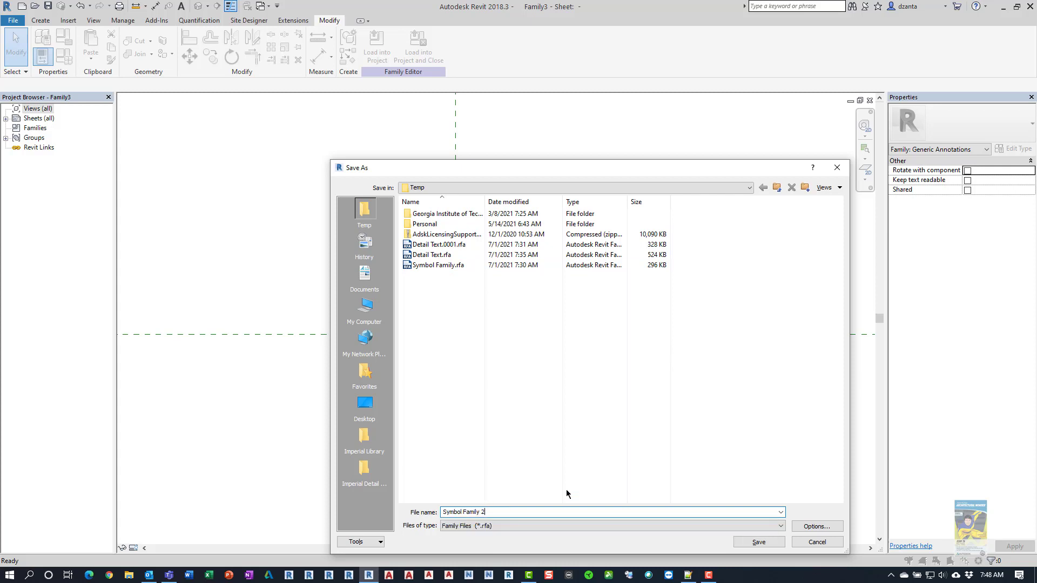
{"action": "key", "text": "Return"}
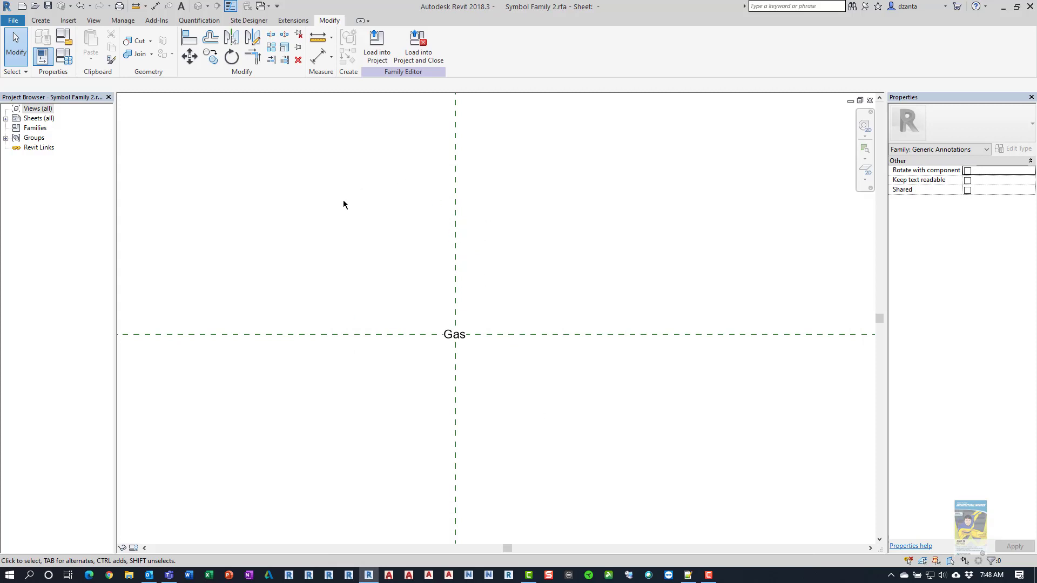
Step: Create a new family from Detail Item line based.rft, centre its reference line, then return to Symbol Family 2
{"action": "left_click", "coordinate": [11, 21]}
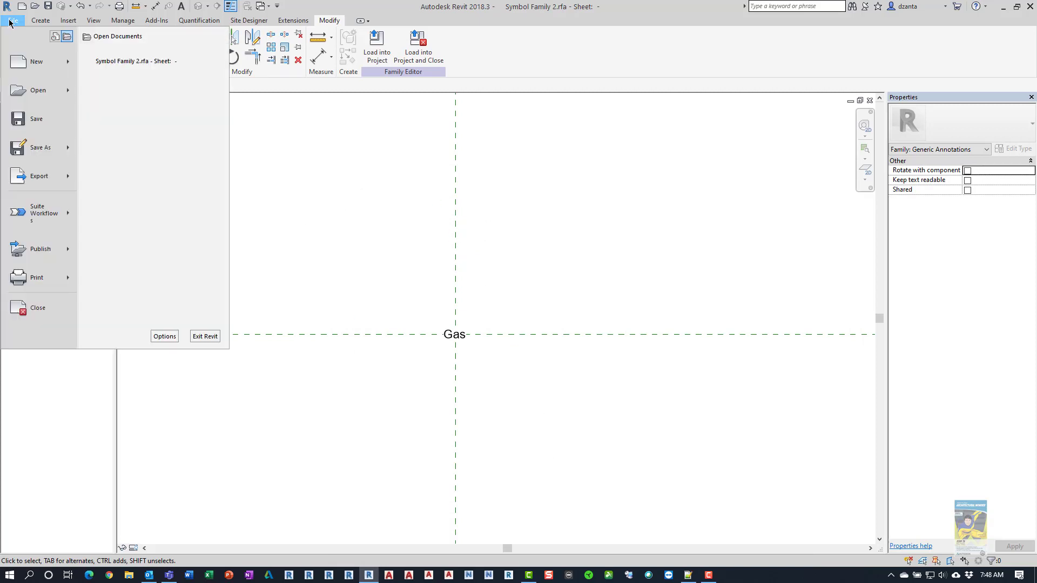
{"action": "mouse_move", "coordinate": [38, 61]}
{"action": "left_click", "coordinate": [109, 102]}
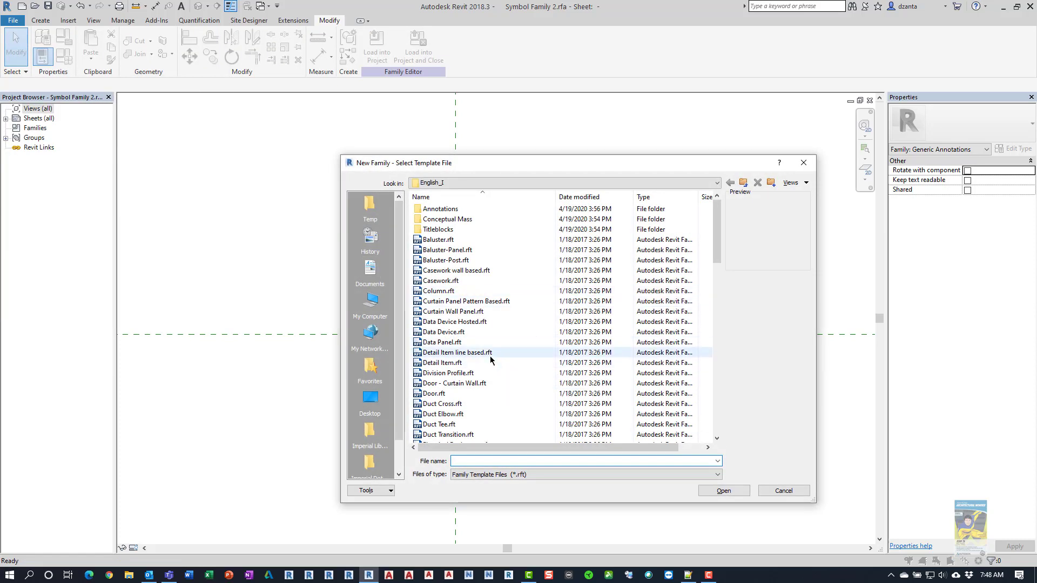
{"action": "left_click", "coordinate": [490, 354]}
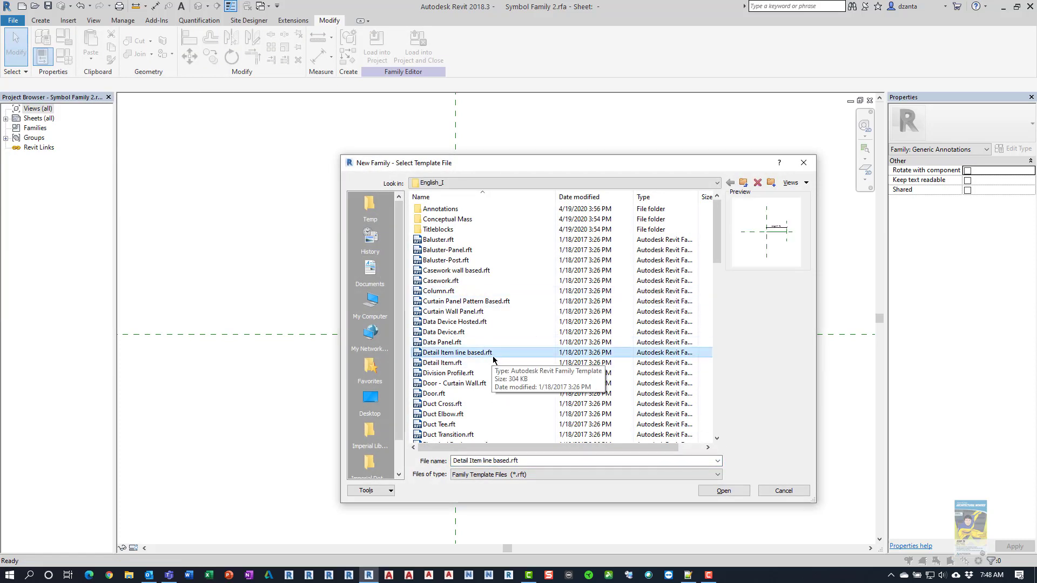
{"action": "left_click", "coordinate": [723, 490]}
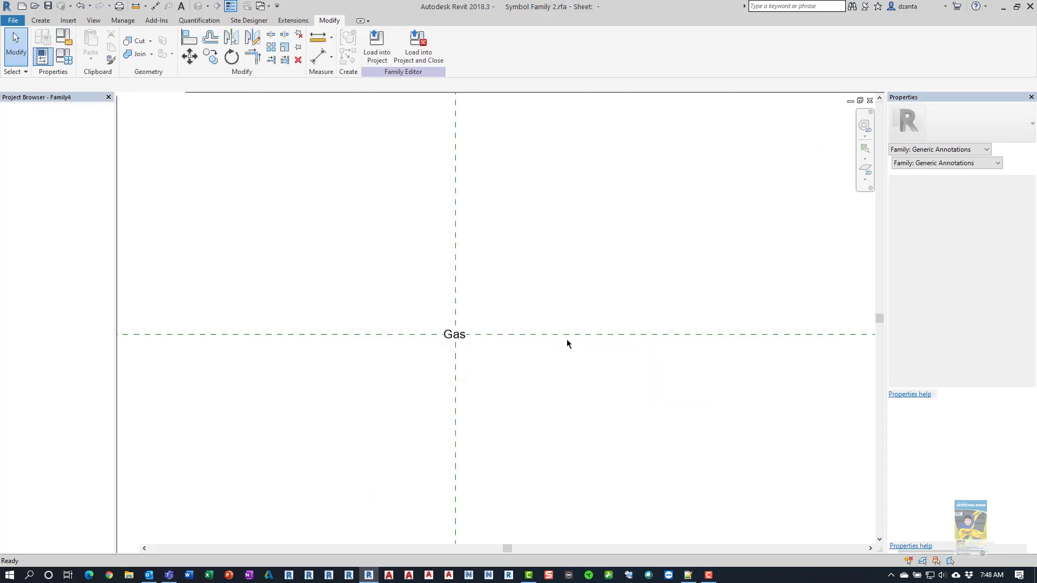
{"action": "scroll", "coordinate": [599, 308], "scroll_direction": "up", "scroll_amount": 1}
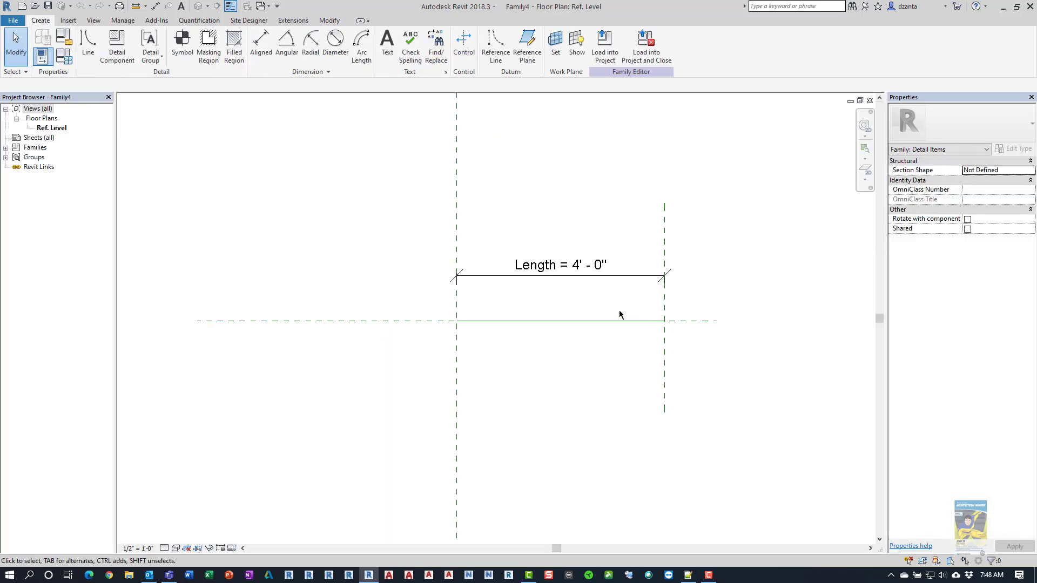
{"action": "middle_click_drag", "start_coordinate": [628, 319], "coordinate": [568, 346]}
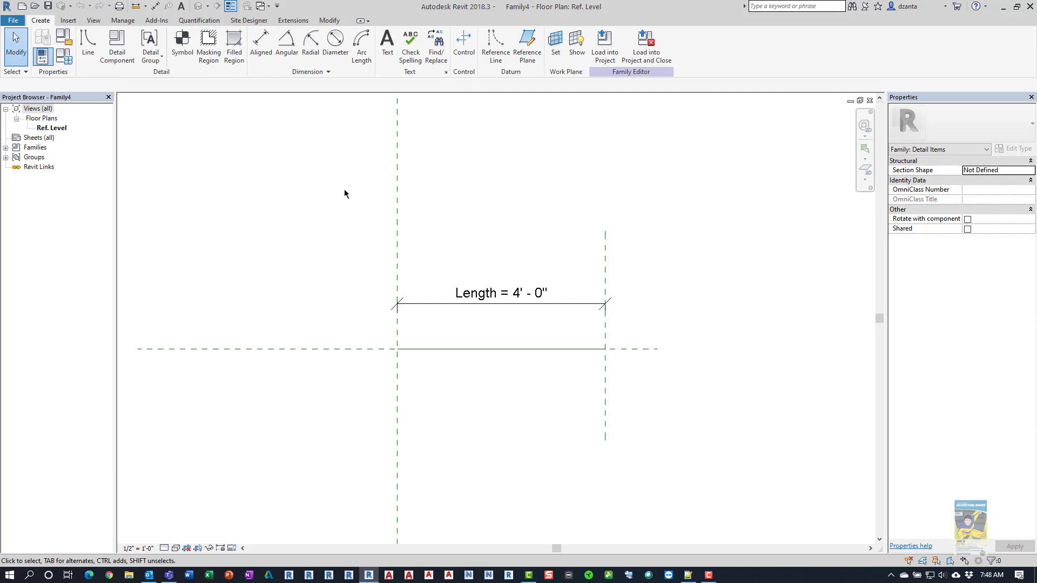
{"action": "key", "text": "ctrl+Tab"}
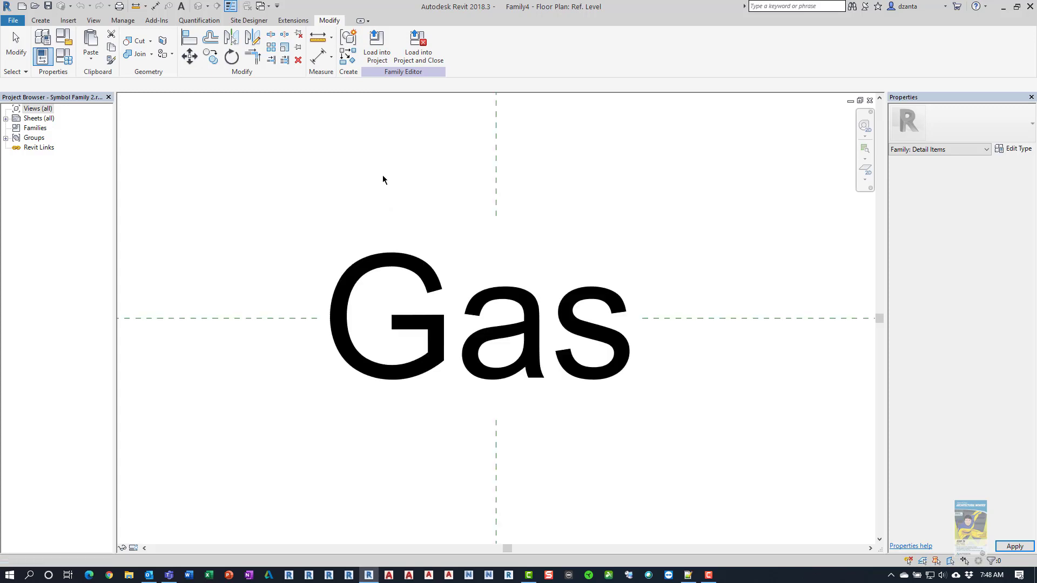
Step: Load Symbol Family 2 into Family4, place it on the line, and check its type properties without changes
{"action": "left_click", "coordinate": [377, 48]}
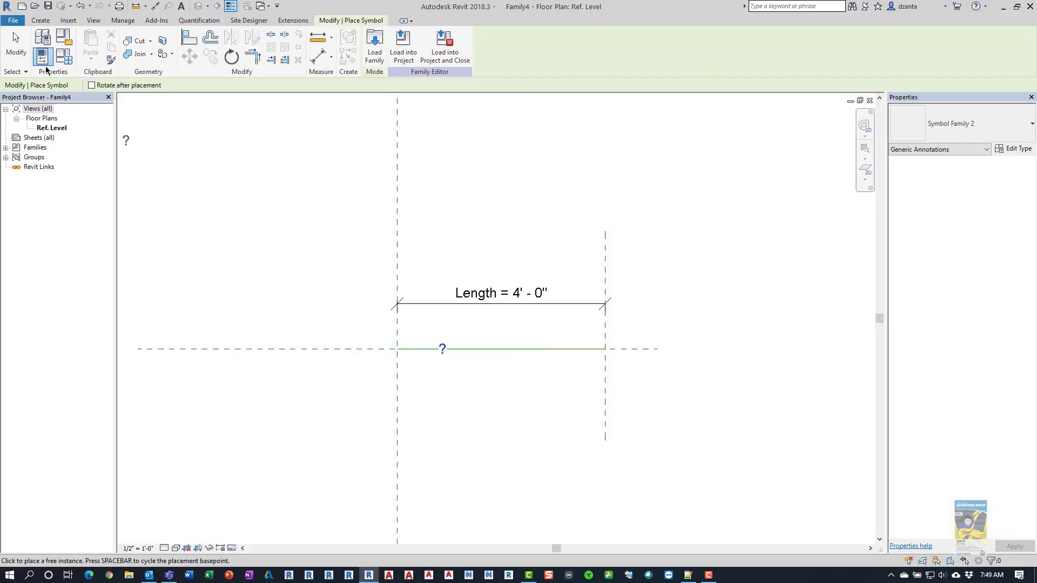
{"action": "key", "text": "Escape"}
{"action": "scroll", "coordinate": [379, 352], "scroll_direction": "up", "scroll_amount": 1}
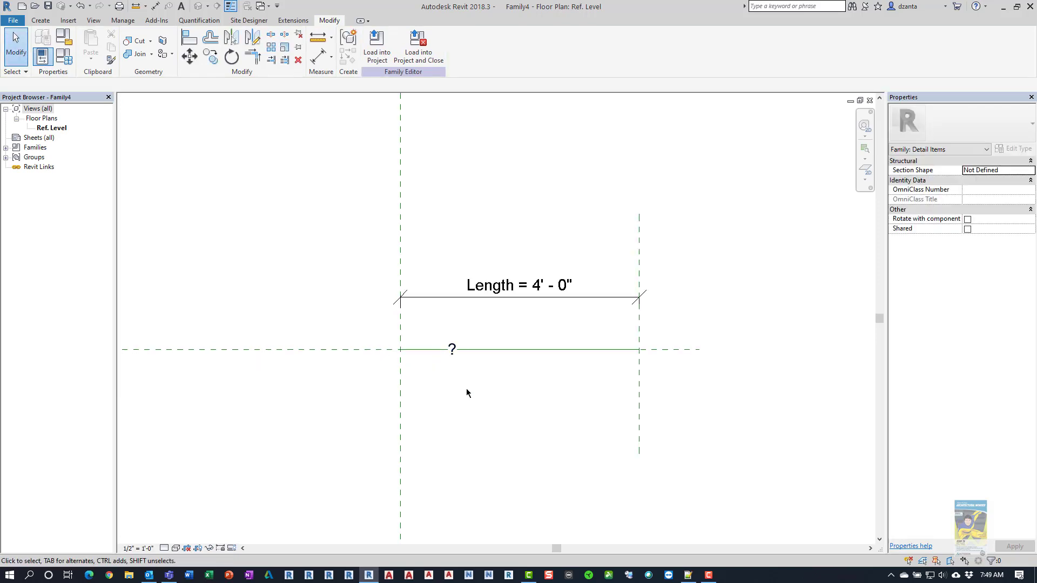
{"action": "left_click", "coordinate": [453, 349]}
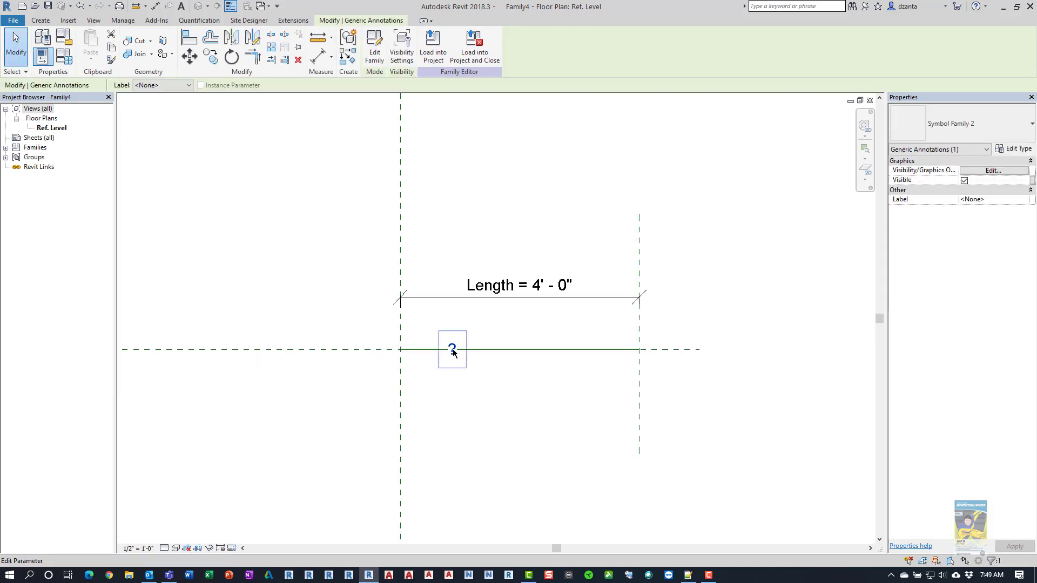
{"action": "left_click", "coordinate": [1018, 149]}
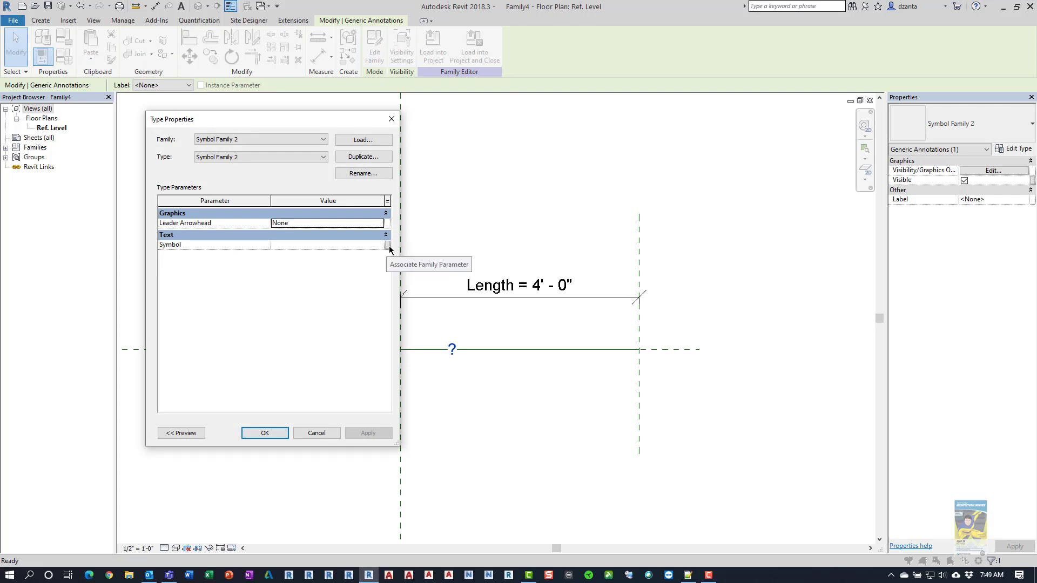
{"action": "left_click", "coordinate": [317, 433]}
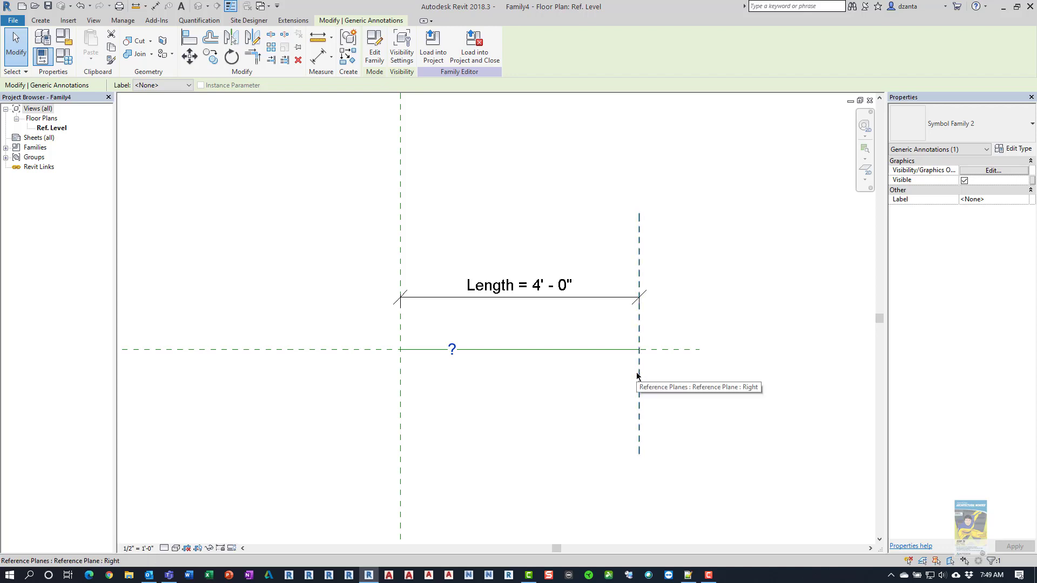
{"action": "left_click", "coordinate": [706, 293]}
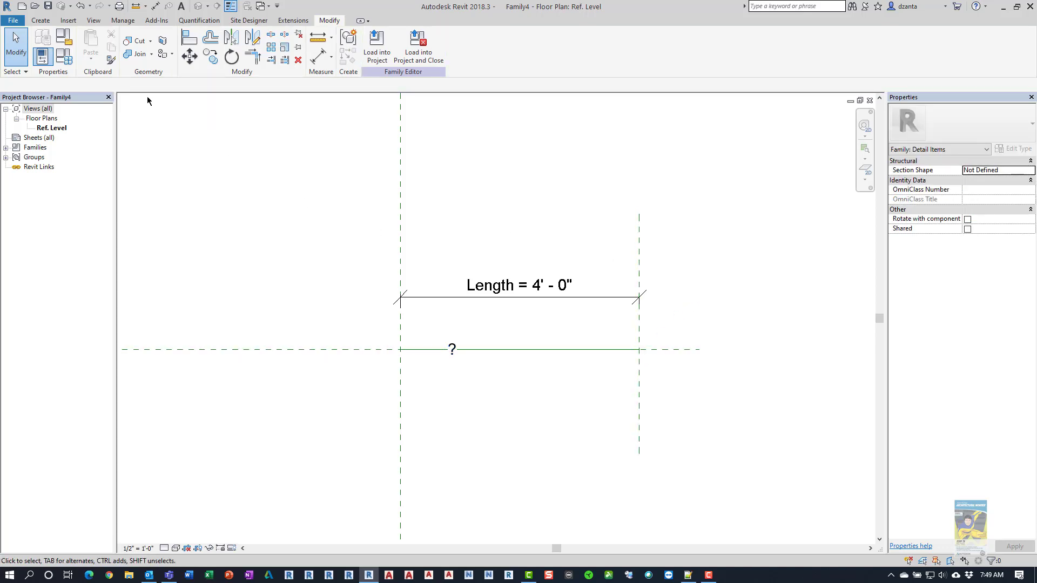
Step: Save the line-based detail family under the new name Detail Text 2
{"action": "left_click", "coordinate": [13, 20]}
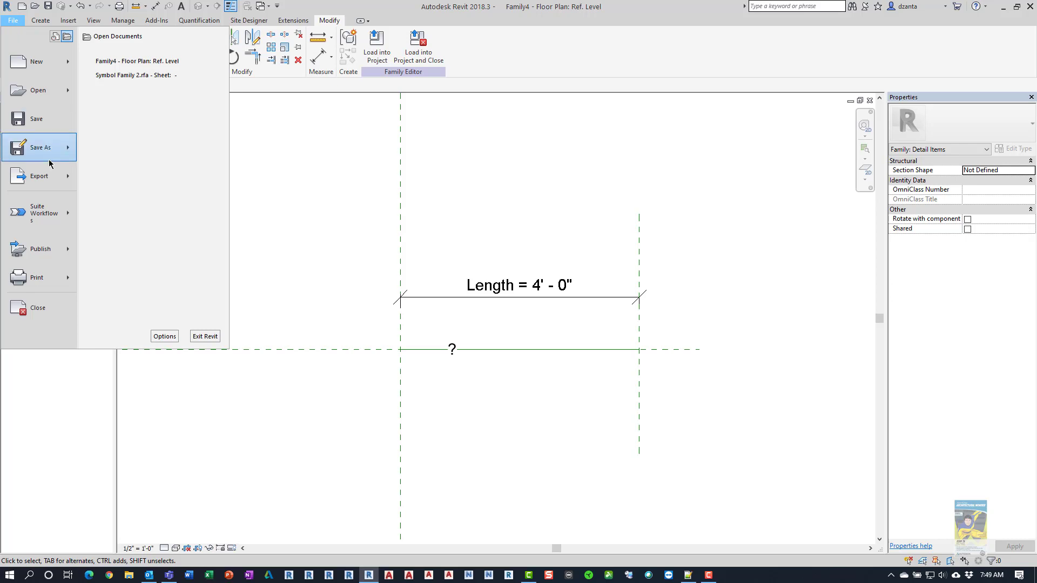
{"action": "mouse_move", "coordinate": [46, 147]}
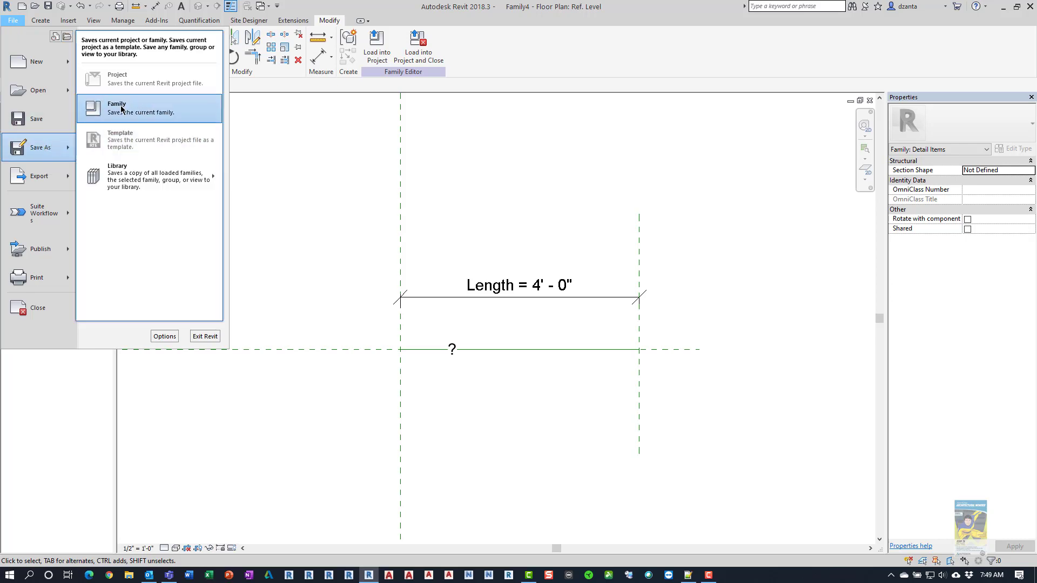
{"action": "left_click", "coordinate": [115, 104]}
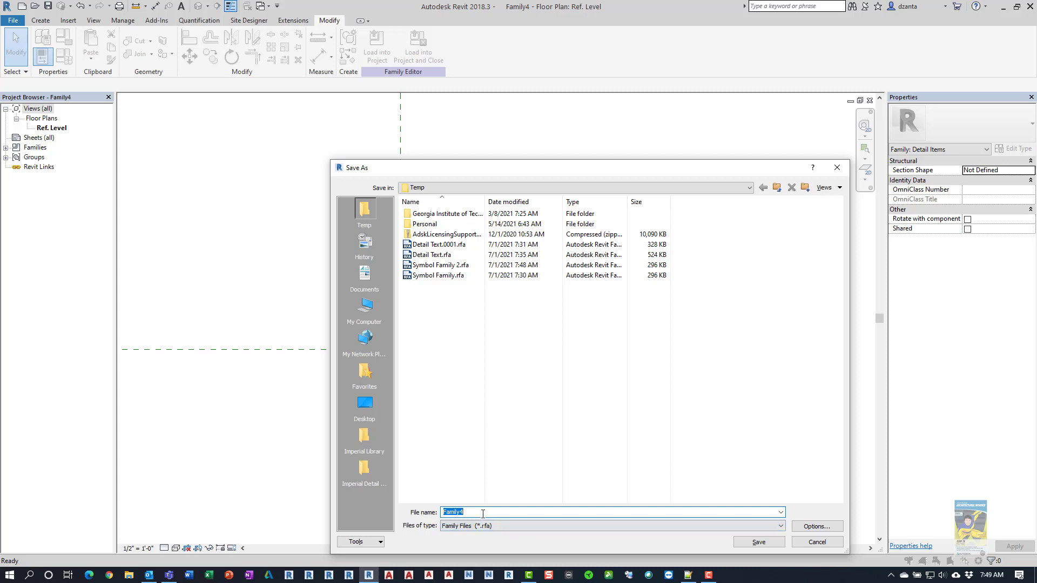
{"action": "type", "text": "Detail Text 2"}
{"action": "key", "text": "Return"}
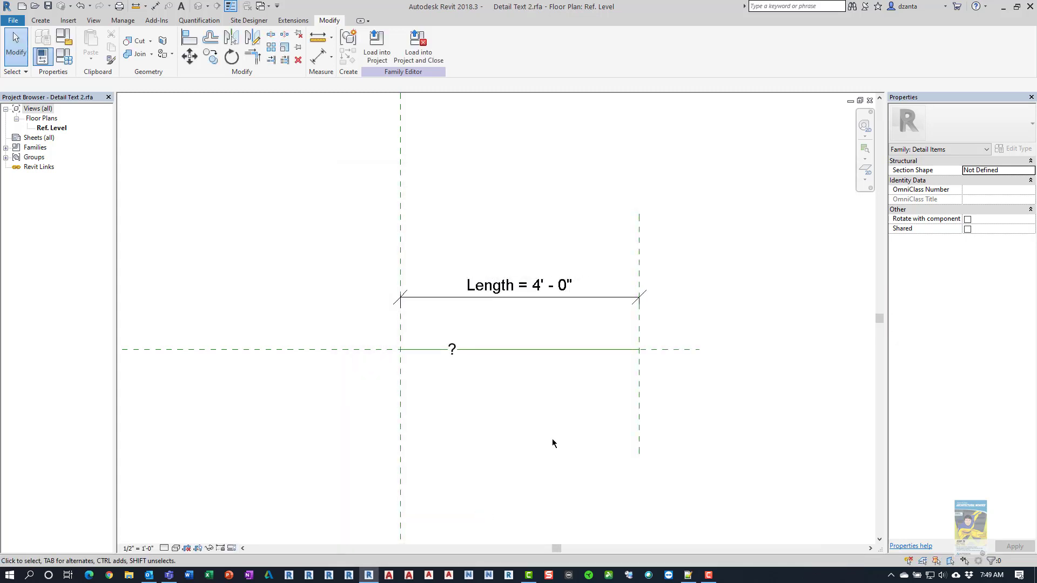
Step: Add Offset and Spacing as instance length family parameters
{"action": "left_click", "coordinate": [64, 58]}
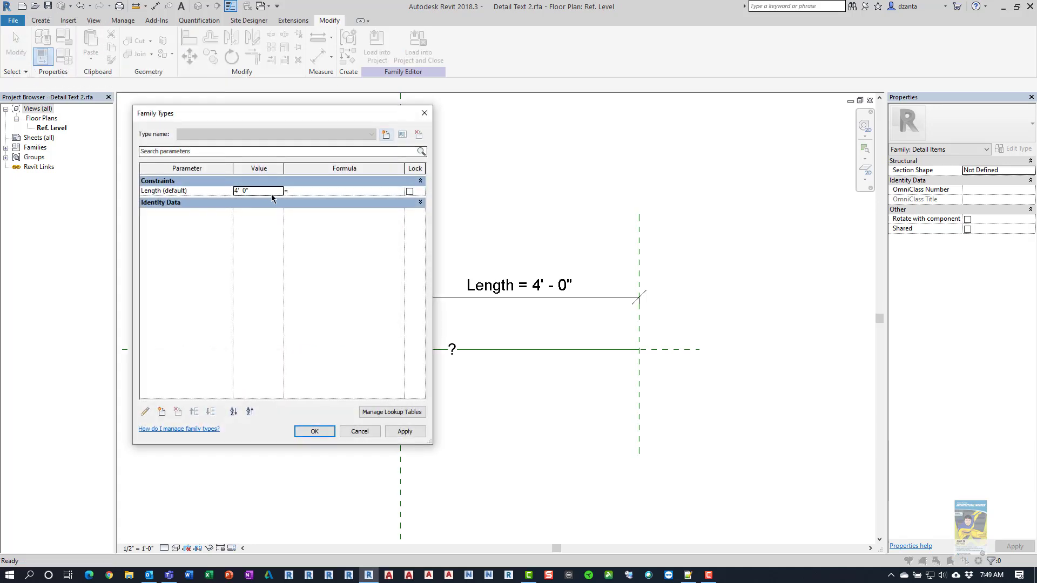
{"action": "left_click", "coordinate": [162, 412]}
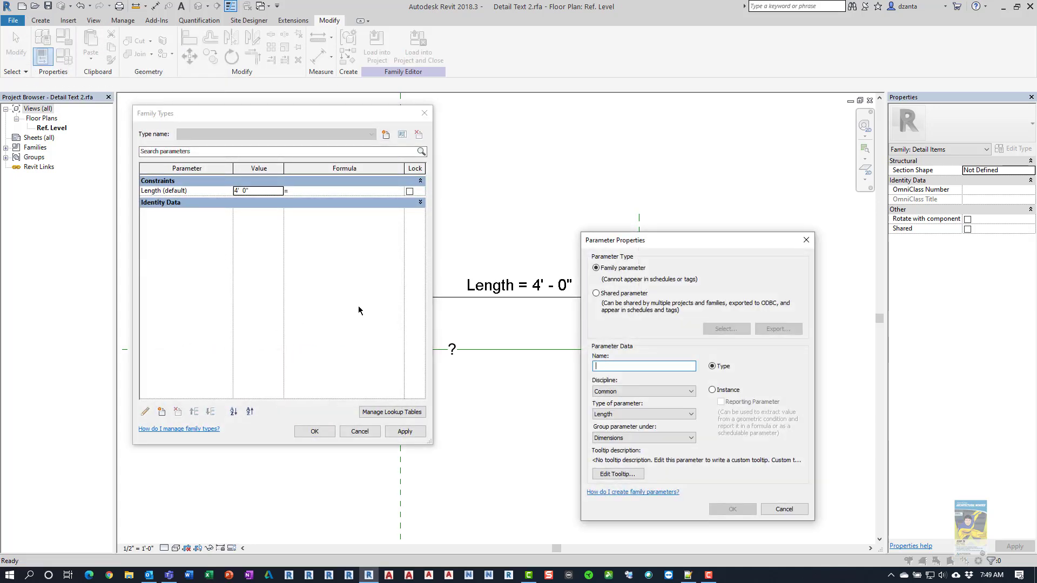
{"action": "left_click_drag", "start_coordinate": [677, 235], "coordinate": [430, 233]}
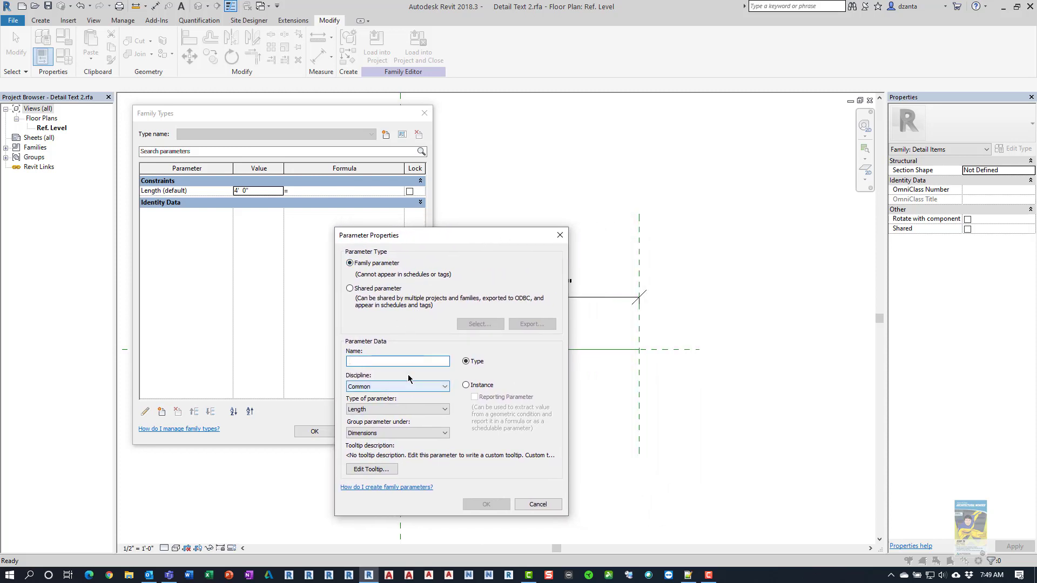
{"action": "type", "text": "Offf"}
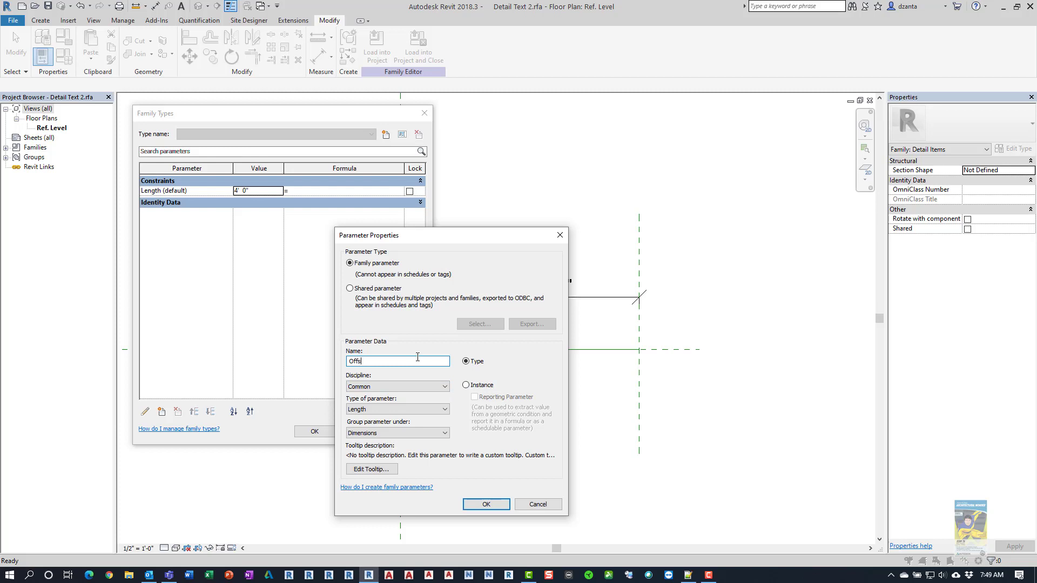
{"action": "type", "text": "et"}
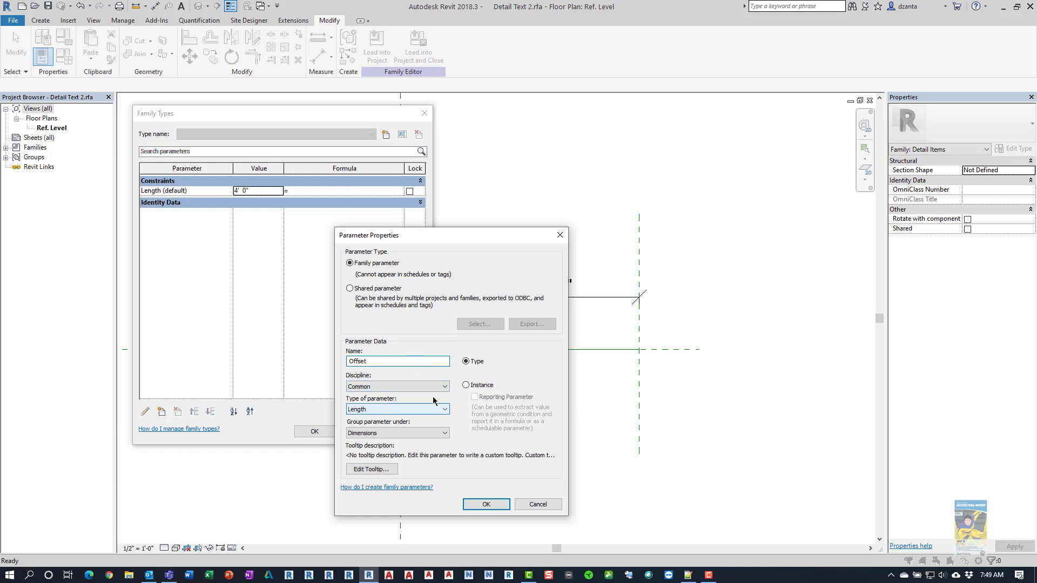
{"action": "left_click", "coordinate": [480, 387]}
{"action": "left_click", "coordinate": [486, 504]}
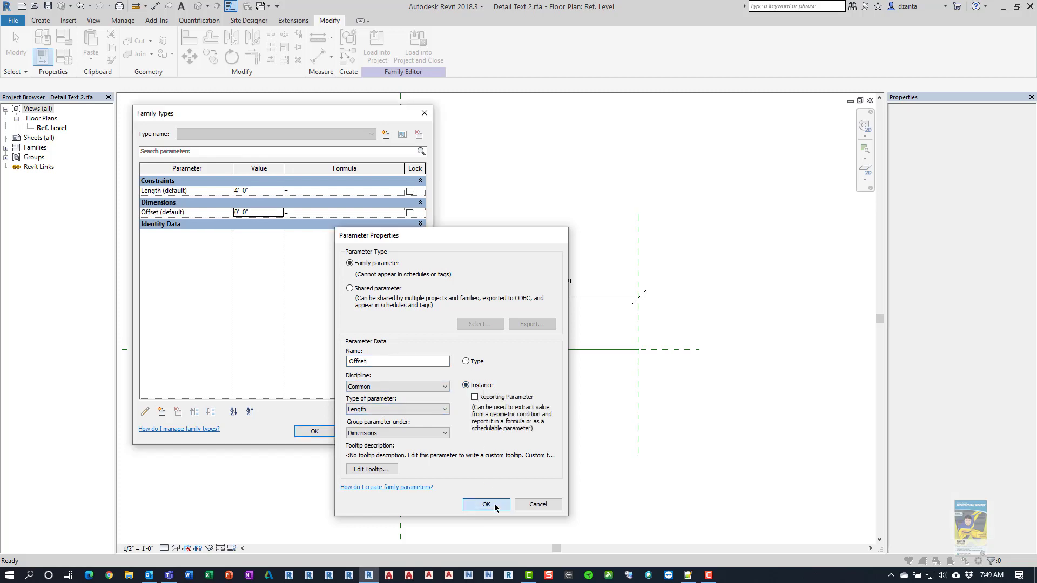
{"action": "left_click", "coordinate": [162, 412]}
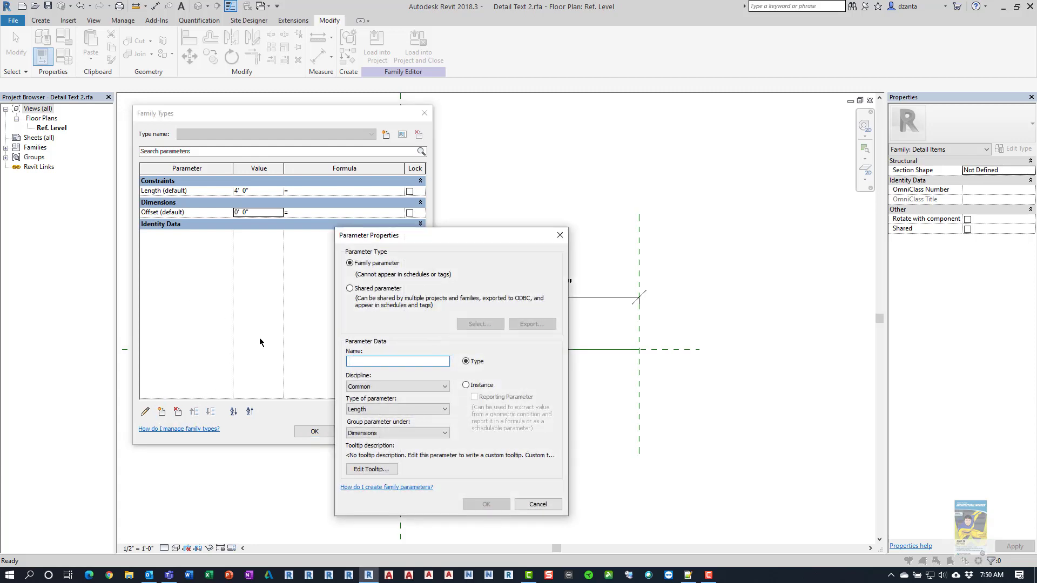
{"action": "type", "text": "Spacing"}
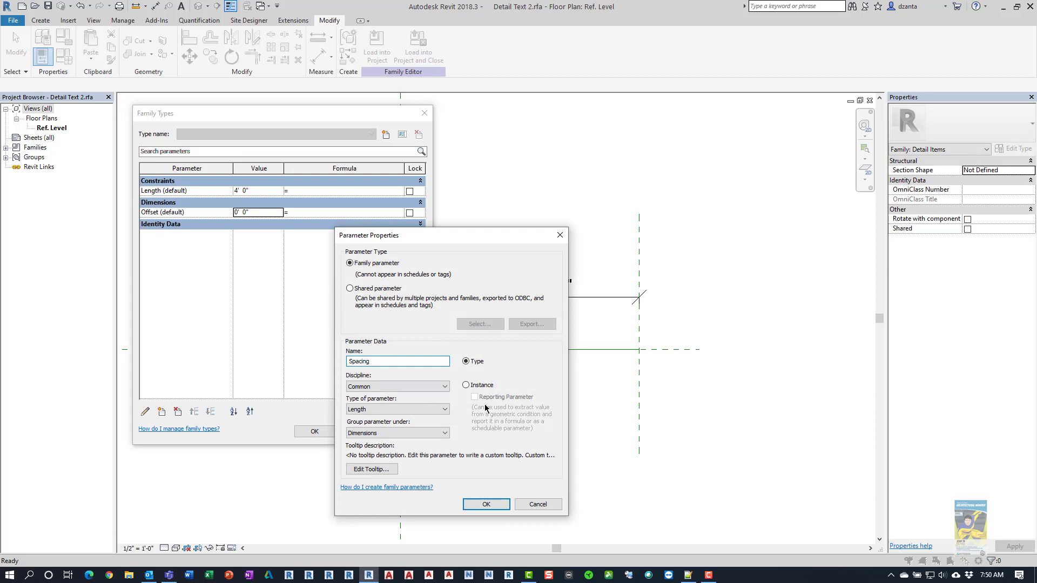
{"action": "left_click", "coordinate": [480, 385]}
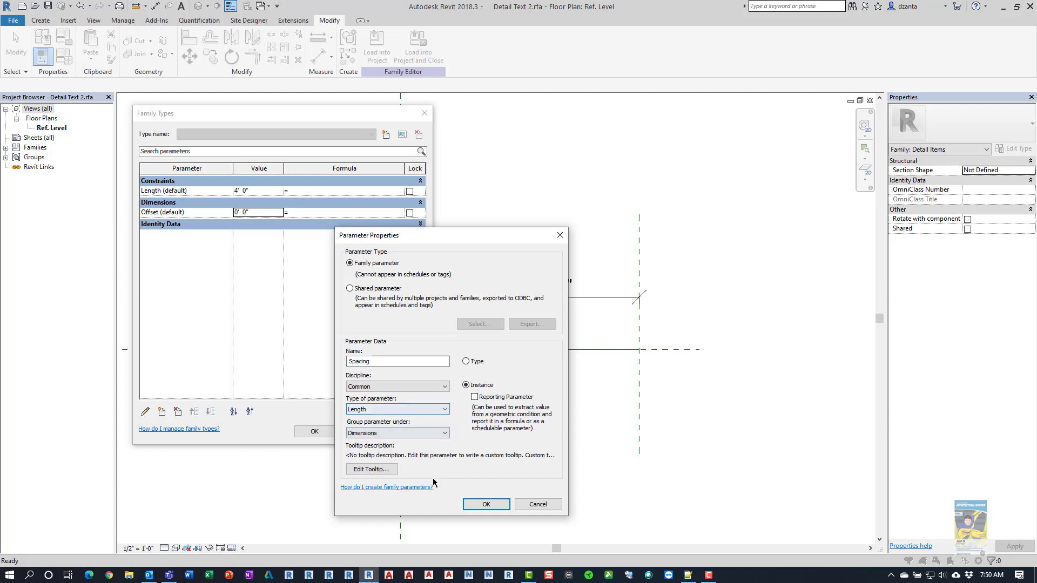
{"action": "left_click", "coordinate": [467, 502]}
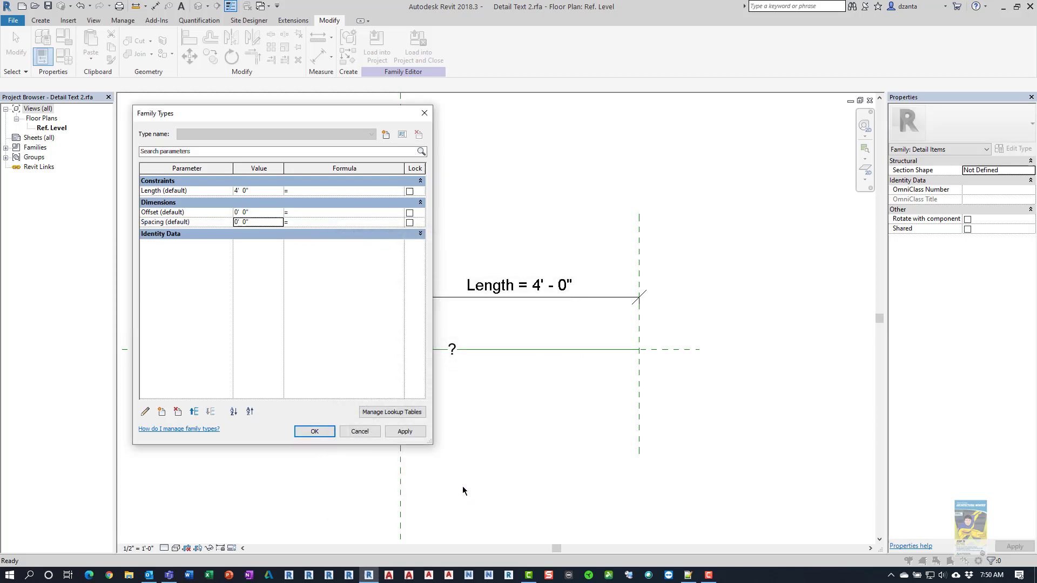
Step: Add a Text-type family parameter named Text and apply the new parameters
{"action": "left_click", "coordinate": [164, 414]}
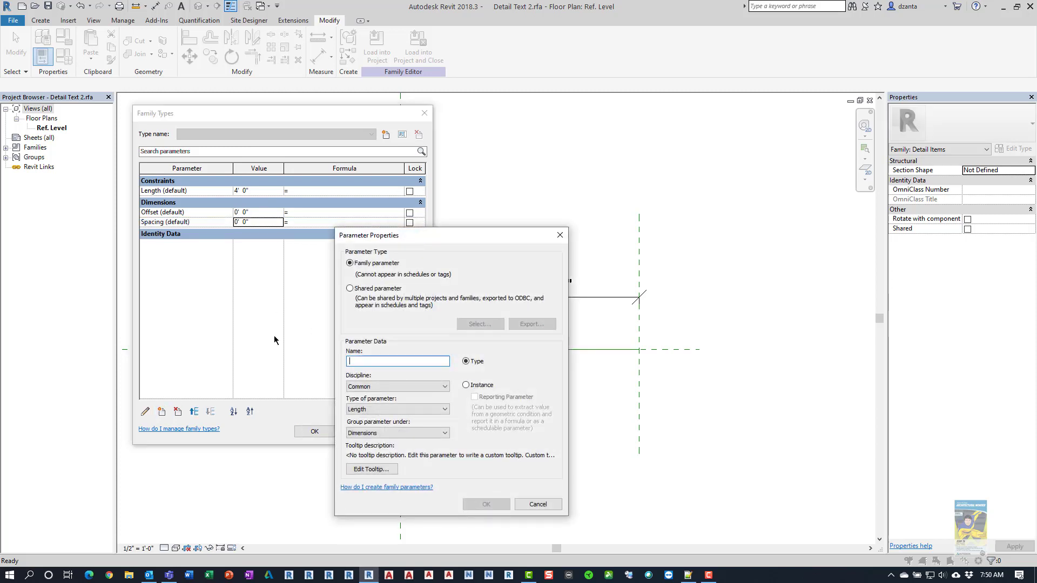
{"action": "type", "text": "Text"}
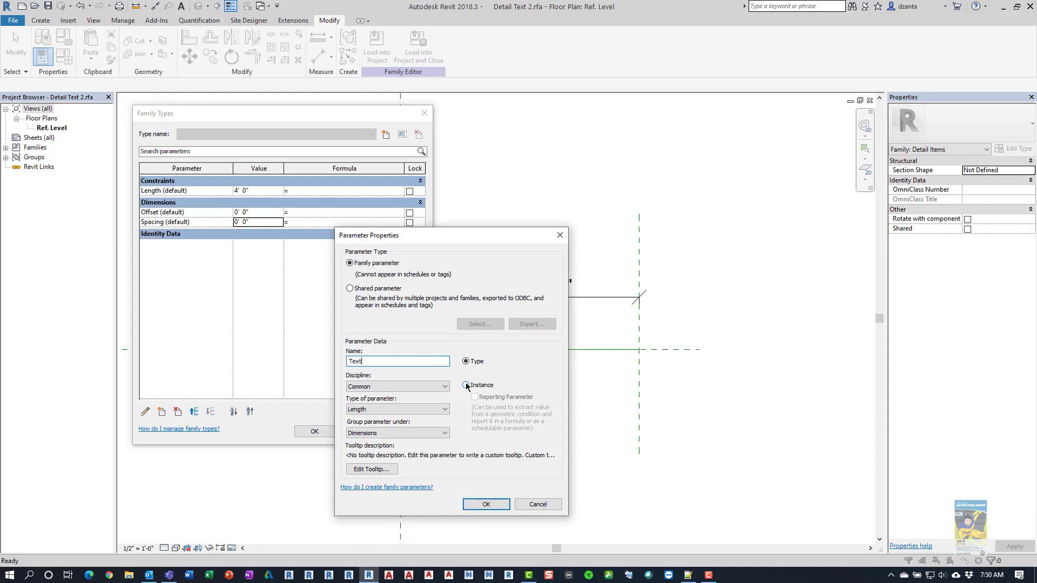
{"action": "left_click", "coordinate": [385, 412]}
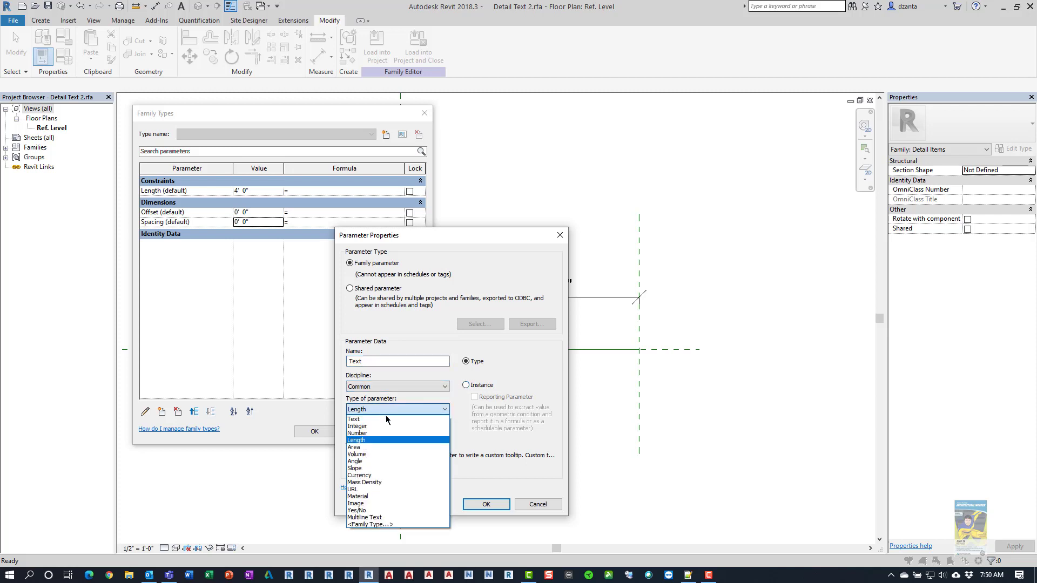
{"action": "left_click", "coordinate": [390, 420]}
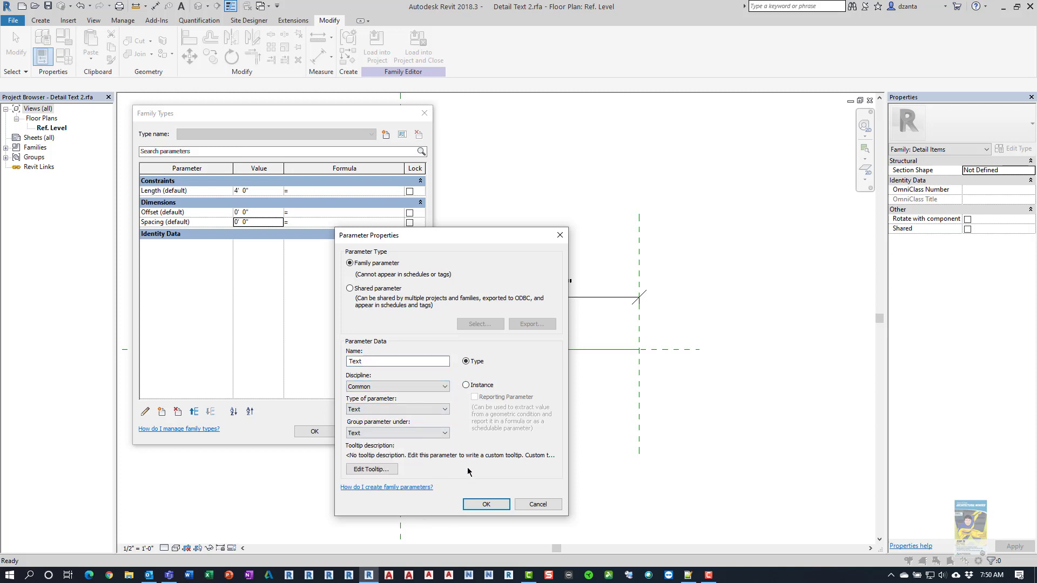
{"action": "left_click", "coordinate": [488, 505]}
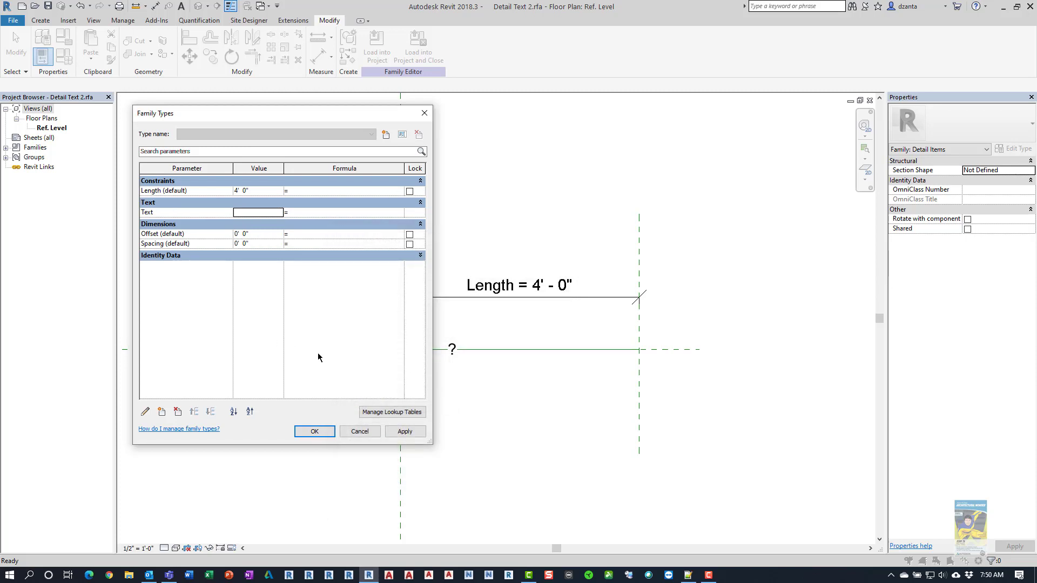
{"action": "left_click", "coordinate": [314, 431]}
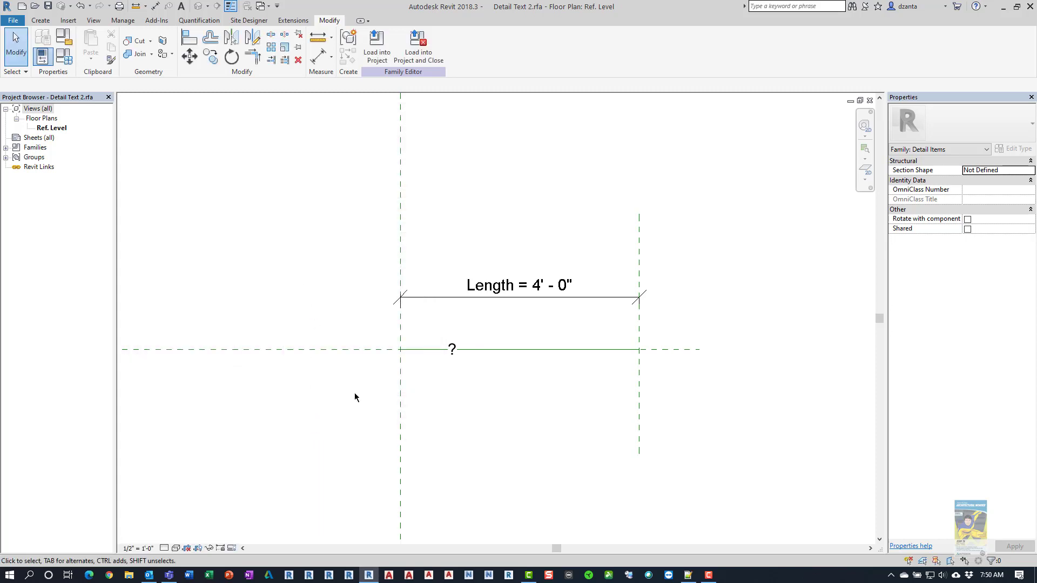
Step: Associate the "?" label's Symbol type property with the Text family parameter
{"action": "left_click", "coordinate": [452, 349]}
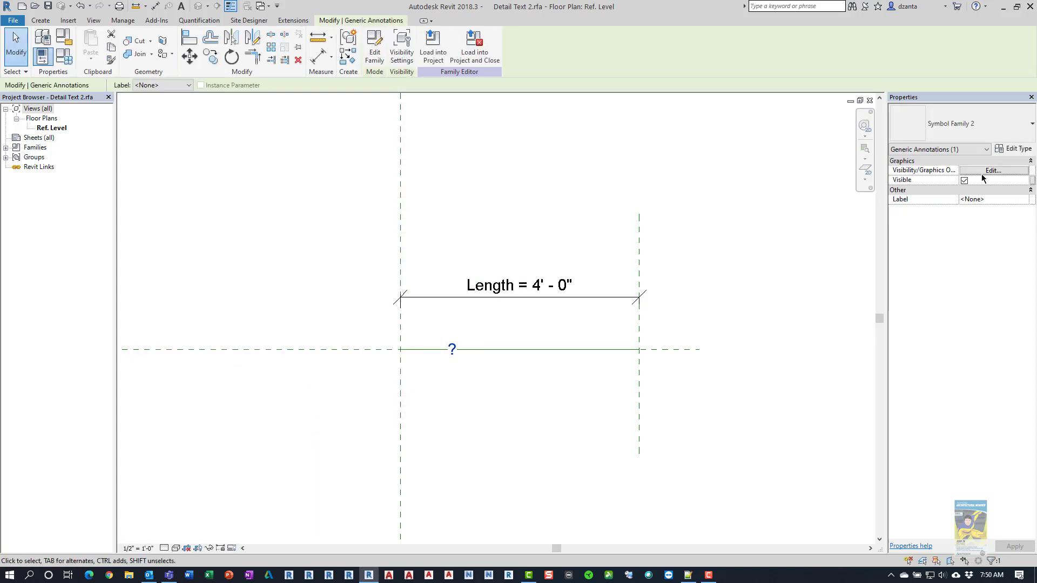
{"action": "left_click", "coordinate": [1016, 148]}
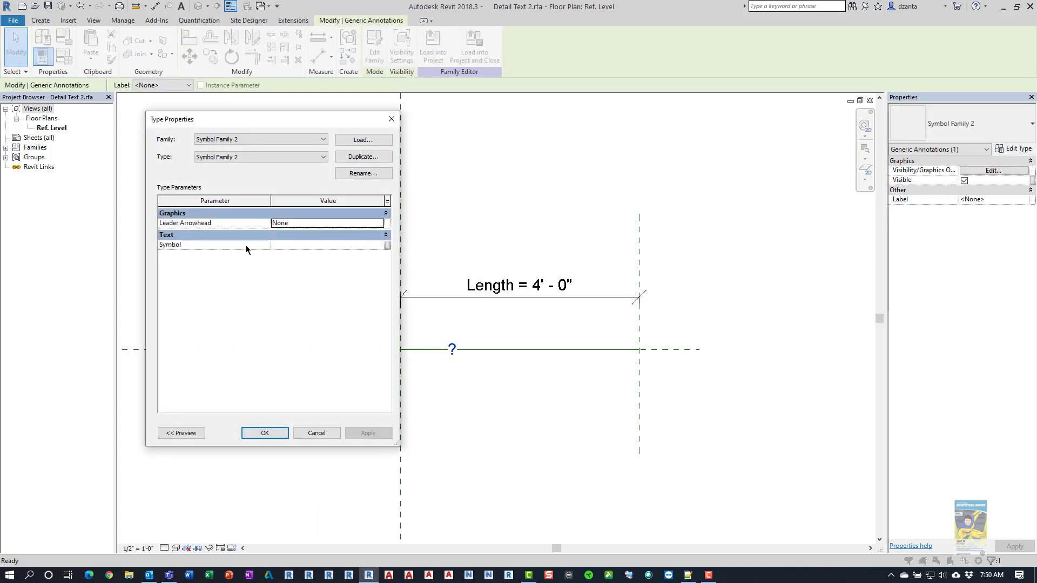
{"action": "left_click", "coordinate": [389, 248]}
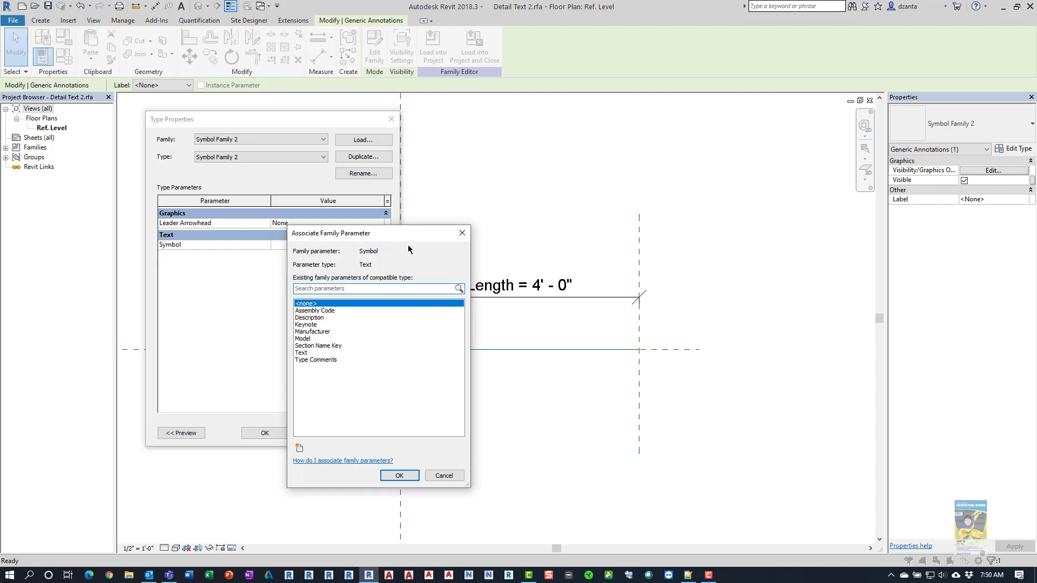
{"action": "left_click", "coordinate": [308, 354]}
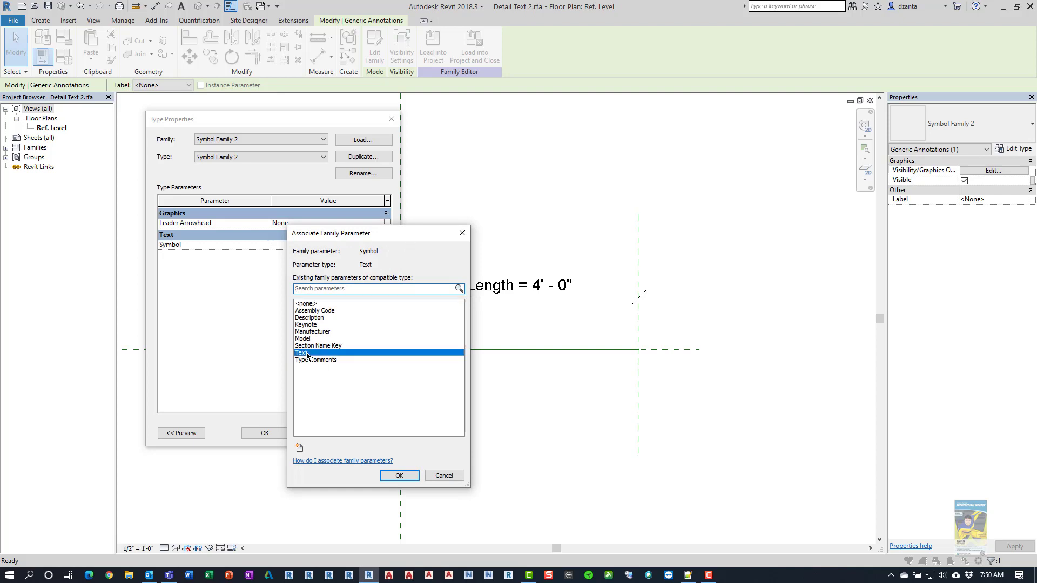
{"action": "left_click", "coordinate": [399, 475]}
{"action": "left_click", "coordinate": [269, 432]}
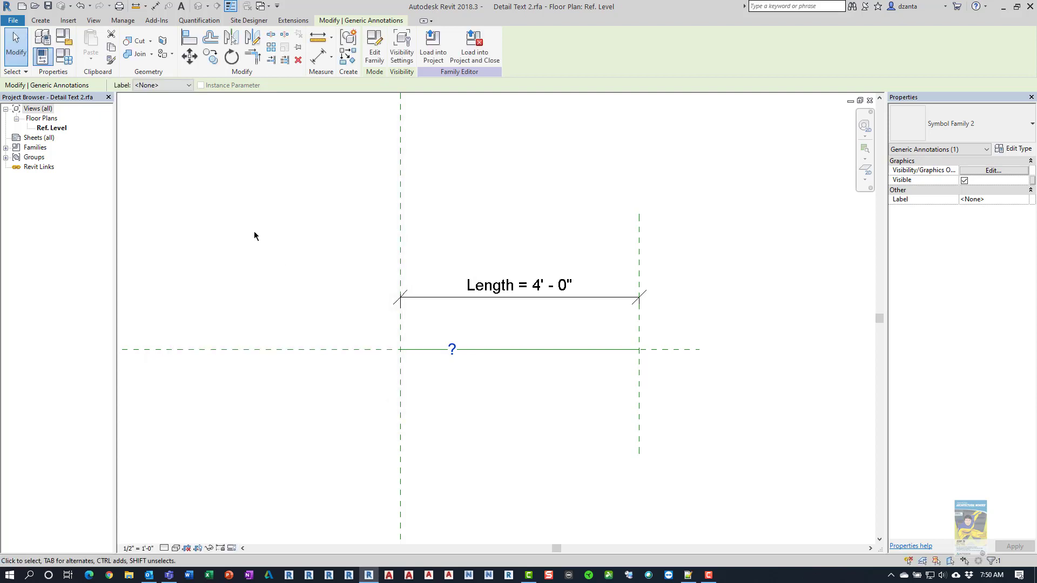
{"action": "left_click", "coordinate": [254, 236]}
Step: Set the family values Text = Gas, Offset = 1' 0", Spacing = 2' 0"
{"action": "left_click", "coordinate": [63, 56]}
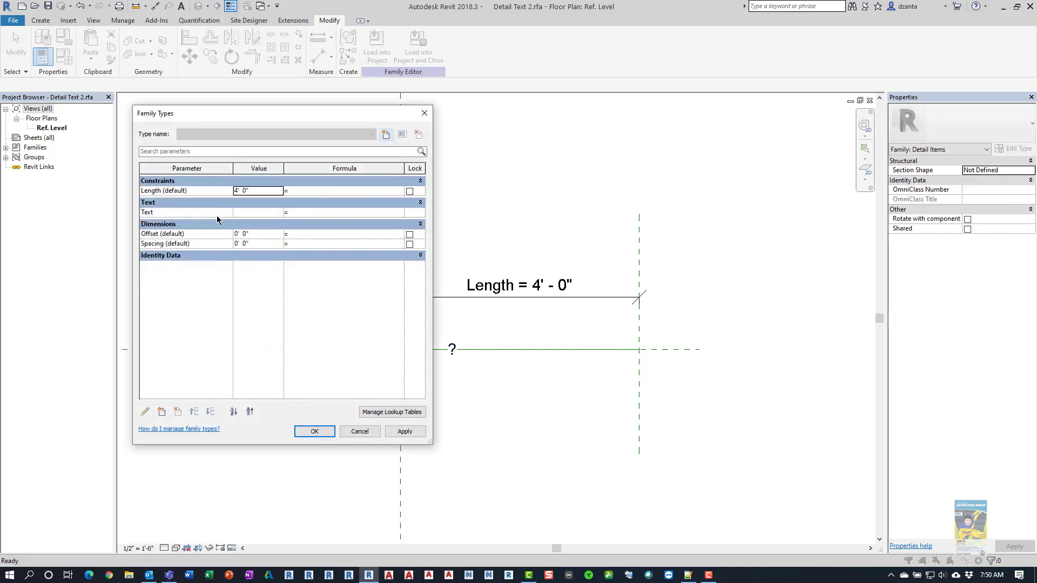
{"action": "left_click", "coordinate": [245, 215]}
{"action": "type", "text": "Gas"}
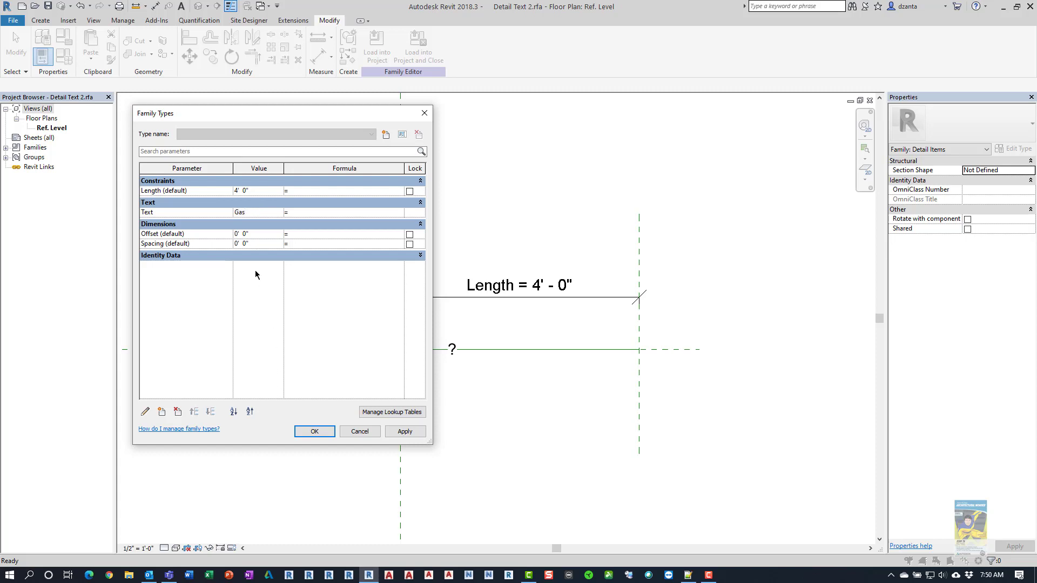
{"action": "left_click", "coordinate": [275, 233]}
{"action": "type", "text": "1"}
{"action": "key", "text": "Tab"}
{"action": "type", "text": "2"}
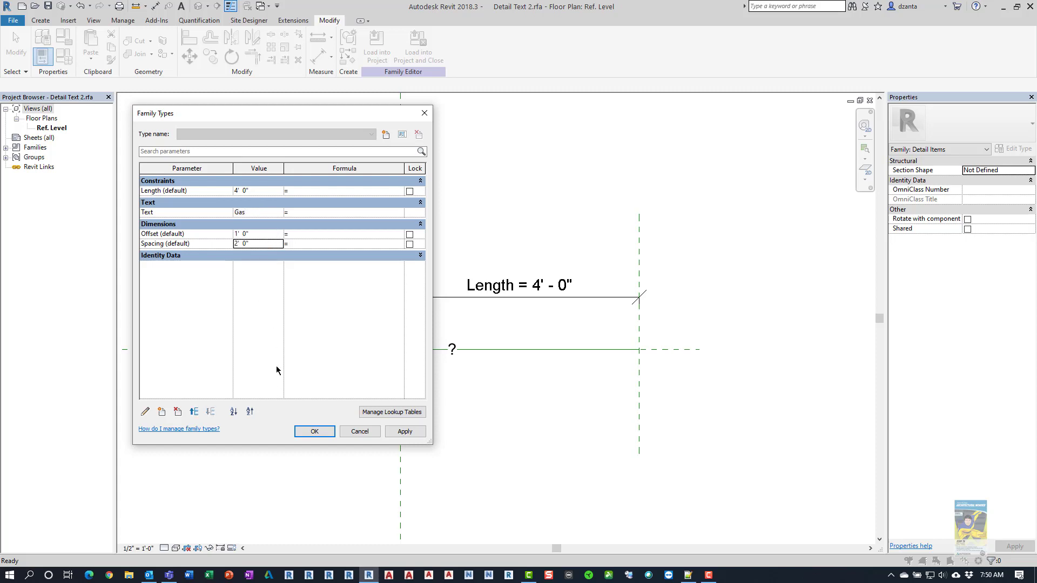
{"action": "left_click", "coordinate": [322, 432]}
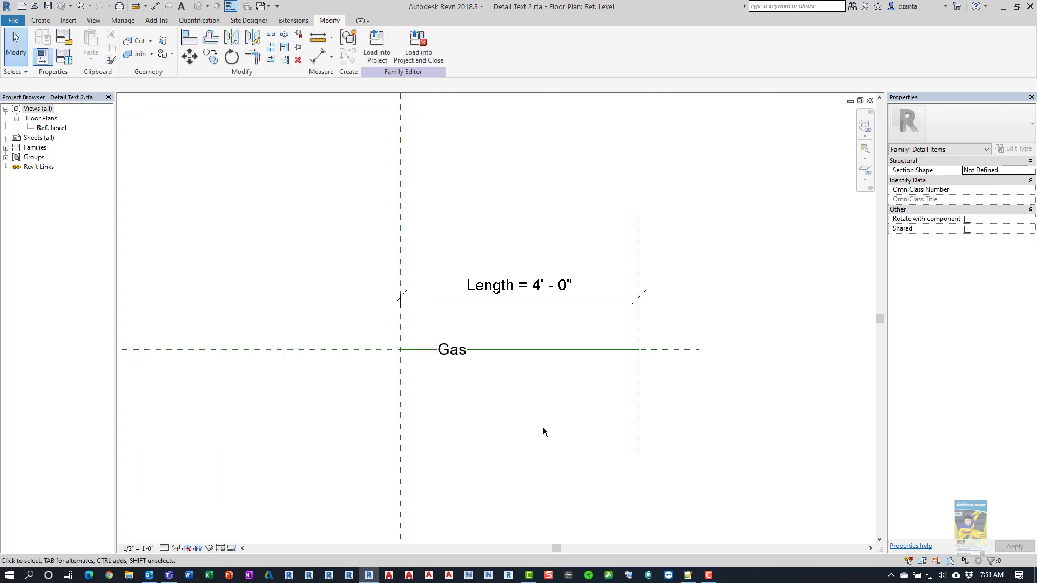
Step: Array the Gas annotation into two copies along the line
{"action": "left_click", "coordinate": [453, 357]}
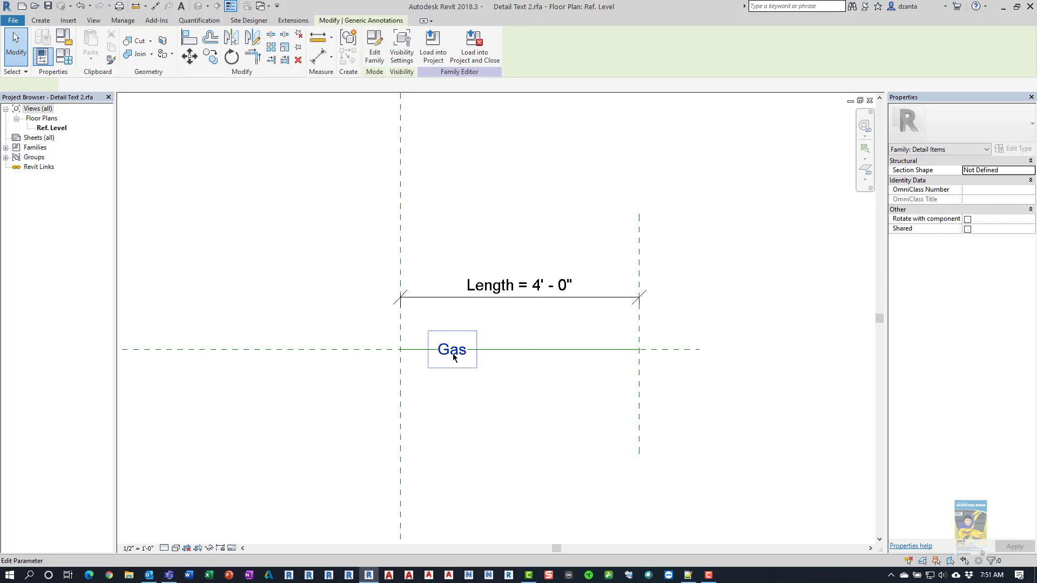
{"action": "left_click", "coordinate": [270, 49]}
{"action": "left_click", "coordinate": [463, 398]}
{"action": "left_click", "coordinate": [526, 400]}
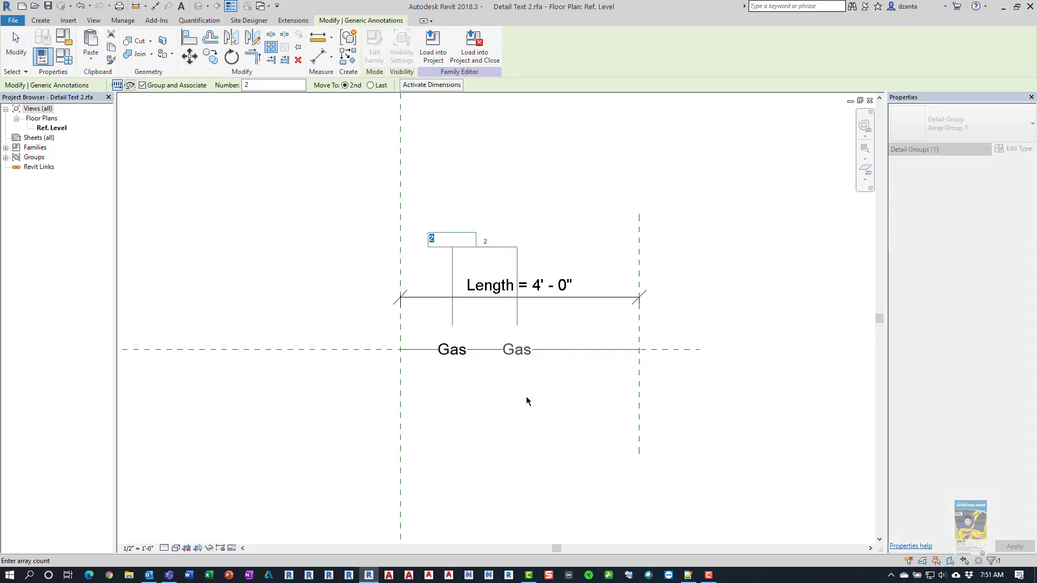
{"action": "key", "text": "Return"}
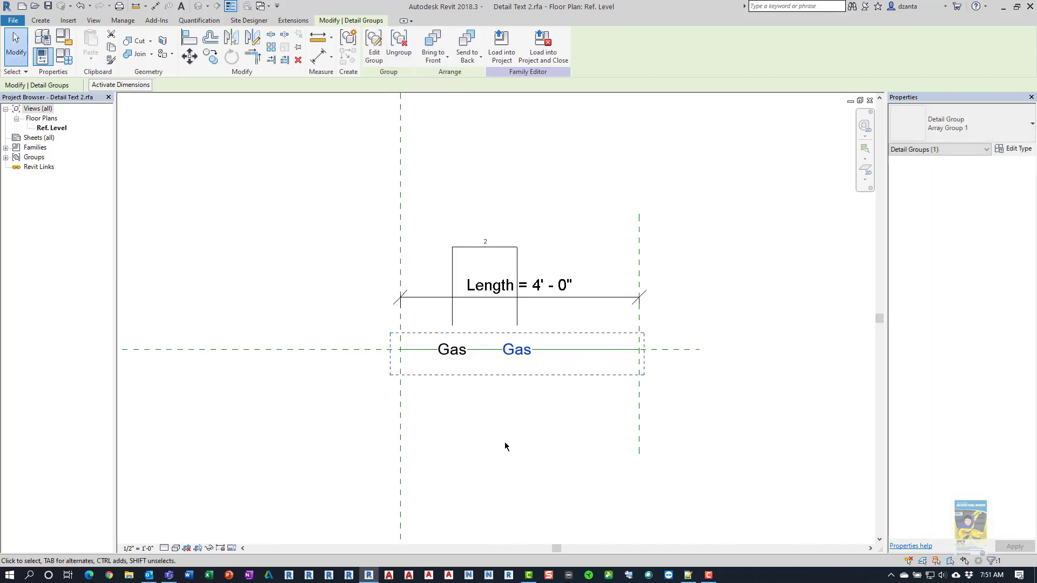
{"action": "left_click", "coordinate": [505, 442]}
Step: Dimension from each end plane to the nearest Gas label (0' - 10 3/4" and 2' - 0 1/4")
{"action": "key", "text": "d"}
{"action": "key", "text": "i"}
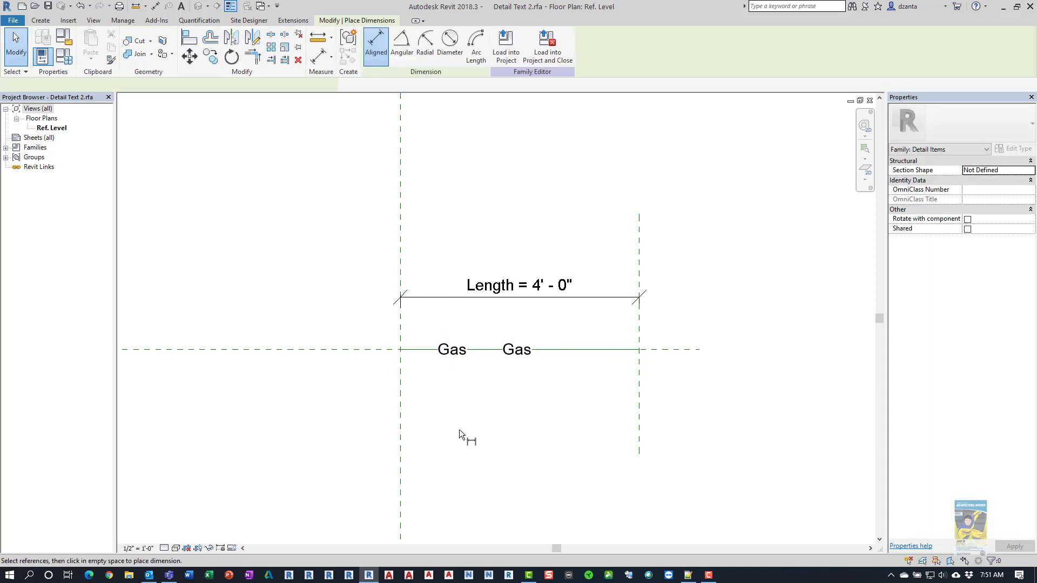
{"action": "left_click", "coordinate": [400, 420]}
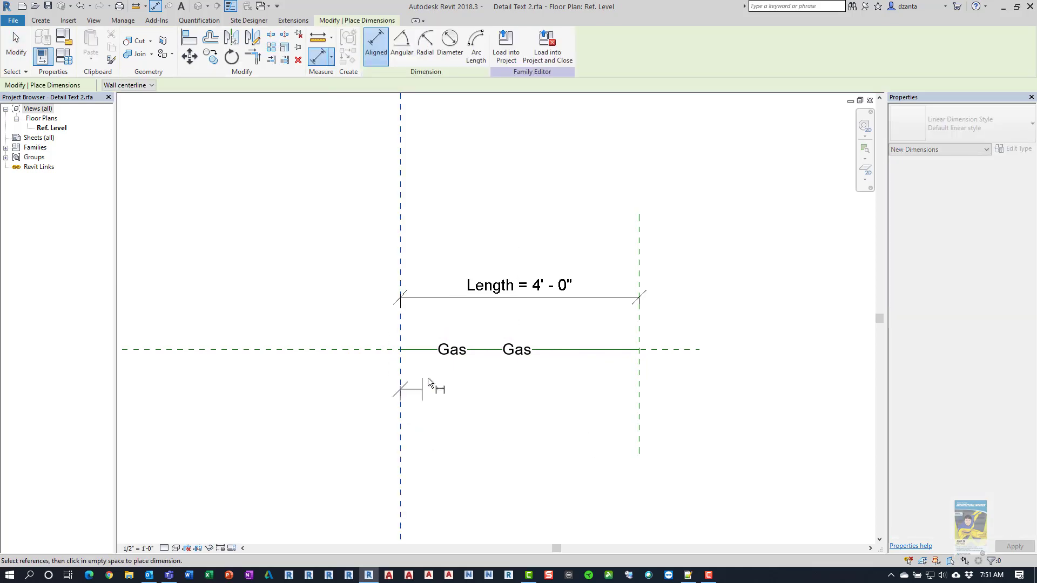
{"action": "left_click", "coordinate": [461, 377]}
{"action": "left_click", "coordinate": [468, 401]}
{"action": "left_click", "coordinate": [521, 360]}
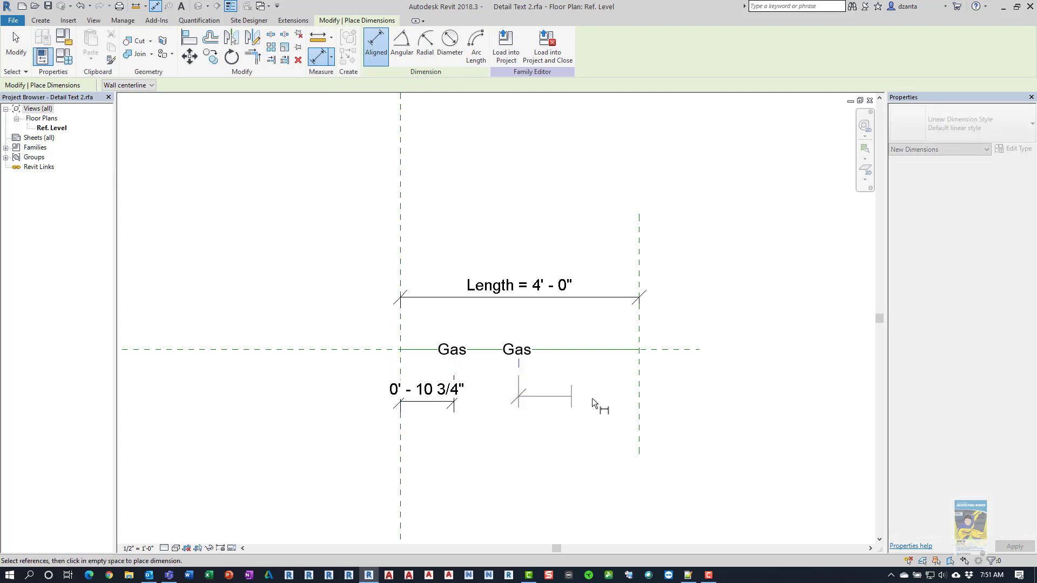
{"action": "left_click", "coordinate": [639, 397]}
{"action": "left_click", "coordinate": [593, 405]}
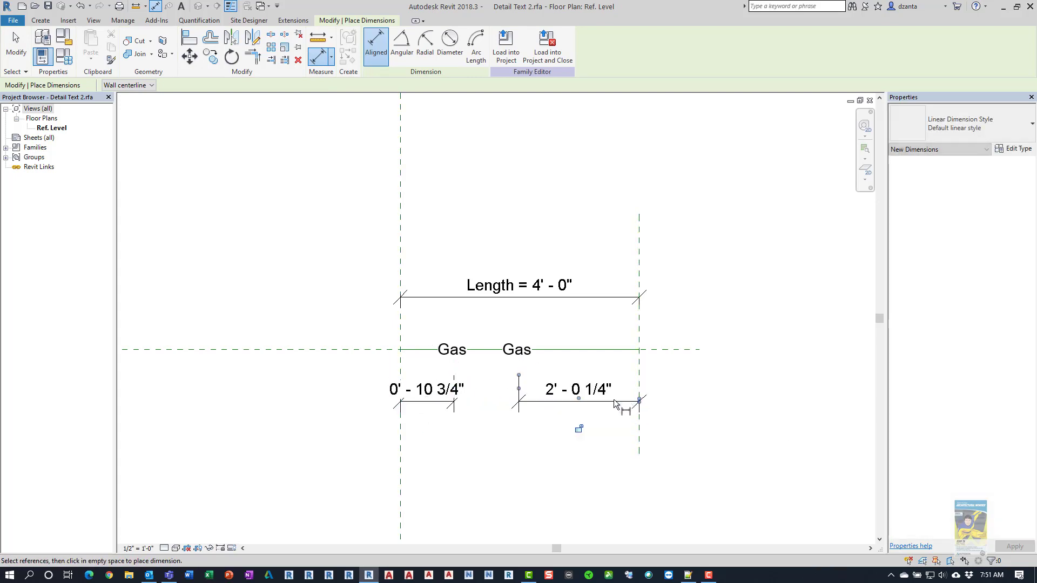
{"action": "key", "text": "Escape"}
{"action": "key", "text": "Escape"}
Step: Label both end dimensions with the Offset parameter so they read 1' - 0"
{"action": "left_click_drag", "start_coordinate": [543, 440], "coordinate": [452, 393]}
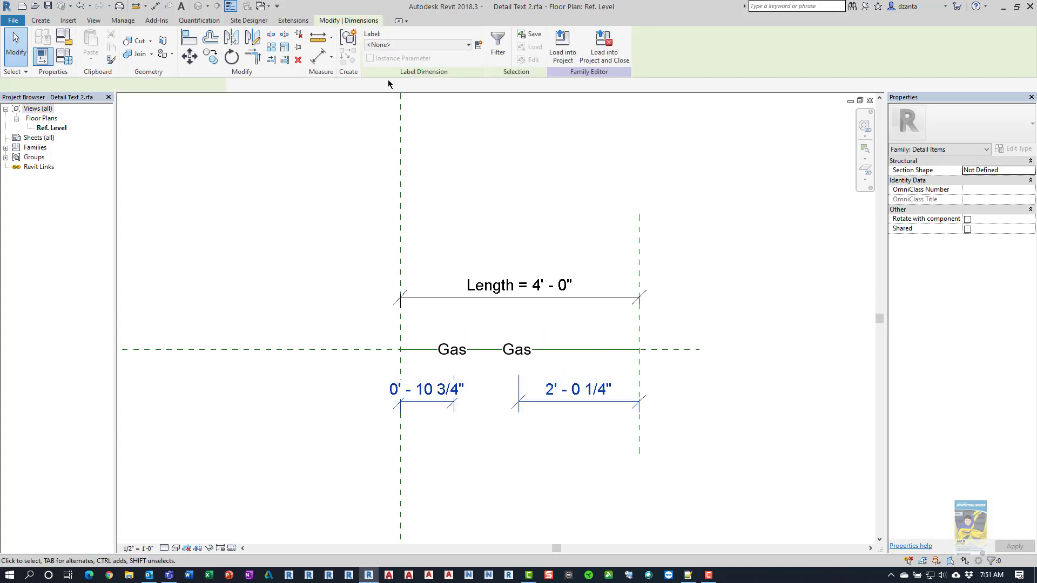
{"action": "left_click", "coordinate": [416, 44]}
{"action": "left_click", "coordinate": [416, 92]}
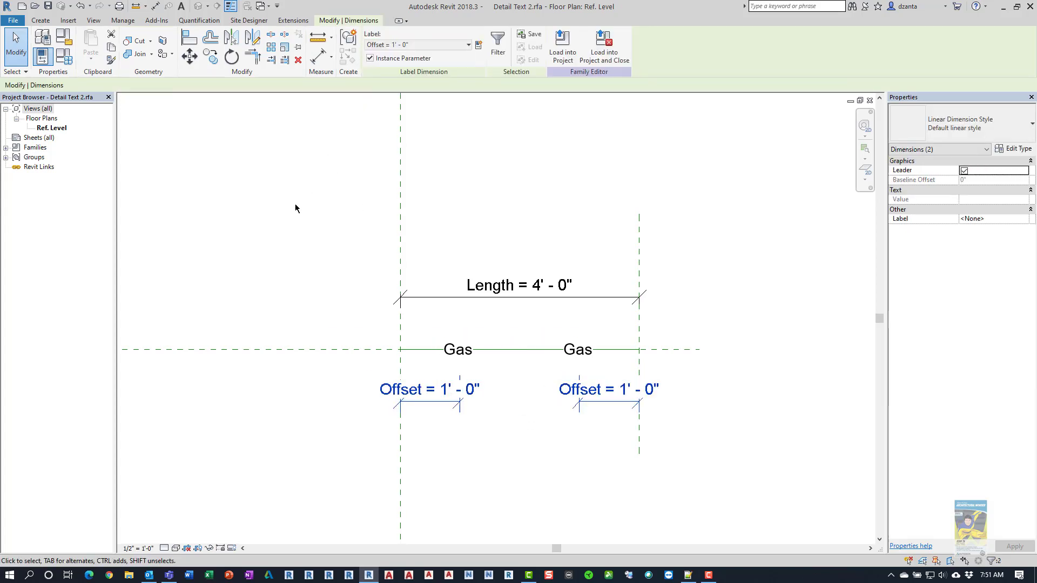
{"action": "left_click", "coordinate": [267, 222]}
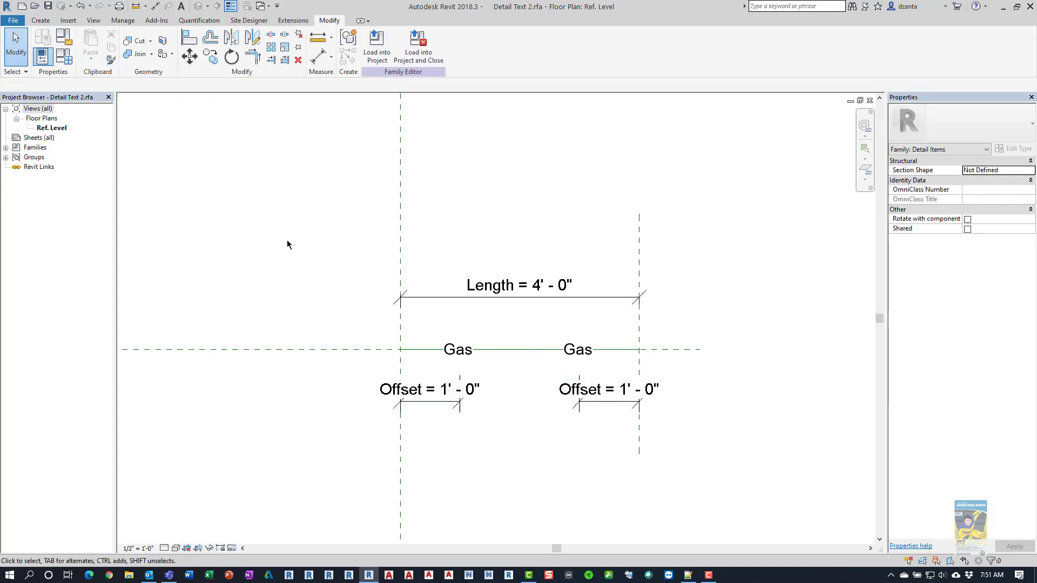
Step: Select the Gas array group to review its array settings
{"action": "left_click", "coordinate": [469, 352]}
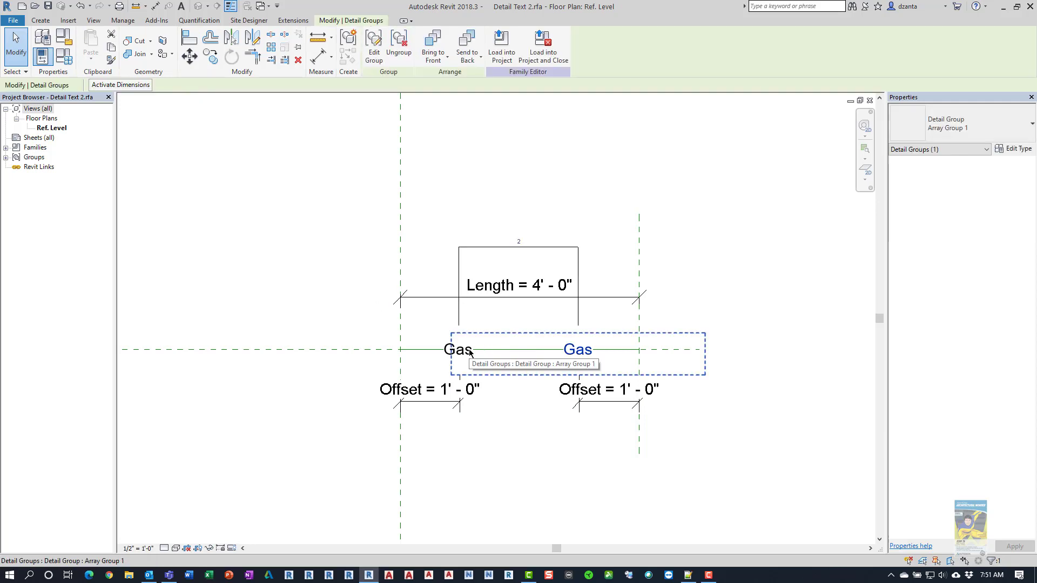
{"action": "left_click", "coordinate": [481, 249]}
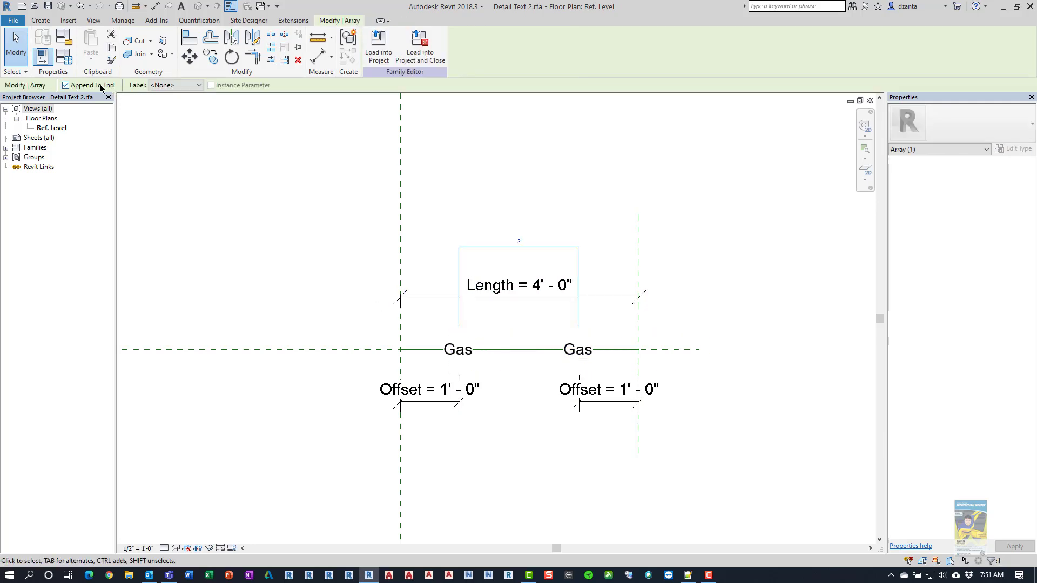
{"action": "left_click", "coordinate": [196, 153]}
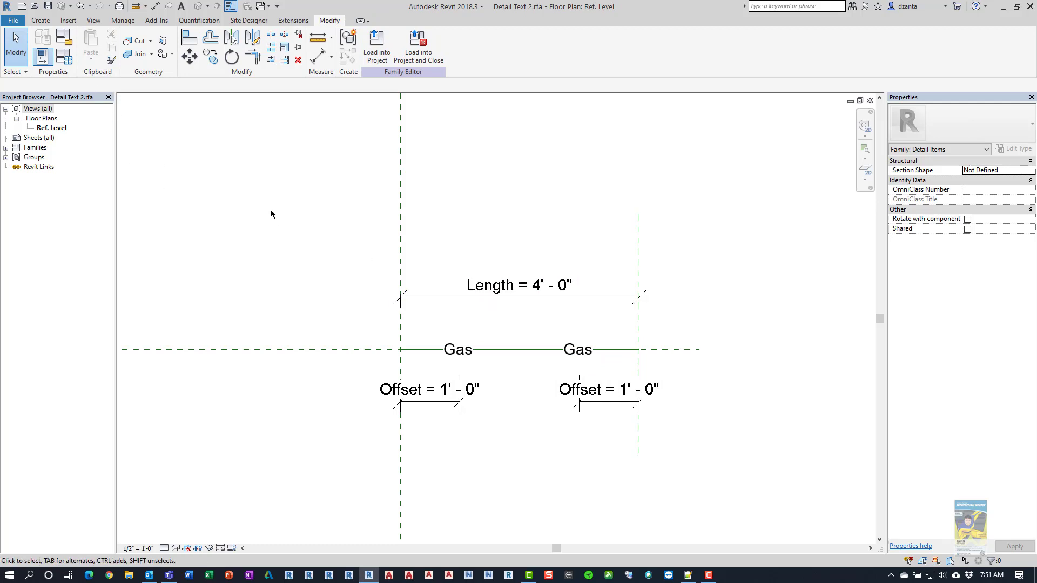
Step: Create an Integer instance family parameter named ArrayItems
{"action": "left_click", "coordinate": [65, 59]}
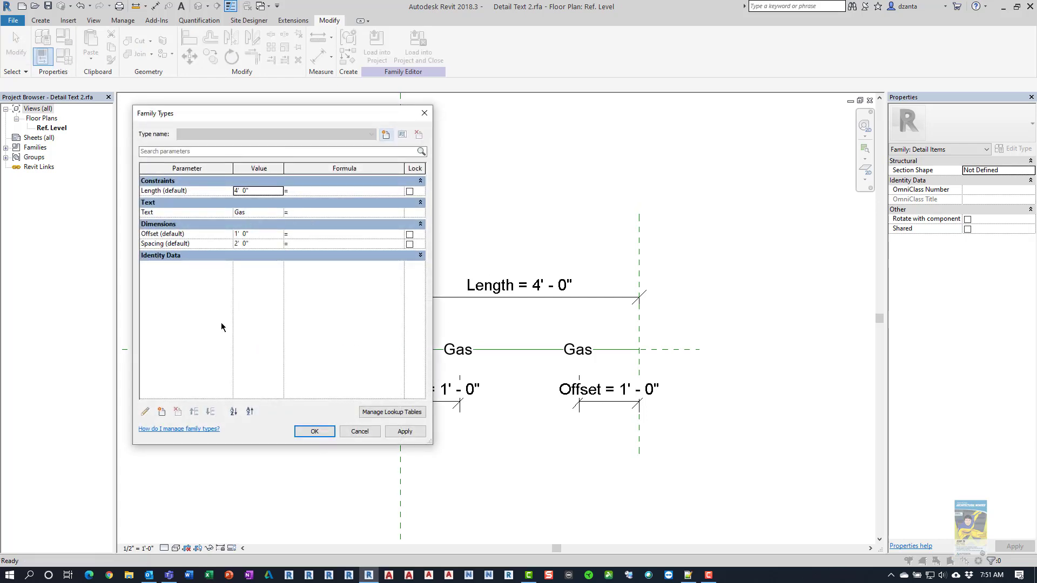
{"action": "left_click", "coordinate": [163, 412]}
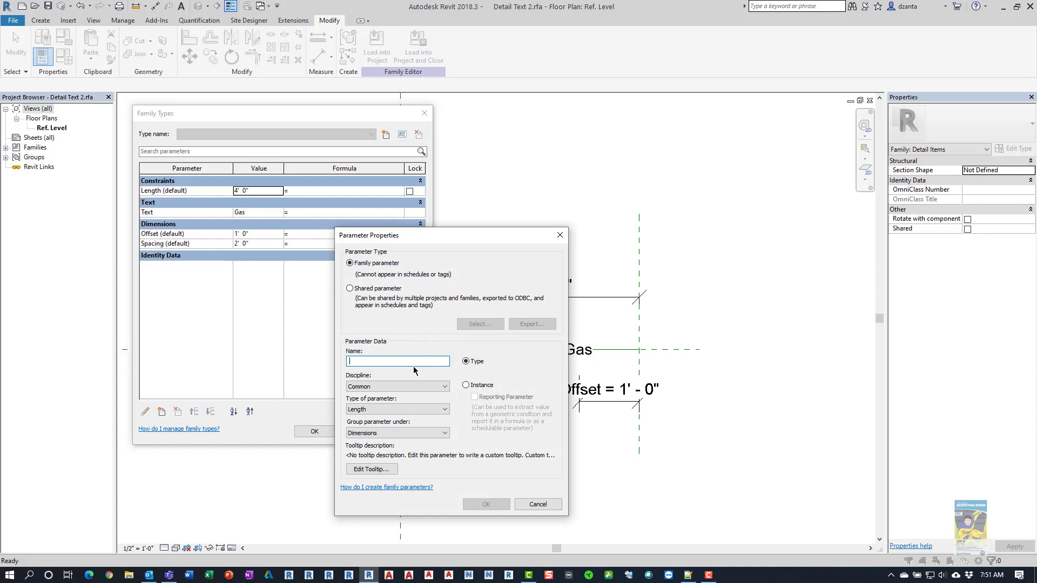
{"action": "type", "text": "ArrayItems"}
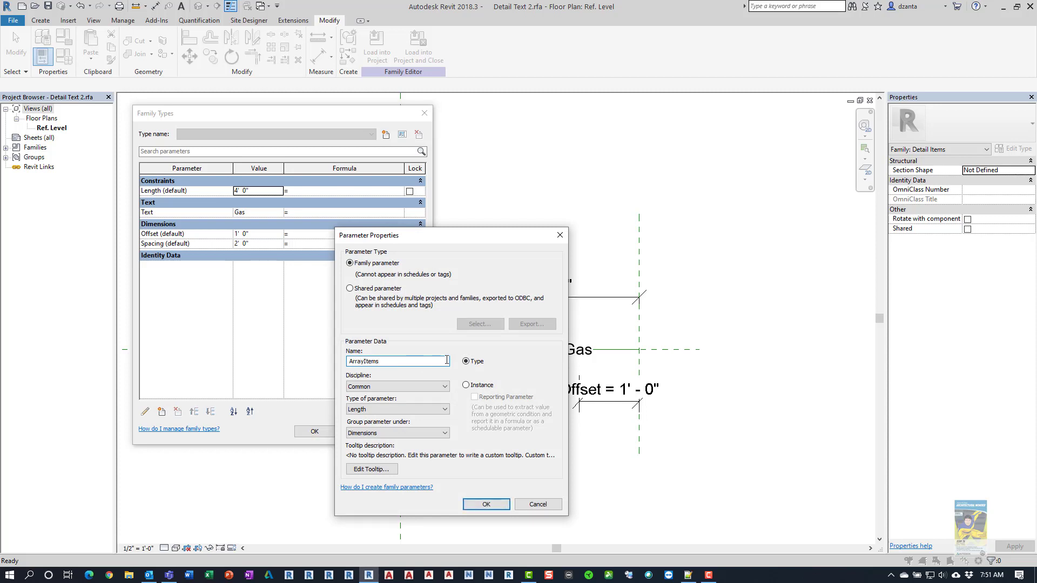
{"action": "left_click", "coordinate": [392, 409]}
{"action": "left_click", "coordinate": [382, 427]}
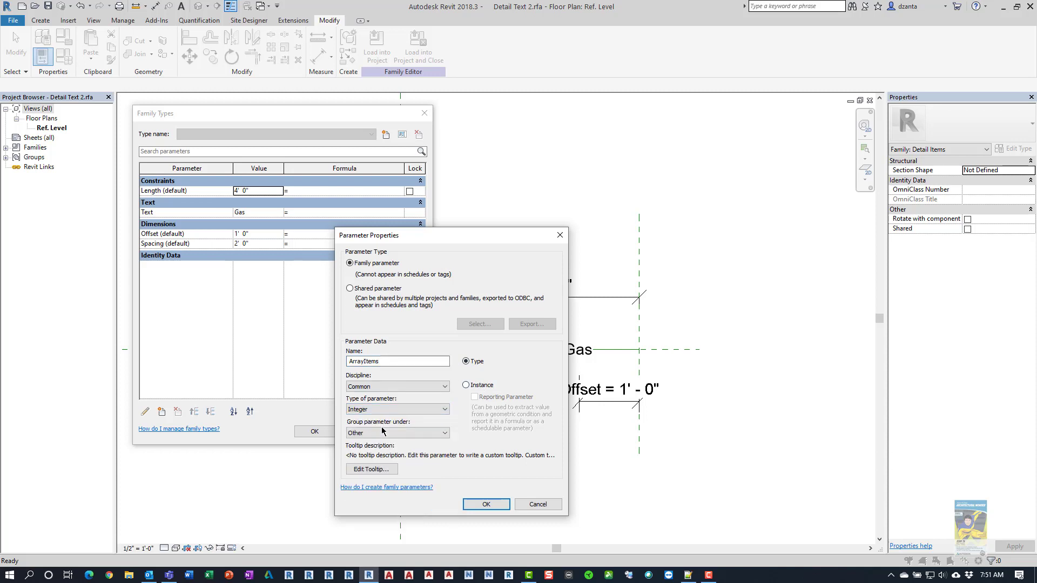
{"action": "left_click", "coordinate": [477, 387]}
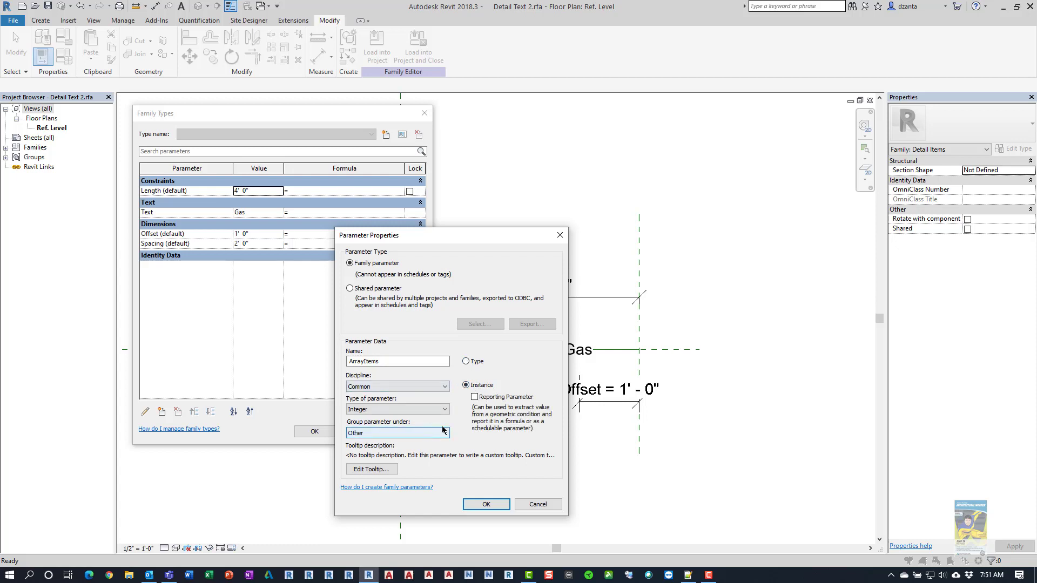
{"action": "left_click", "coordinate": [485, 504]}
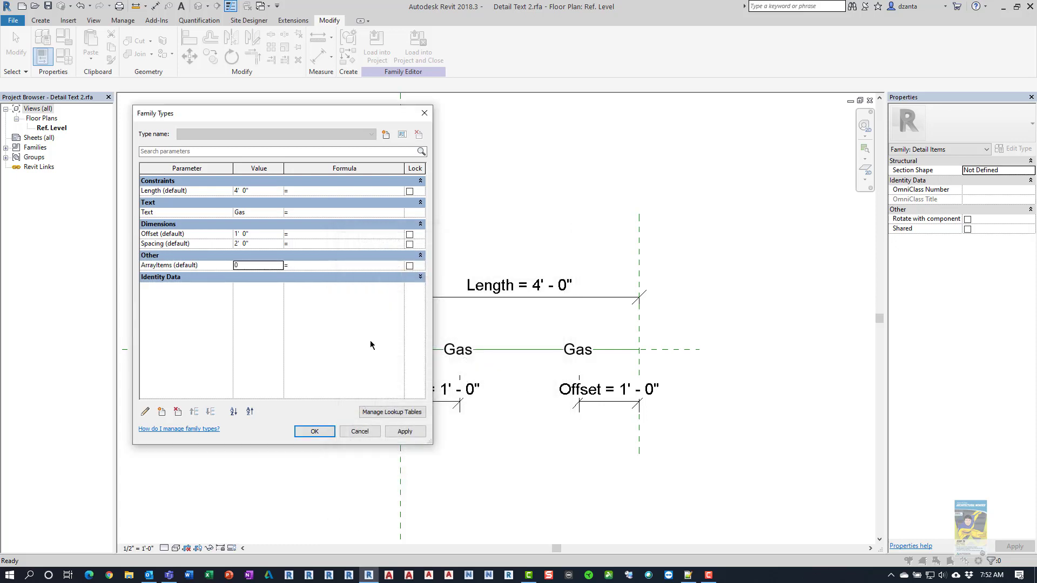
Step: Give ArrayItems the formula (Length - 2 * Offset) / Spacing + 1
{"action": "left_click", "coordinate": [254, 266]}
{"action": "left_click", "coordinate": [314, 266]}
{"action": "type", "text": "gth - 2 * Offset) / Spacing + 1"}
{"action": "left_click", "coordinate": [337, 312]}
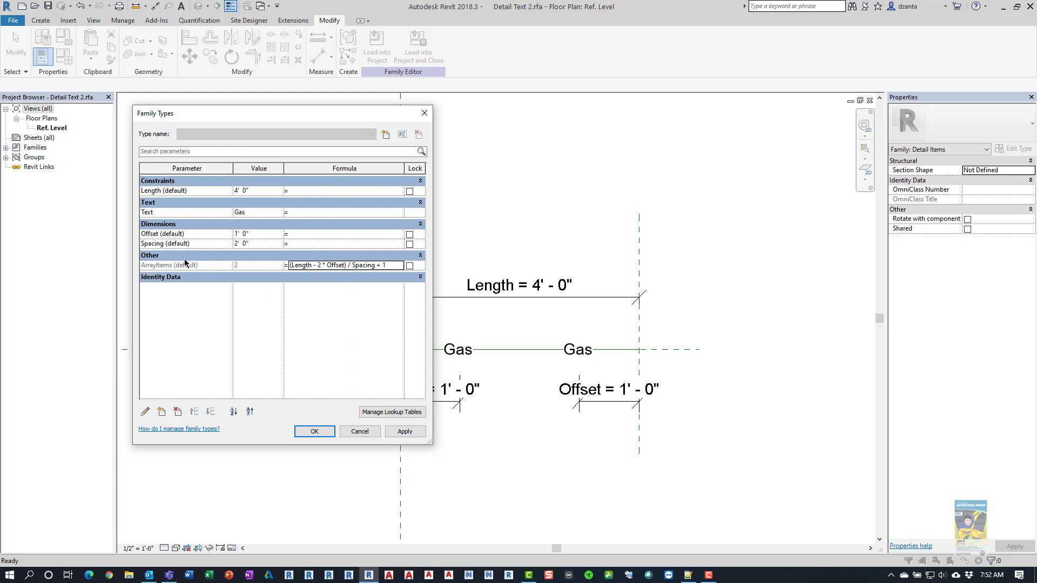
Step: Turn off Append To End on the Gas array and label its count with ArrayItems
{"action": "left_click", "coordinate": [316, 431]}
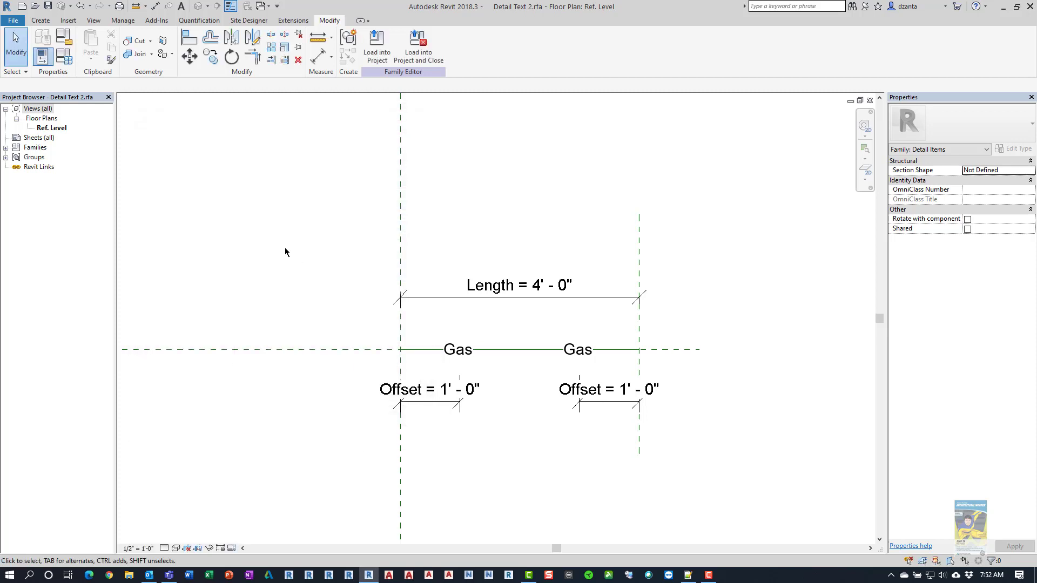
{"action": "left_click", "coordinate": [464, 354]}
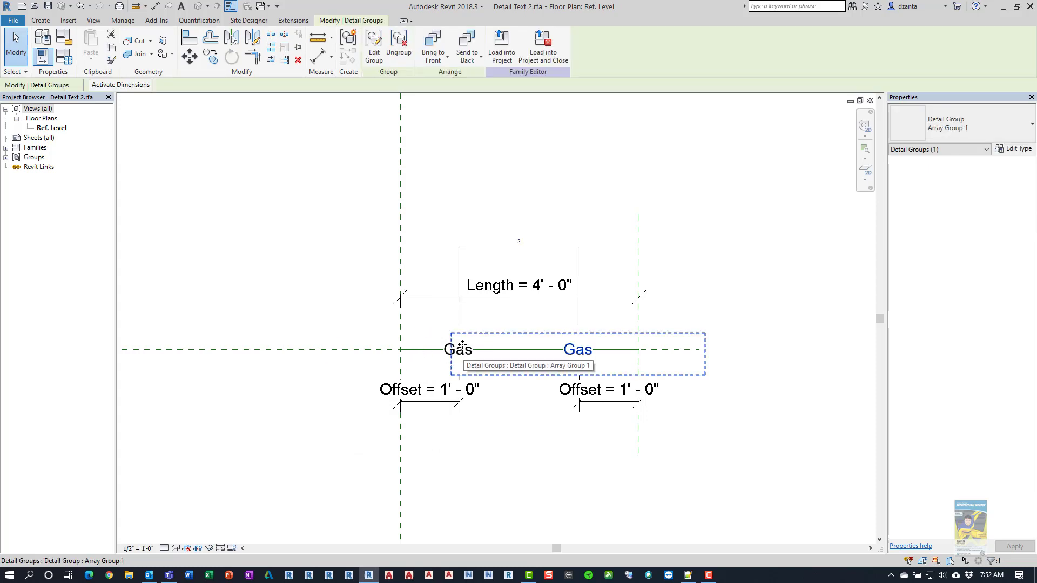
{"action": "left_click", "coordinate": [459, 269]}
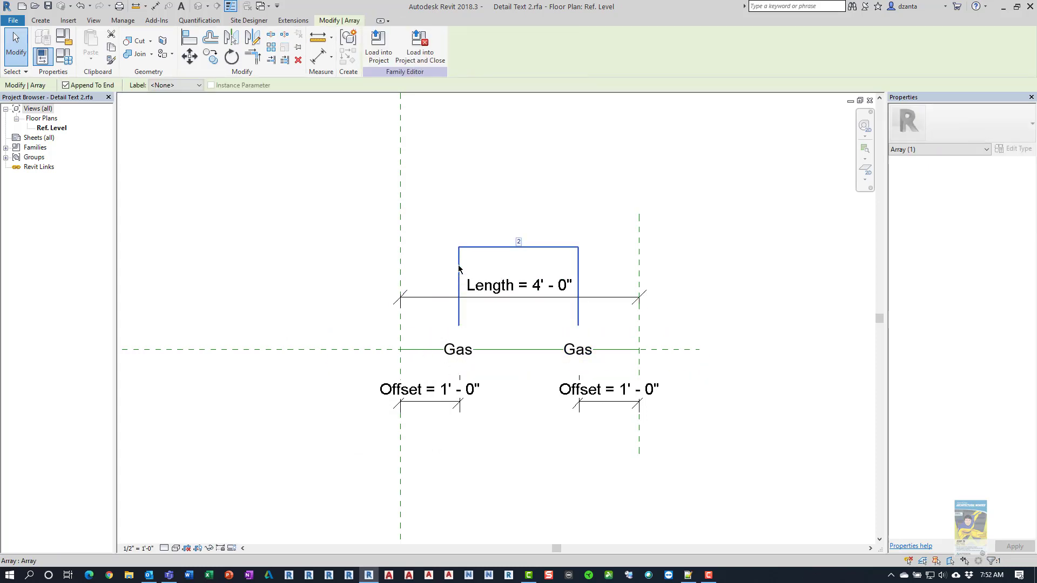
{"action": "left_click", "coordinate": [66, 85]}
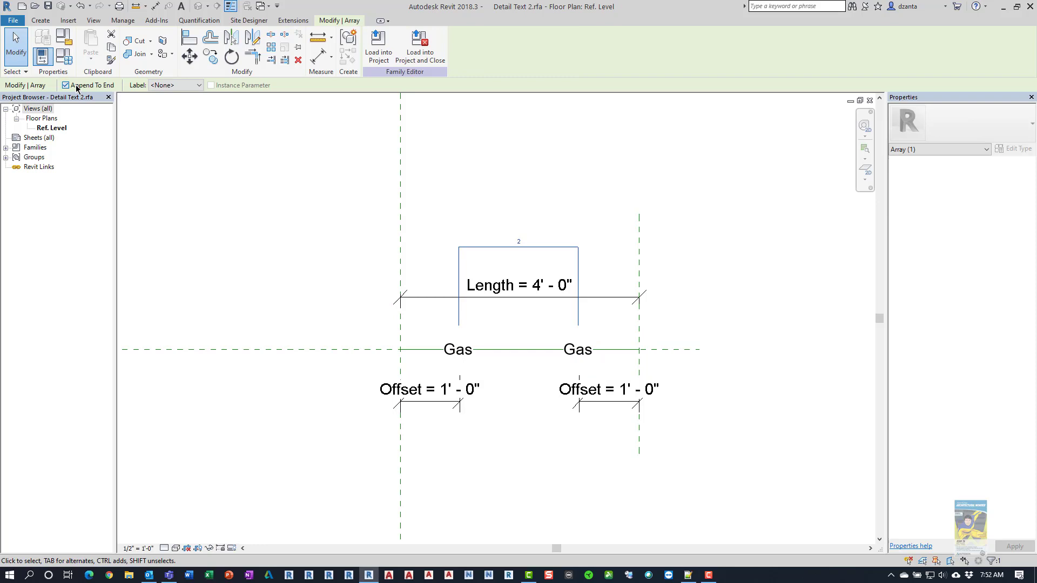
{"action": "left_click", "coordinate": [170, 85]}
{"action": "left_click", "coordinate": [173, 112]}
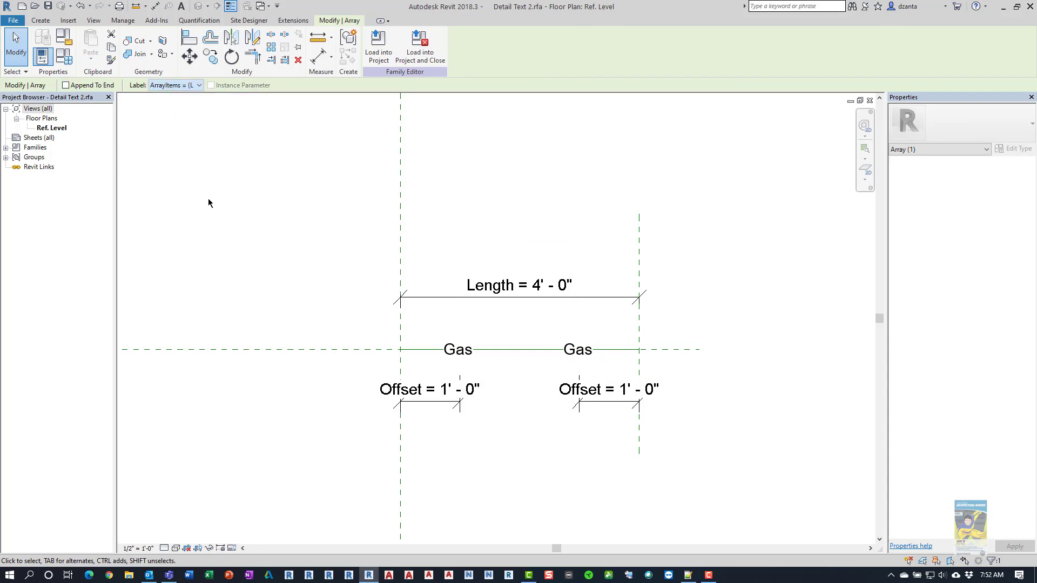
{"action": "left_click", "coordinate": [224, 222]}
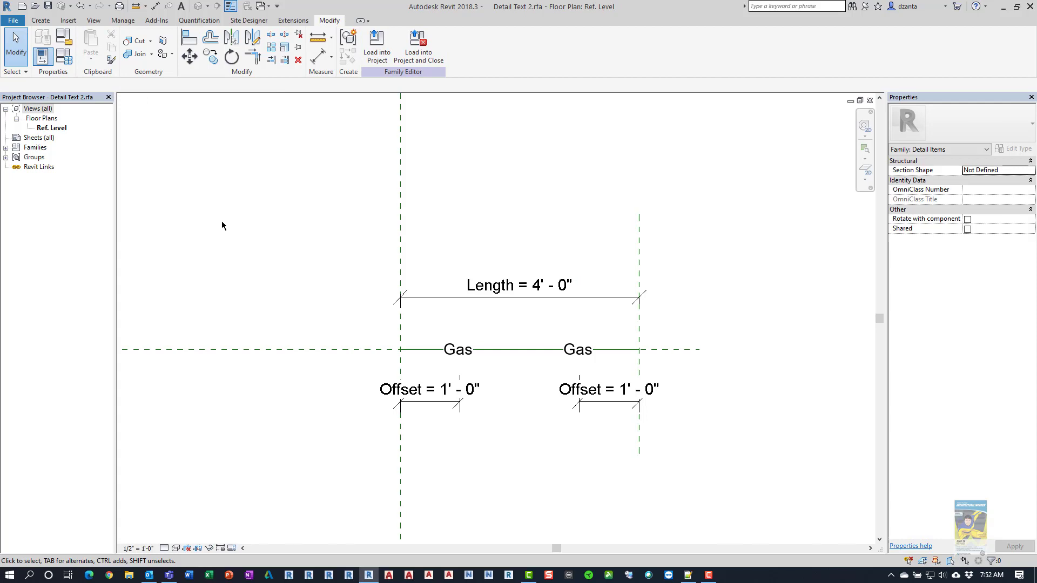
Step: Save the family and create a new project from the Architectural Template
{"action": "left_click", "coordinate": [47, 6]}
{"action": "left_click", "coordinate": [21, 6]}
{"action": "left_click", "coordinate": [456, 267]}
{"action": "left_click", "coordinate": [457, 278]}
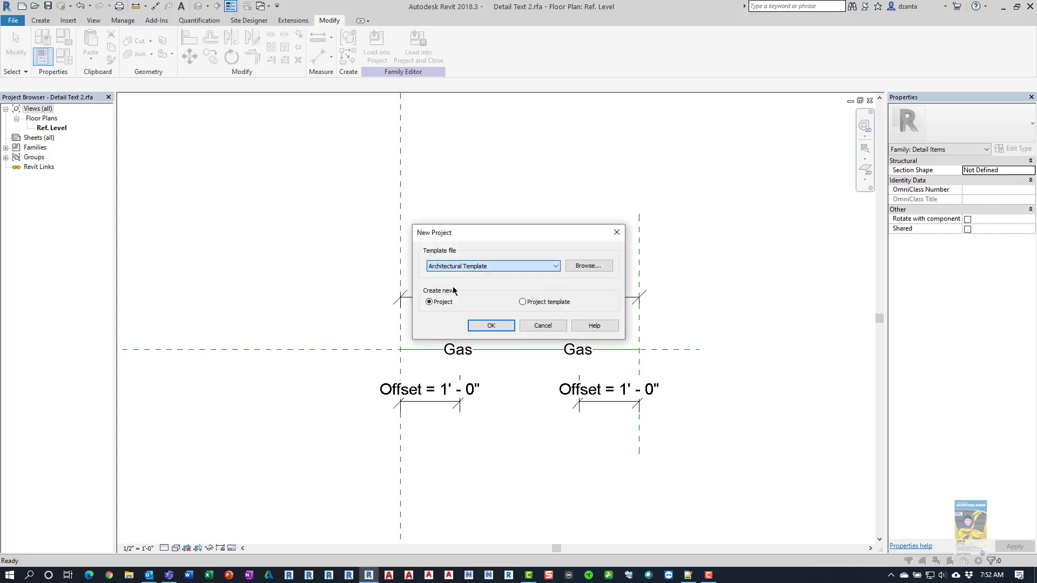
{"action": "left_click", "coordinate": [491, 325]}
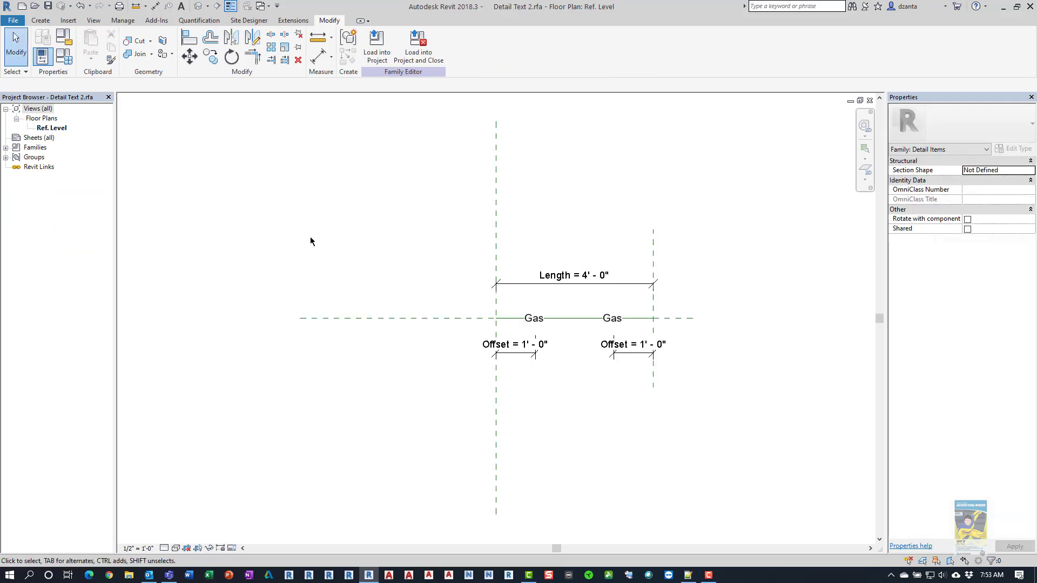
Step: Load Detail Text 2 into Project2
{"action": "left_click", "coordinate": [376, 46]}
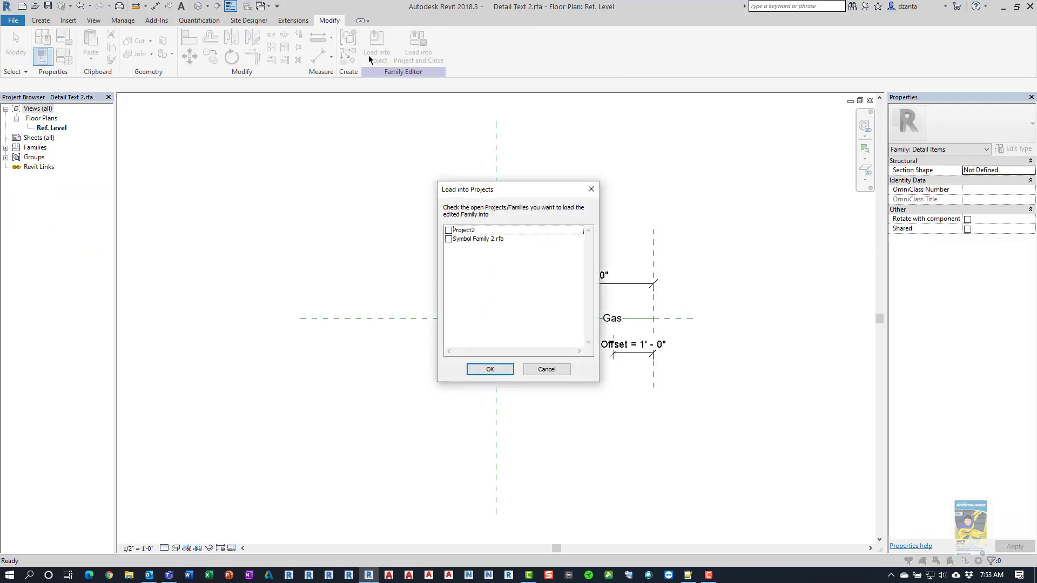
{"action": "left_click", "coordinate": [448, 231]}
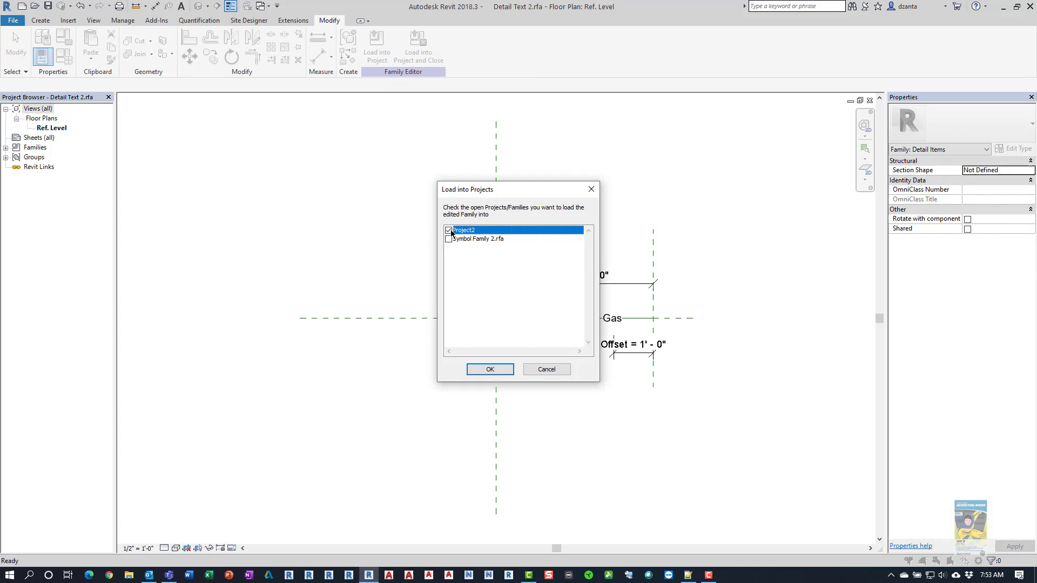
{"action": "left_click", "coordinate": [489, 369]}
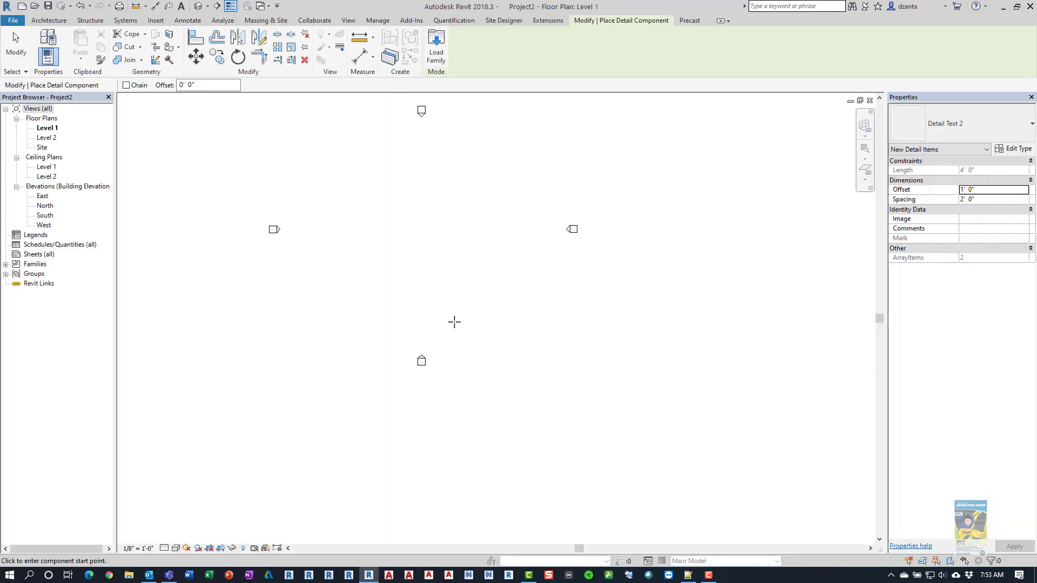
Step: Place a diagonal Gas line from lower left to upper right in the Level 1 plan
{"action": "middle_click_drag", "start_coordinate": [428, 219], "coordinate": [443, 260]}
{"action": "left_click", "coordinate": [378, 304]}
{"action": "left_click", "coordinate": [477, 249]}
{"action": "left_click", "coordinate": [15, 53]}
Step: Set the plan's view scale to 1/2" = 1'-0"
{"action": "scroll", "coordinate": [378, 297], "scroll_direction": "up", "scroll_amount": 5}
{"action": "scroll", "coordinate": [399, 332], "scroll_direction": "up", "scroll_amount": 1}
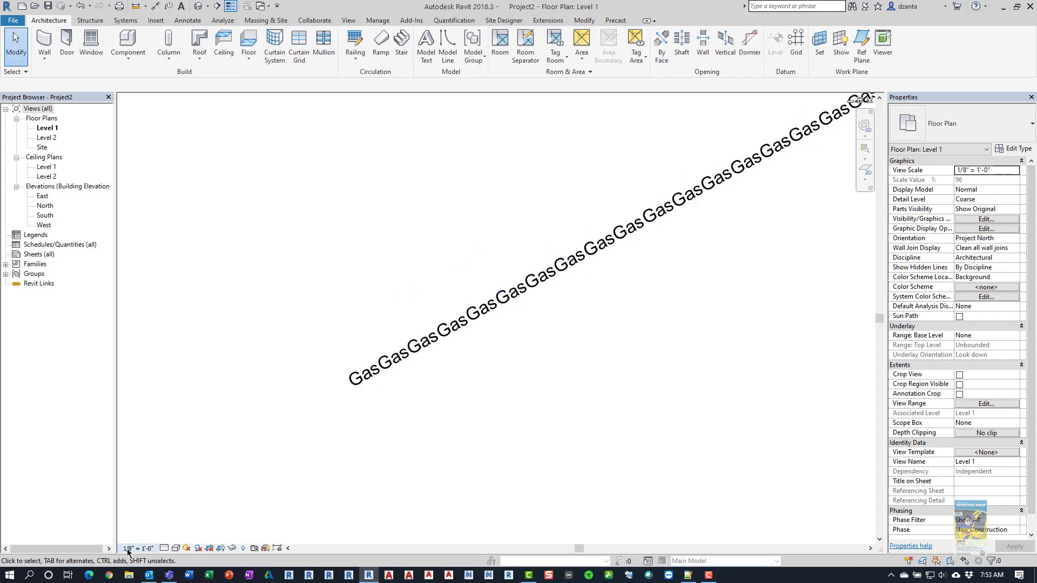
{"action": "left_click", "coordinate": [133, 549]}
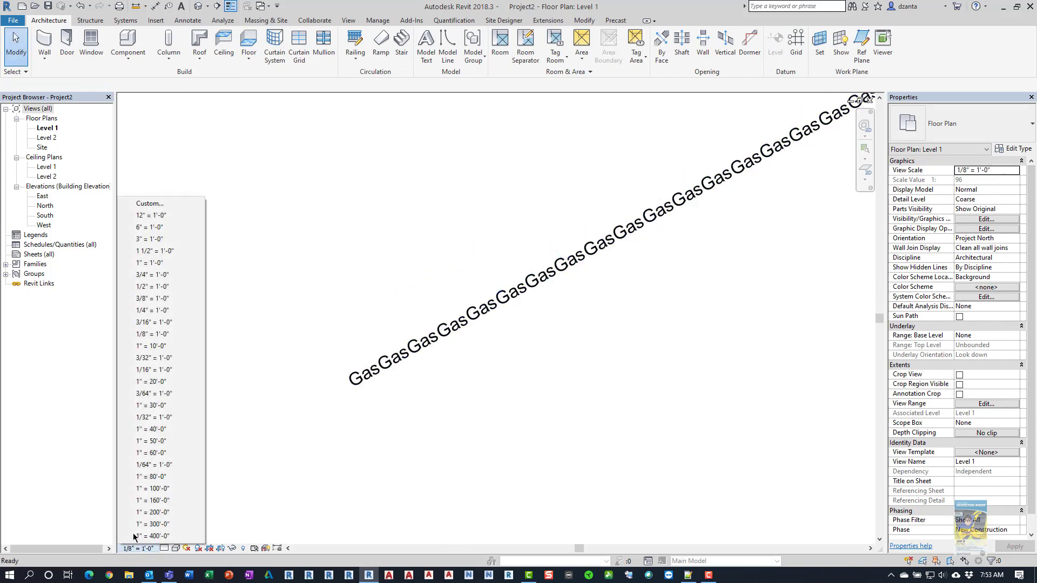
{"action": "left_click", "coordinate": [153, 286]}
{"action": "scroll", "coordinate": [400, 351], "scroll_direction": "up", "scroll_amount": 4}
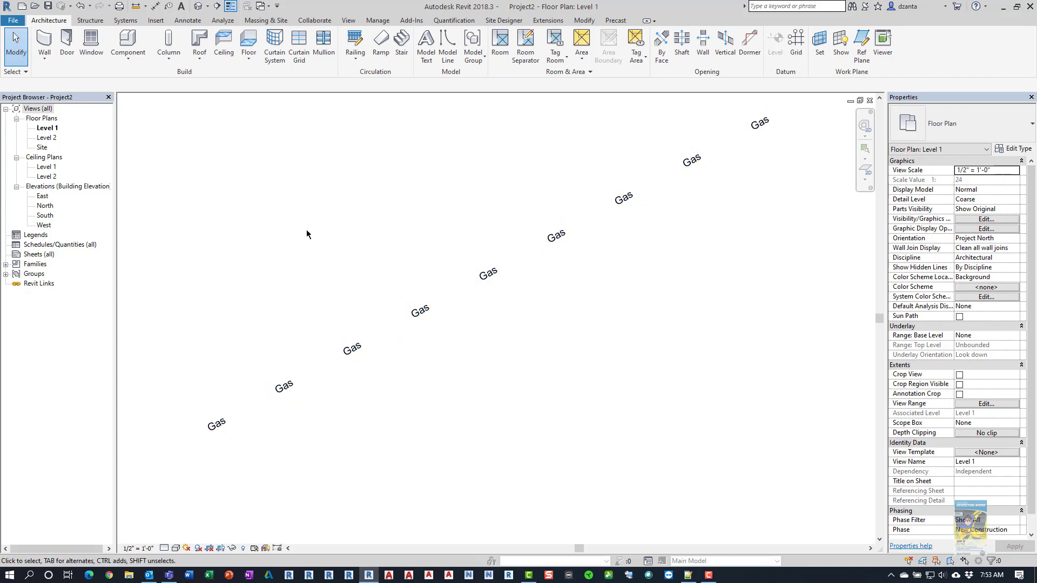
Step: Back in the family, draw a detail line from the planes' intersection to the right reference plane
{"action": "key", "text": "ctrl+Tab"}
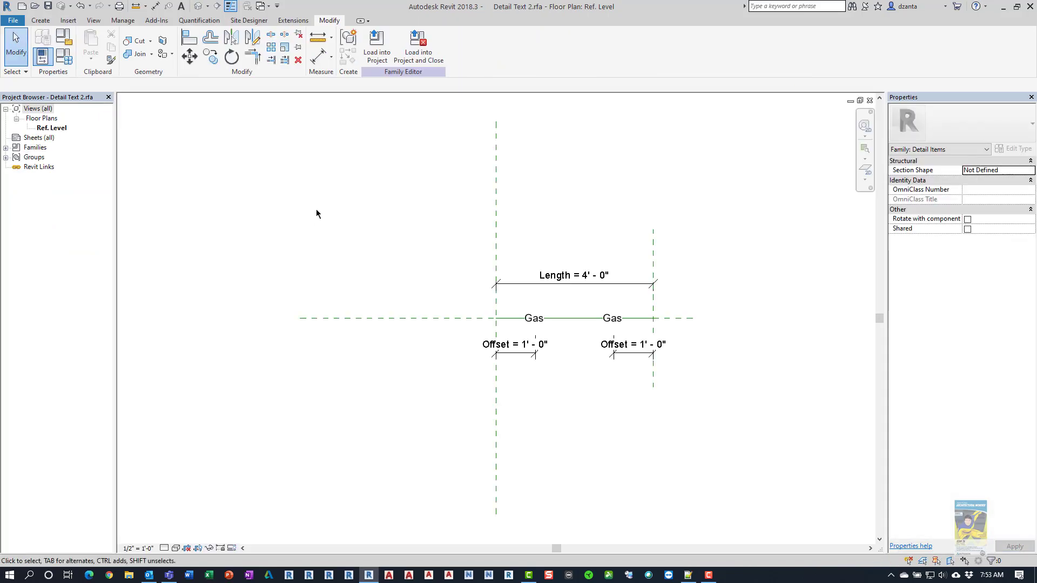
{"action": "scroll", "coordinate": [551, 301], "scroll_direction": "up", "scroll_amount": 3}
{"action": "middle_click_drag", "start_coordinate": [551, 300], "coordinate": [331, 228]}
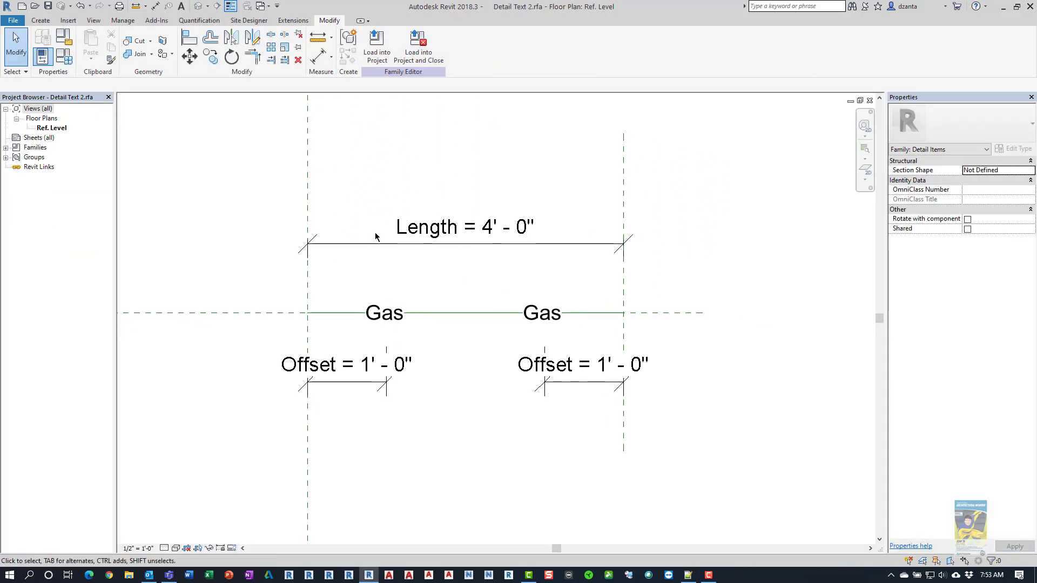
{"action": "left_click", "coordinate": [40, 20]}
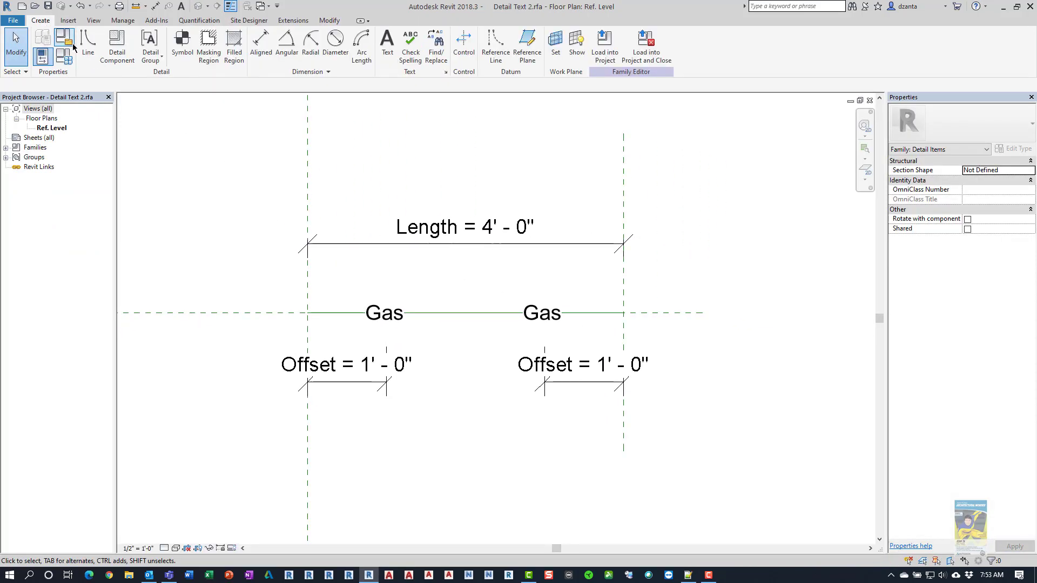
{"action": "left_click", "coordinate": [88, 50]}
{"action": "left_click", "coordinate": [307, 313]}
{"action": "left_click", "coordinate": [623, 312]}
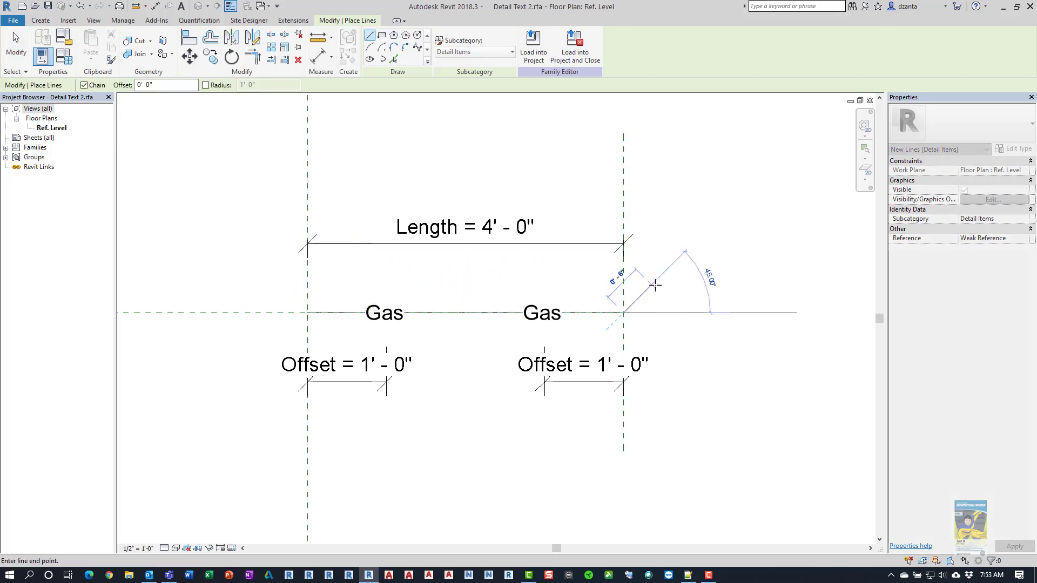
{"action": "key", "text": "Escape"}
{"action": "key", "text": "Escape"}
Step: Align the new line and the short reference line to the right plane, then to the left plane
{"action": "key", "text": "a"}
{"action": "key", "text": "l"}
{"action": "left_click", "coordinate": [623, 196]}
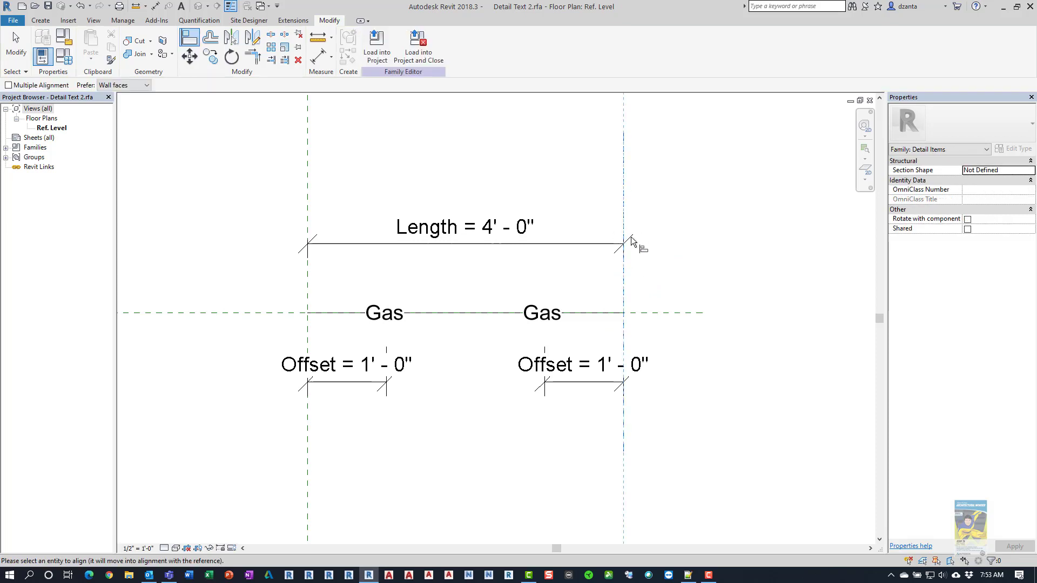
{"action": "left_click", "coordinate": [627, 311]}
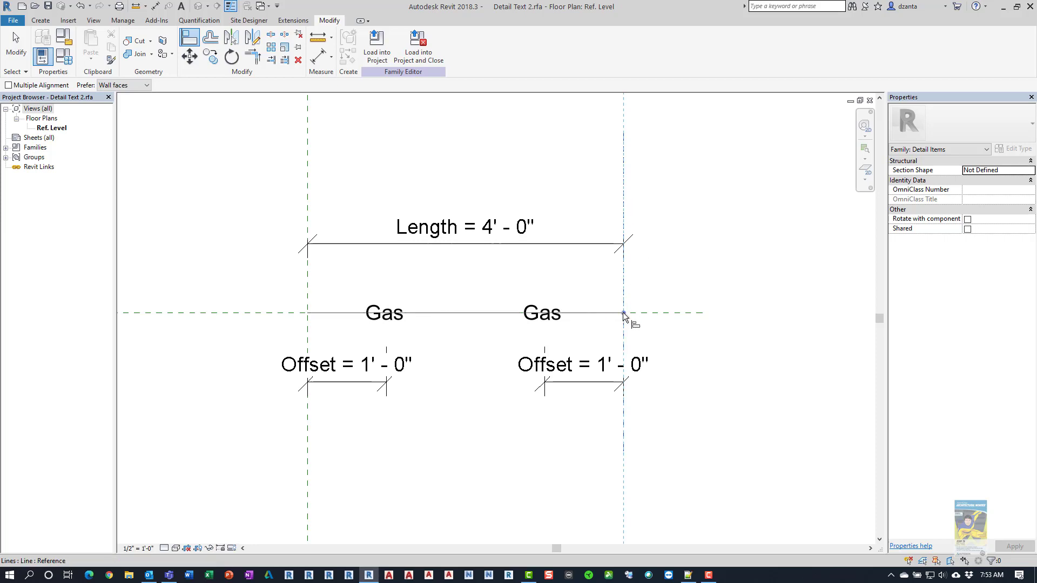
{"action": "left_click", "coordinate": [617, 292]}
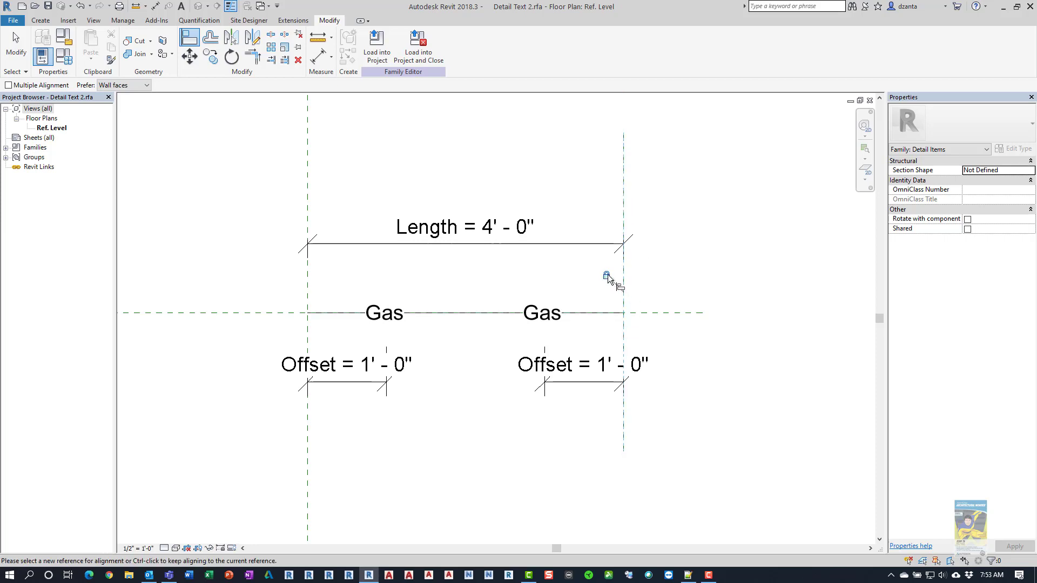
{"action": "left_click", "coordinate": [308, 167]}
{"action": "left_click", "coordinate": [307, 315]}
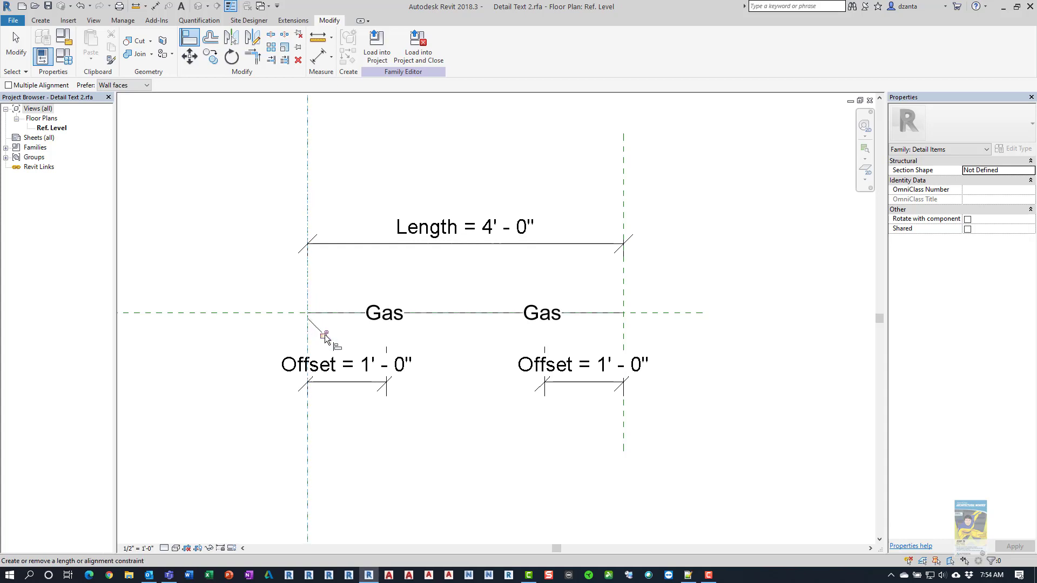
{"action": "left_click", "coordinate": [24, 54]}
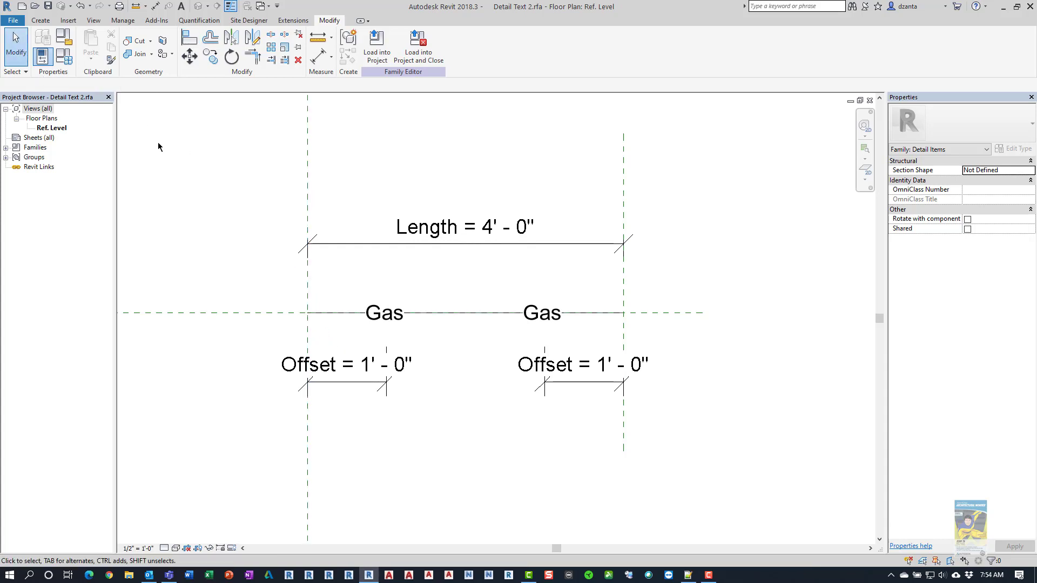
Step: Save the family and reload it into the project, overwriting the existing version
{"action": "left_click", "coordinate": [48, 6]}
{"action": "left_click", "coordinate": [377, 46]}
{"action": "left_click", "coordinate": [493, 370]}
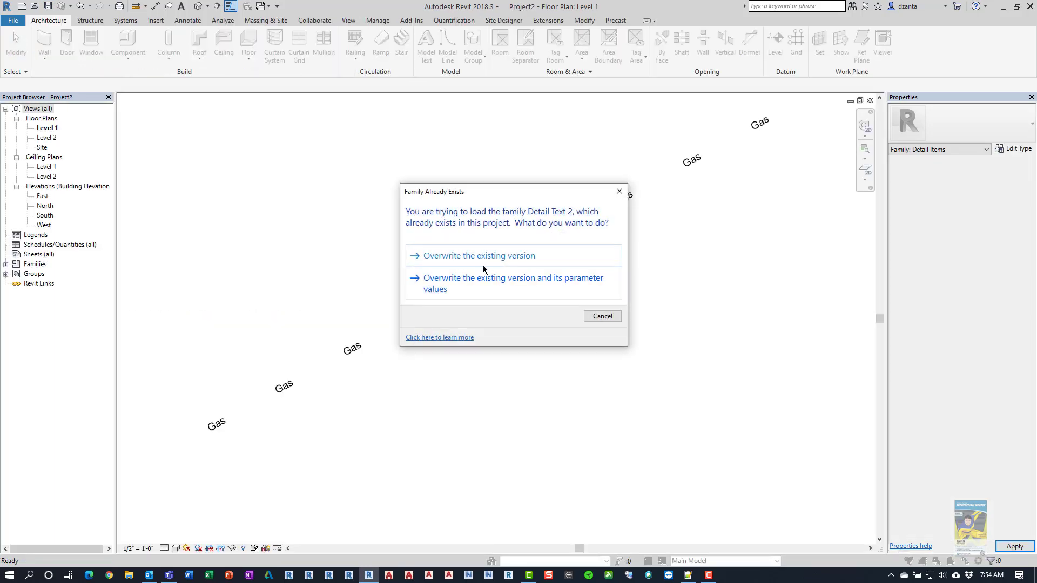
{"action": "left_click", "coordinate": [475, 257]}
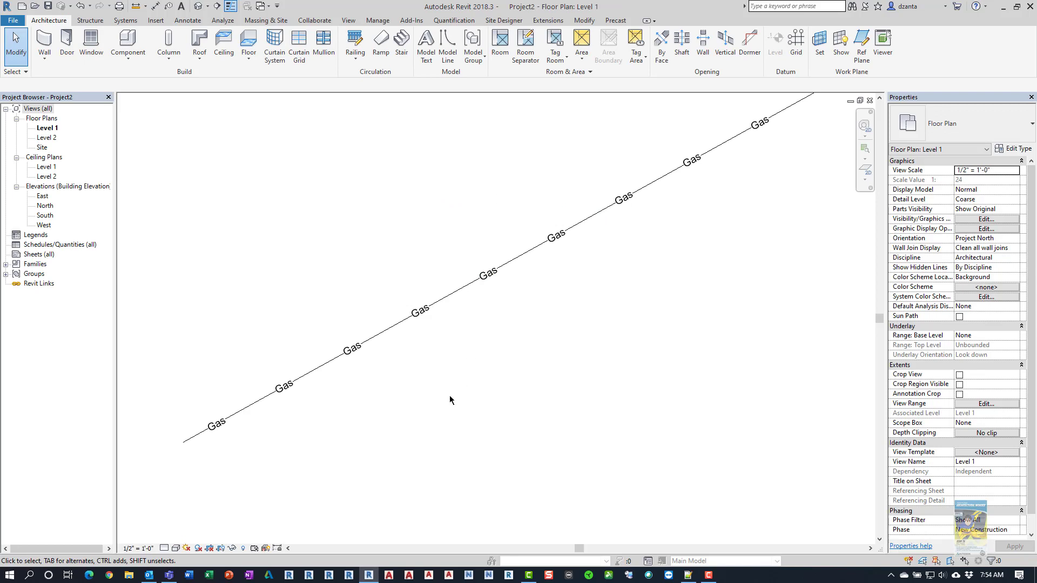
Step: Rename the Gas line's type to Gas Line
{"action": "left_click", "coordinate": [353, 350]}
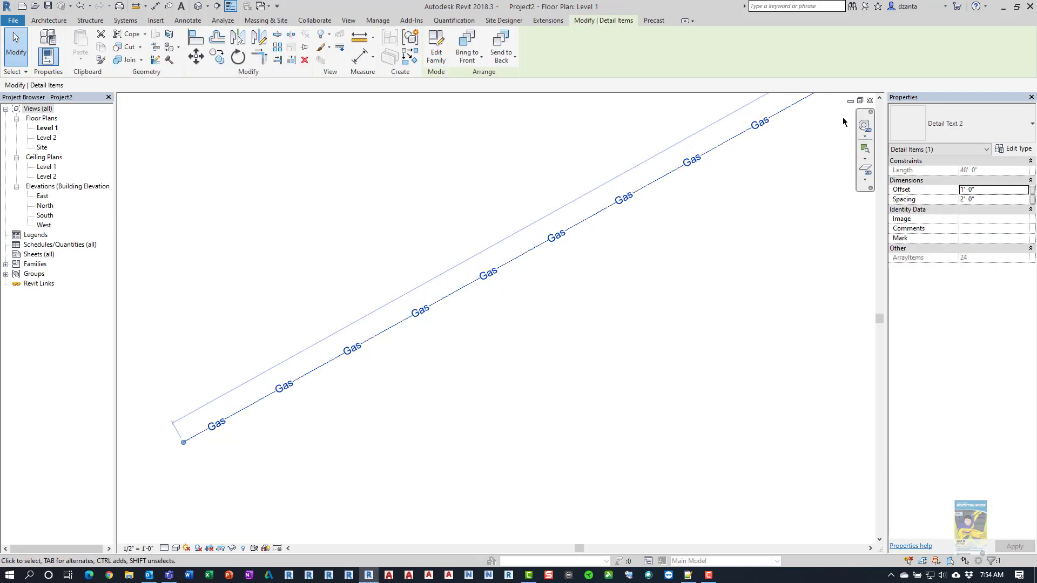
{"action": "left_click", "coordinate": [1012, 149]}
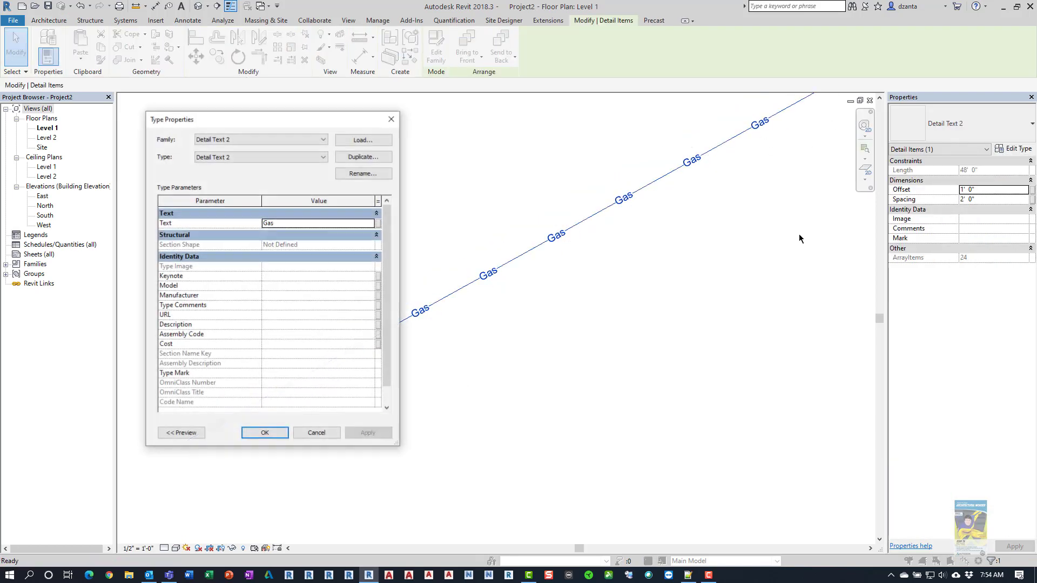
{"action": "left_click", "coordinate": [370, 174]}
{"action": "type", "text": "Gas"}
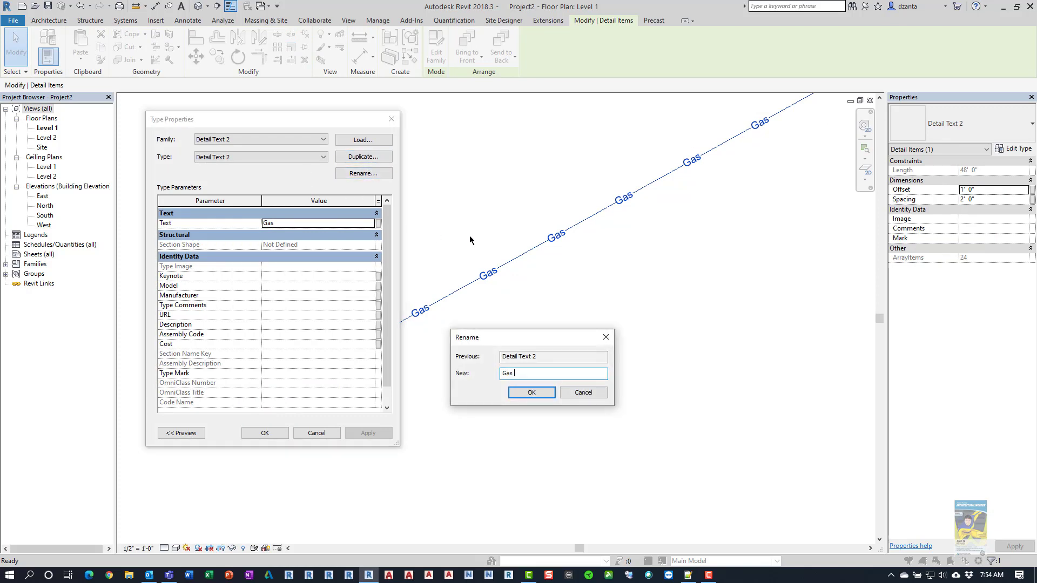
{"action": "type", "text": " Line"}
{"action": "key", "text": "Return"}
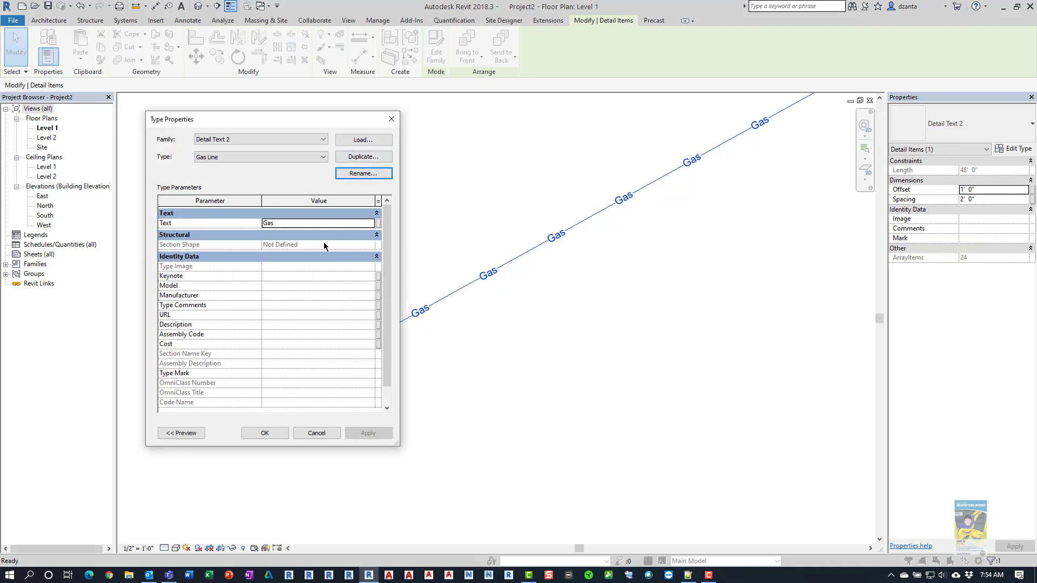
{"action": "left_click", "coordinate": [279, 433]}
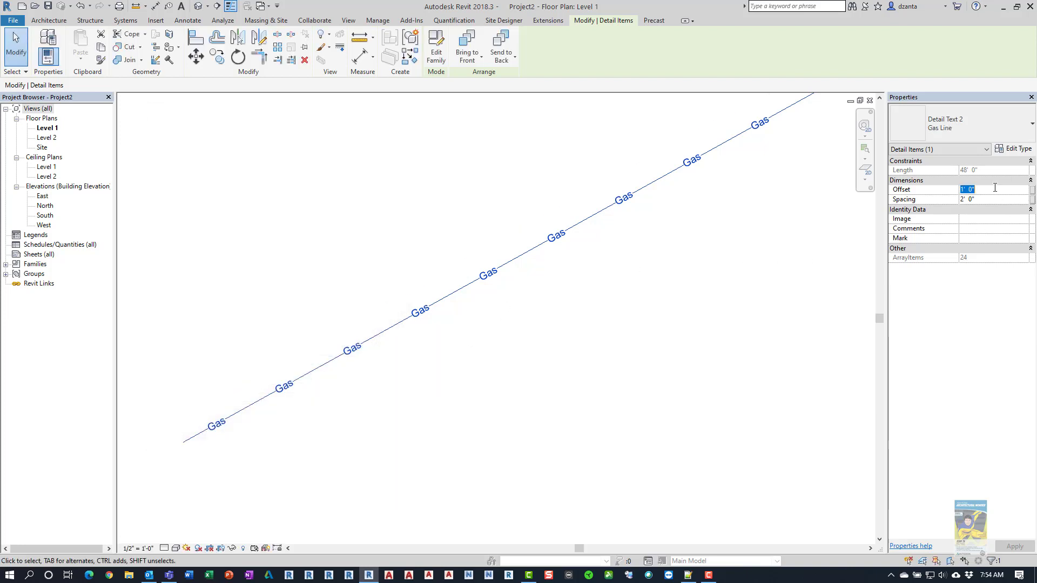
Step: Set the Gas line's Offset to 2' 0"
{"action": "type", "text": "2"}
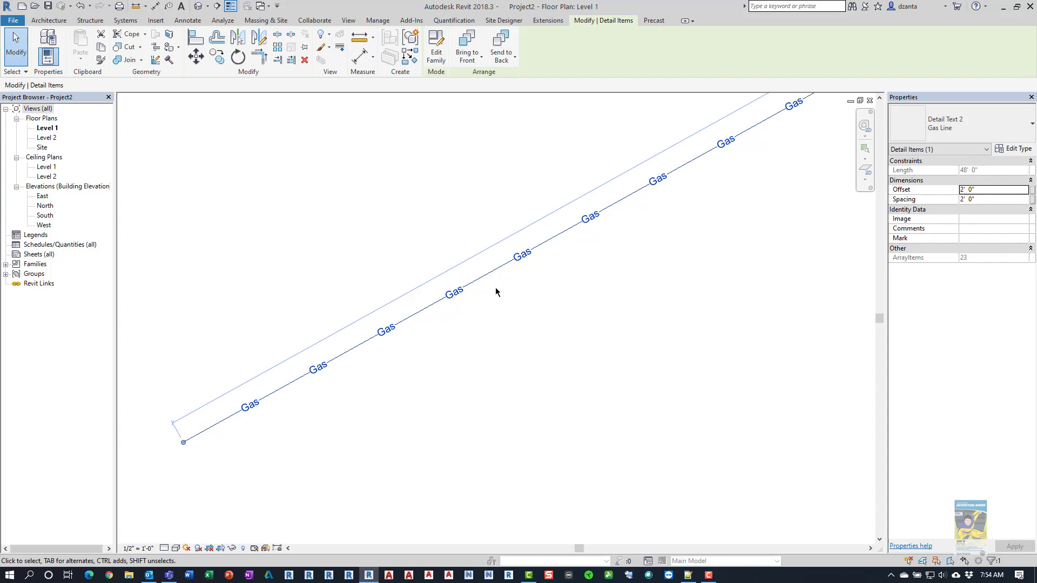
{"action": "left_click", "coordinate": [497, 337]}
{"action": "left_click", "coordinate": [400, 325]}
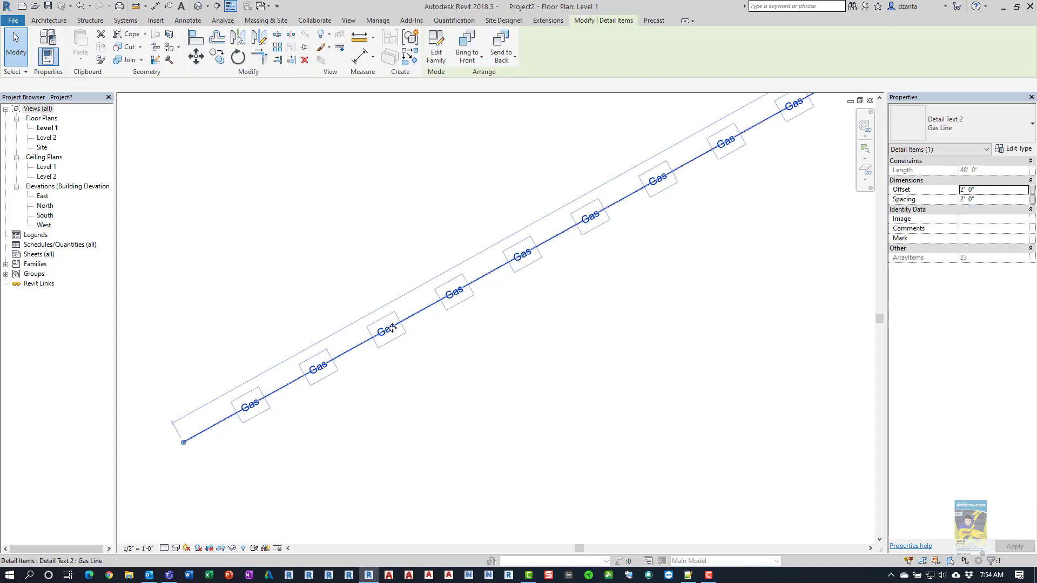
Step: Copy the Gas line below itself as a new Fence Line type labelled X
{"action": "left_click_drag", "start_coordinate": [426, 371], "coordinate": [456, 432], "text": "ctrl"}
{"action": "left_click", "coordinate": [456, 432]}
{"action": "left_click", "coordinate": [423, 375]}
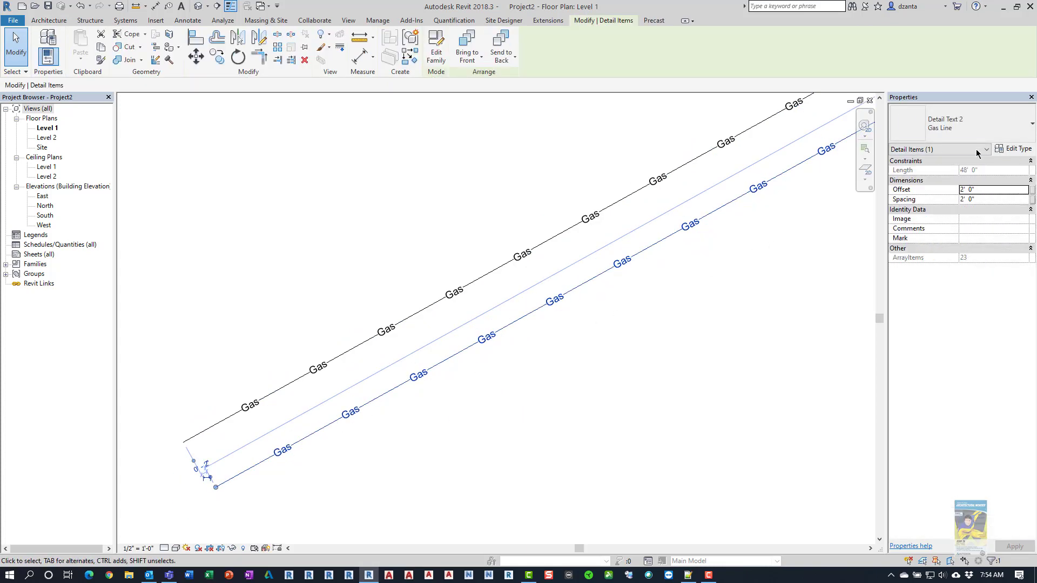
{"action": "left_click", "coordinate": [1018, 153]}
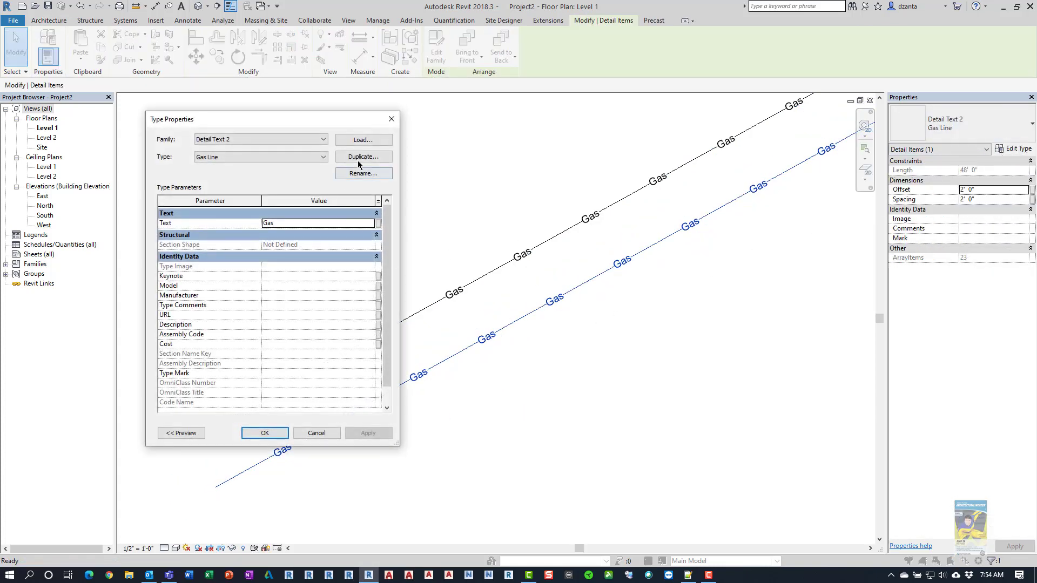
{"action": "left_click", "coordinate": [358, 160]}
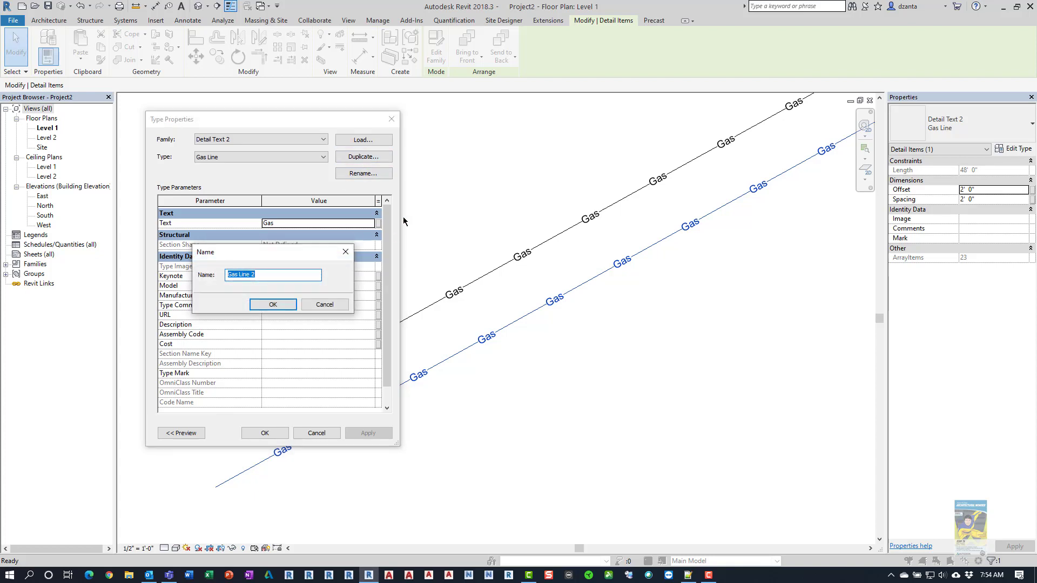
{"action": "type", "text": "Fence Line"}
{"action": "key", "text": "Return"}
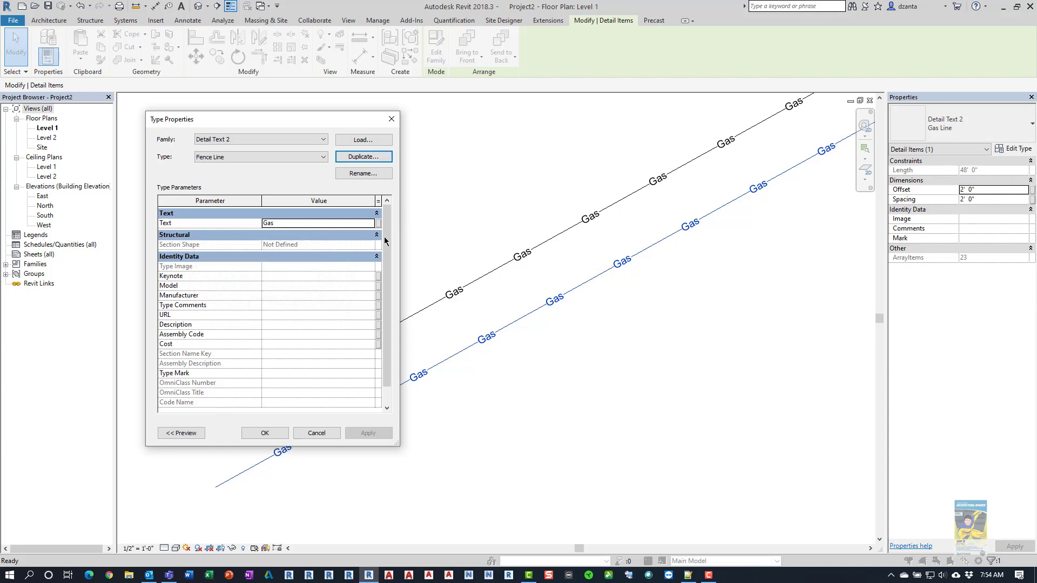
{"action": "left_click", "coordinate": [331, 224]}
{"action": "type", "text": "X"}
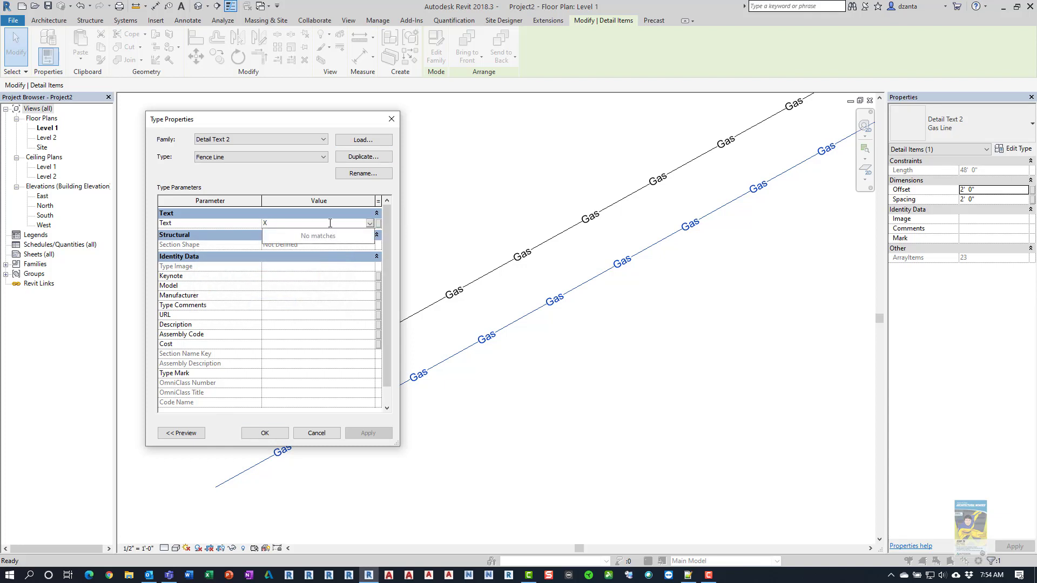
{"action": "left_click", "coordinate": [265, 433]}
{"action": "left_click", "coordinate": [265, 433]}
{"action": "left_click", "coordinate": [412, 437]}
Step: Copy the X line above the Gas line as a new Water Line type labelled Water
{"action": "left_click", "coordinate": [406, 384]}
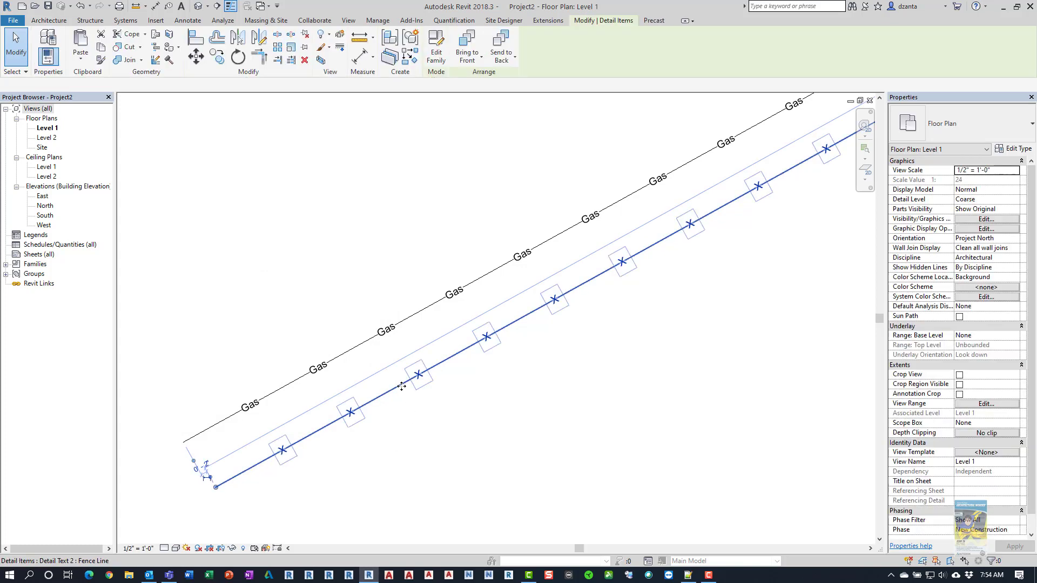
{"action": "left_click_drag", "start_coordinate": [406, 384], "coordinate": [343, 289], "text": "ctrl"}
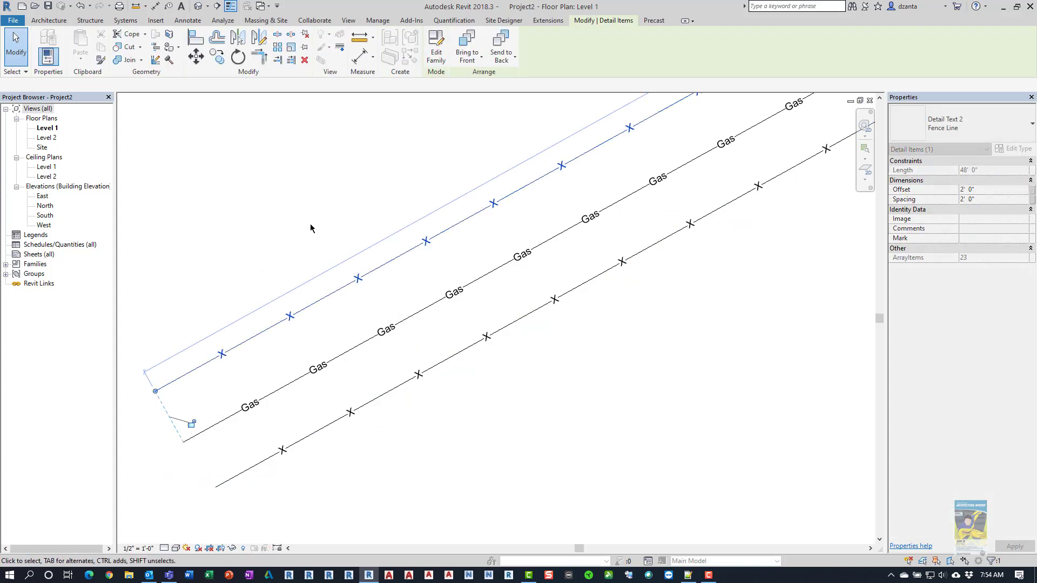
{"action": "left_click", "coordinate": [310, 224]}
{"action": "left_click", "coordinate": [344, 289]}
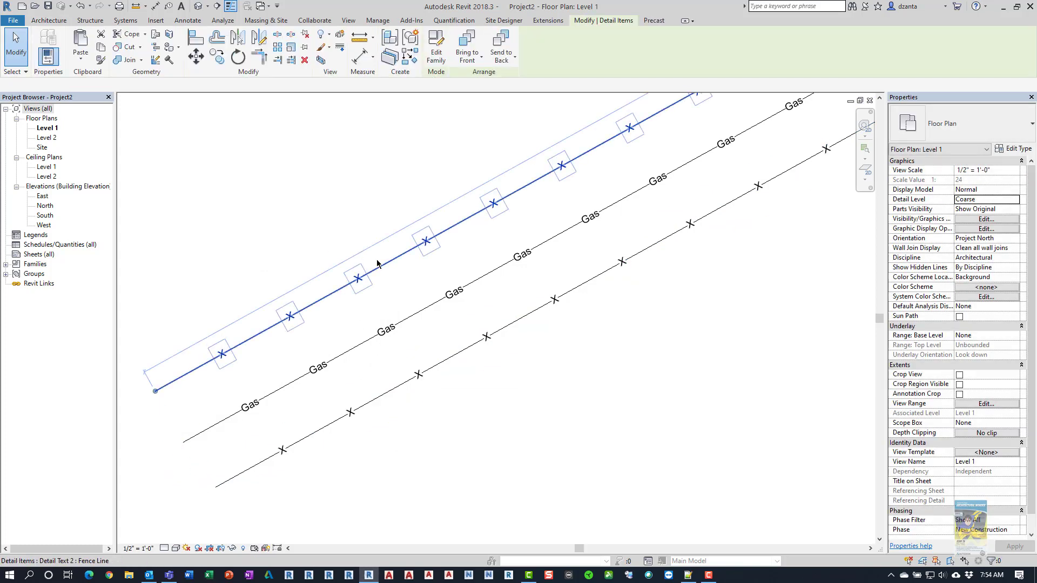
{"action": "left_click", "coordinate": [1015, 149]}
{"action": "left_click", "coordinate": [368, 157]}
{"action": "type", "text": "Water Line"}
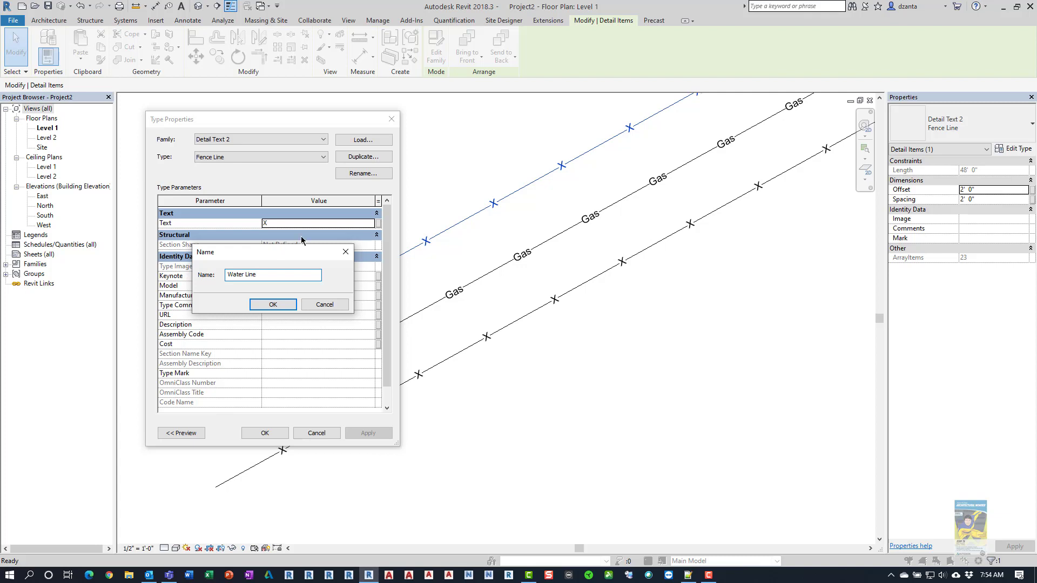
{"action": "key", "text": "Return"}
{"action": "left_click", "coordinate": [307, 223]}
{"action": "type", "text": "Water"}
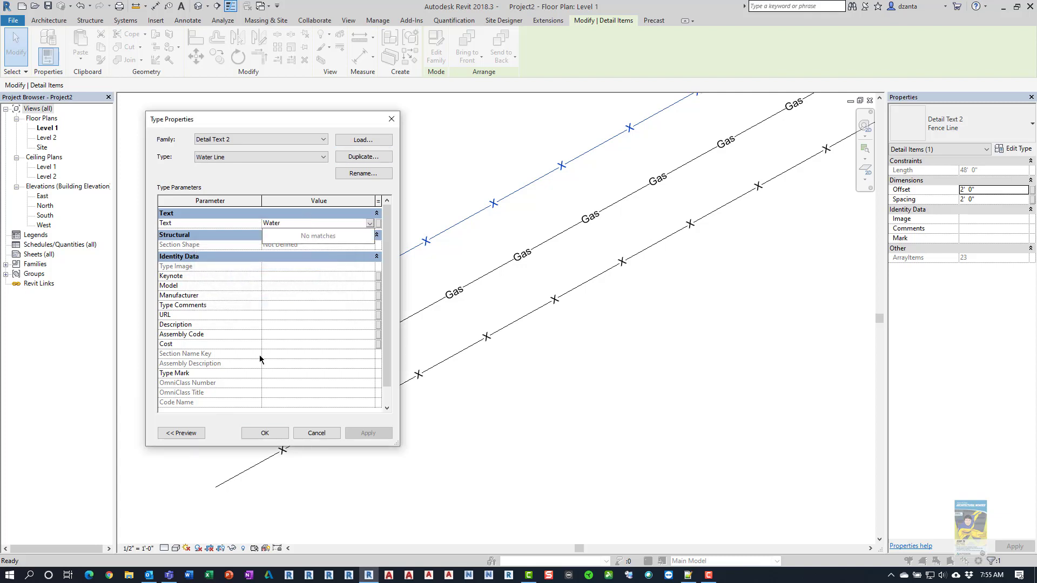
{"action": "left_click", "coordinate": [265, 433]}
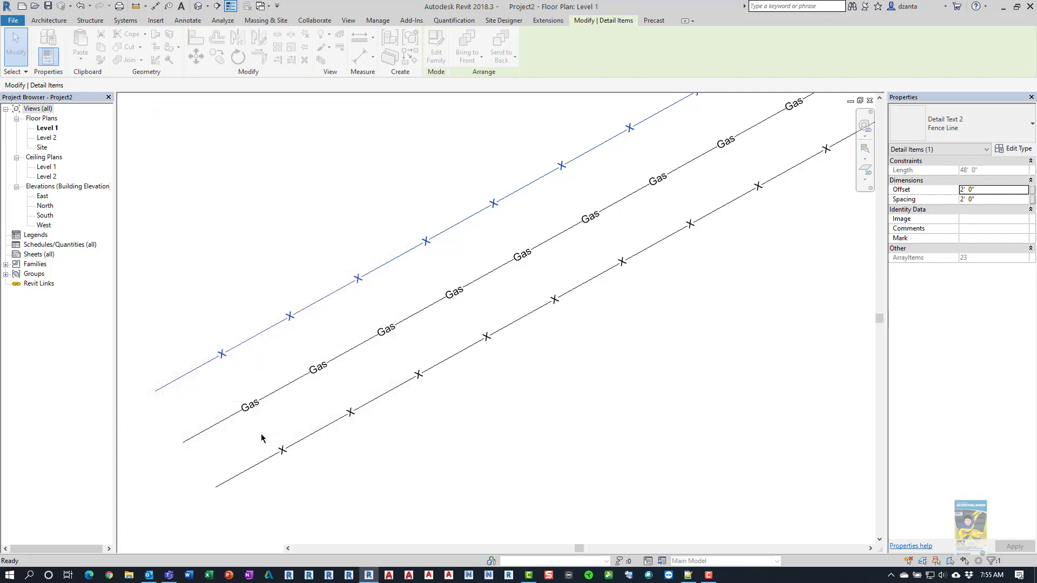
Step: Deselect the lines, then open and close the Additional Settings list on the Manage tab
{"action": "key", "text": "Escape"}
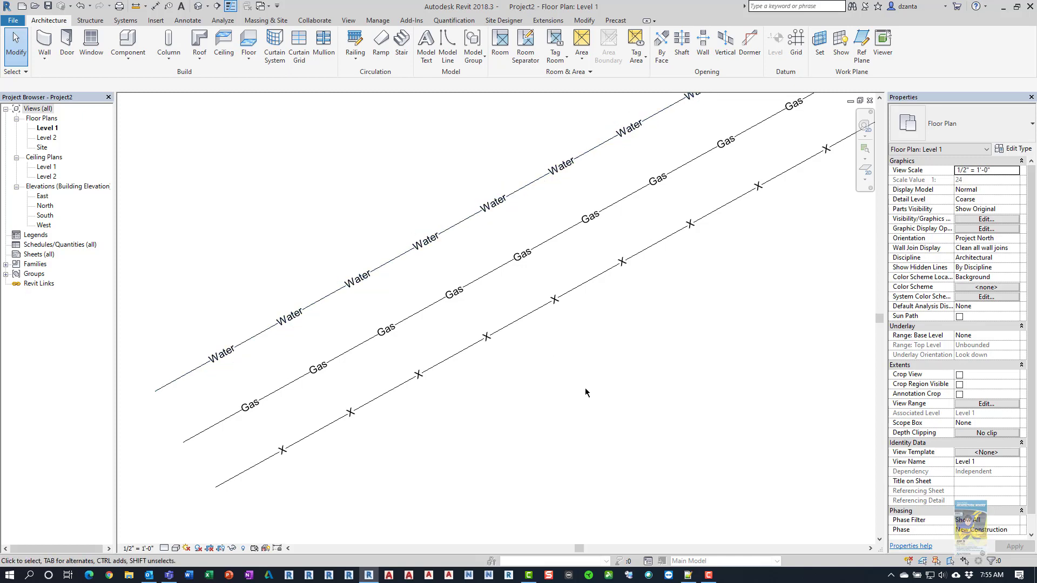
{"action": "left_click", "coordinate": [378, 20]}
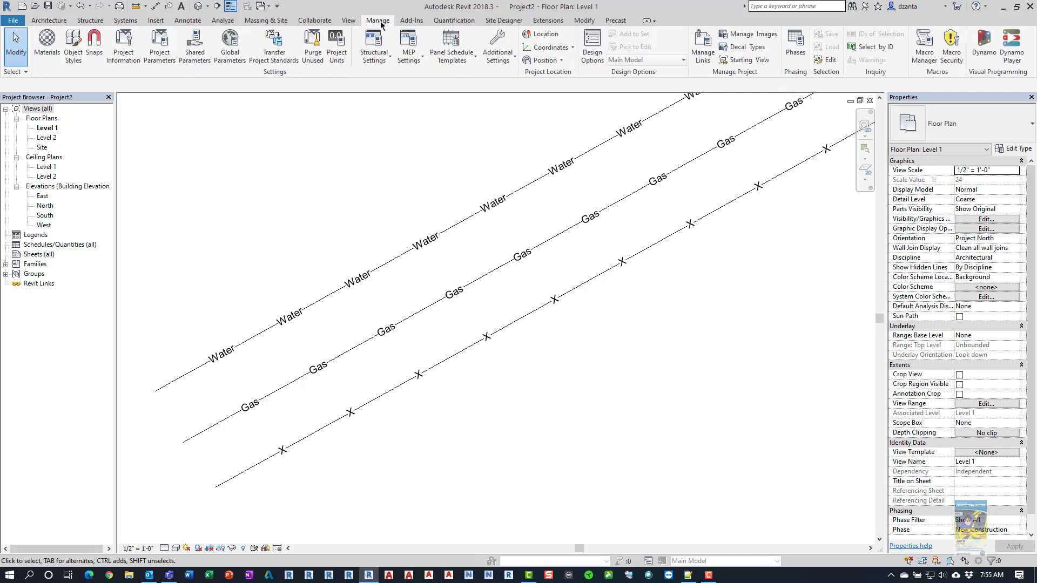
{"action": "left_click", "coordinate": [497, 51]}
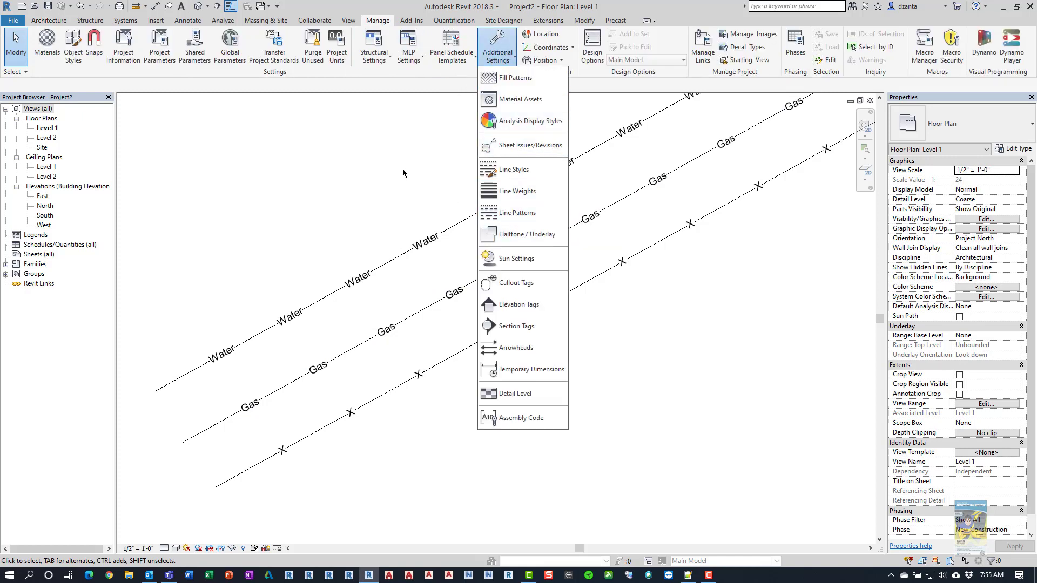
{"action": "left_click", "coordinate": [414, 154]}
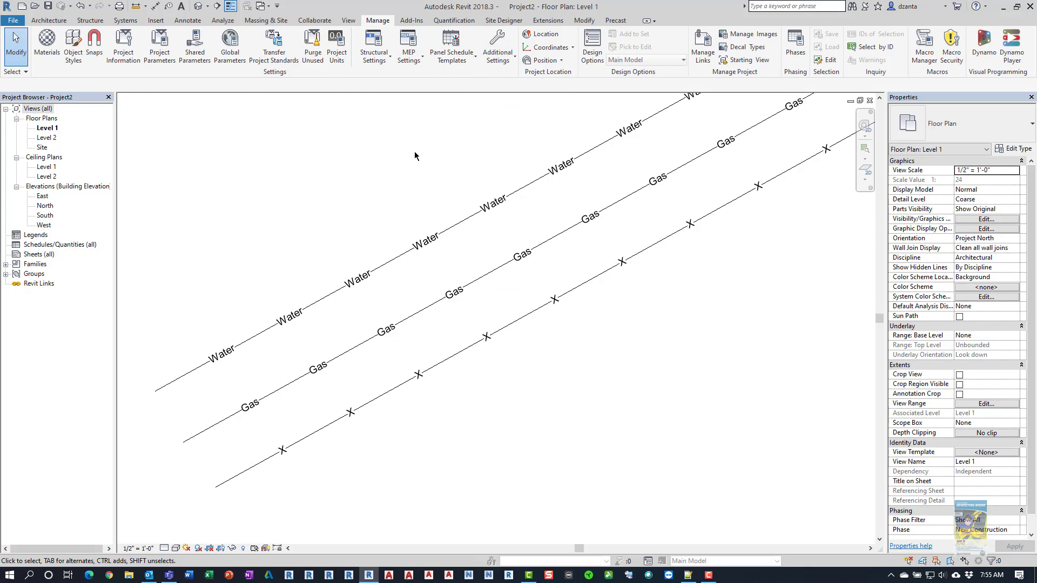